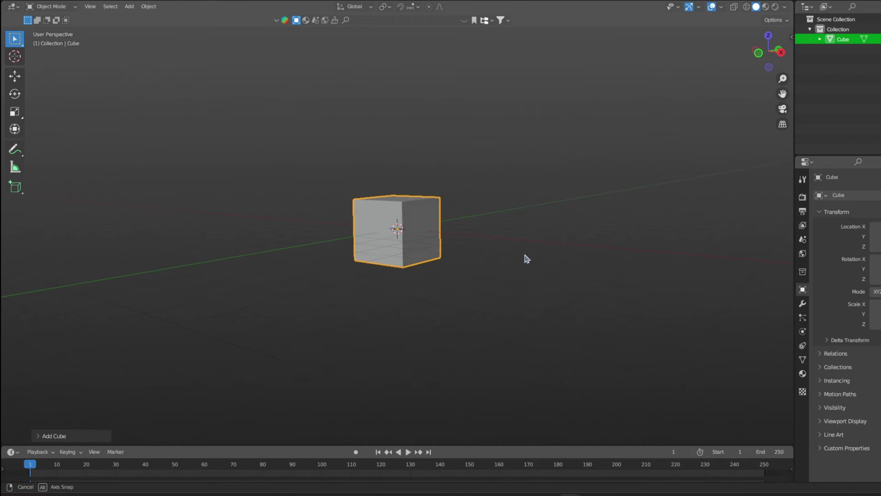
{"action": "middle_click_drag", "start_coordinate": [525, 254], "coordinate": [520, 272]}
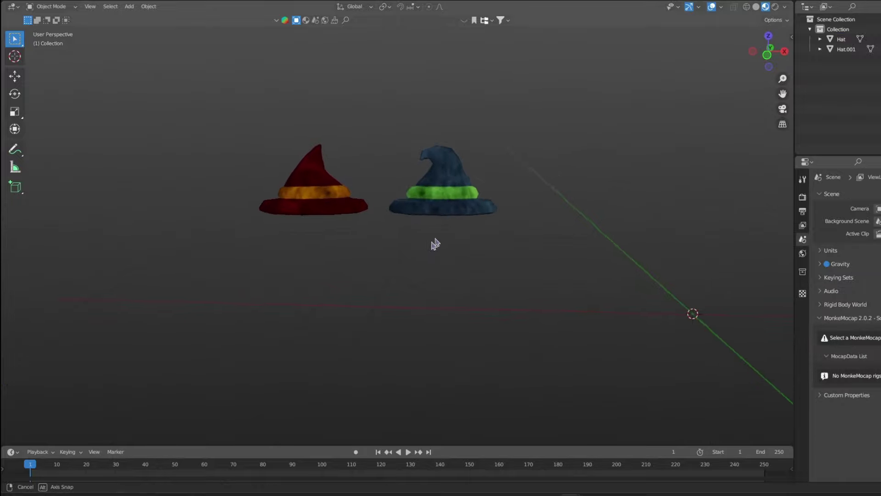
Try to move the blue witch hat, and undo the move
{"action": "left_click", "coordinate": [491, 213]}
{"action": "key", "text": "g"}
{"action": "left_click", "coordinate": [489, 210]}
{"action": "key", "text": "ctrl+z"}
Paste the copied monkey rig with its body, head and hands into the scene containing the two hats
{"action": "middle_click_drag", "start_coordinate": [489, 192], "coordinate": [474, 228], "text": "shift"}
{"action": "scroll", "coordinate": [466, 188], "scroll_direction": "up", "scroll_amount": 5}
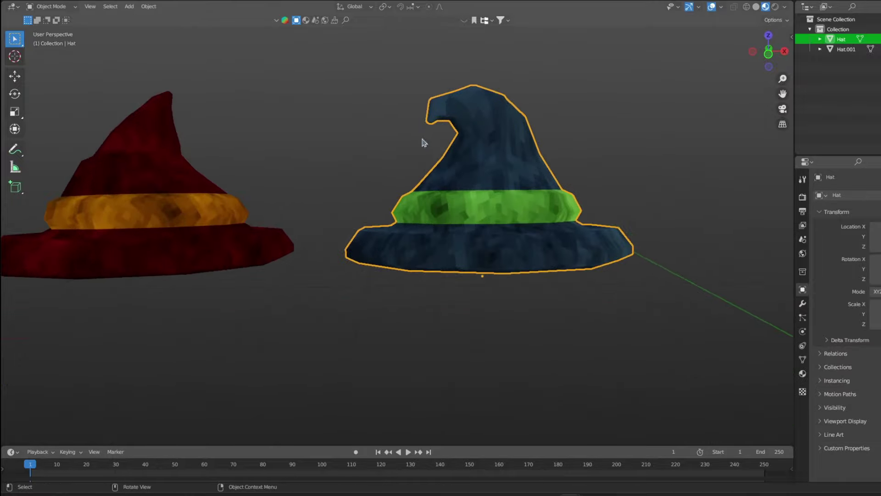
{"action": "middle_click_drag", "start_coordinate": [370, 150], "coordinate": [616, 210], "text": "shift"}
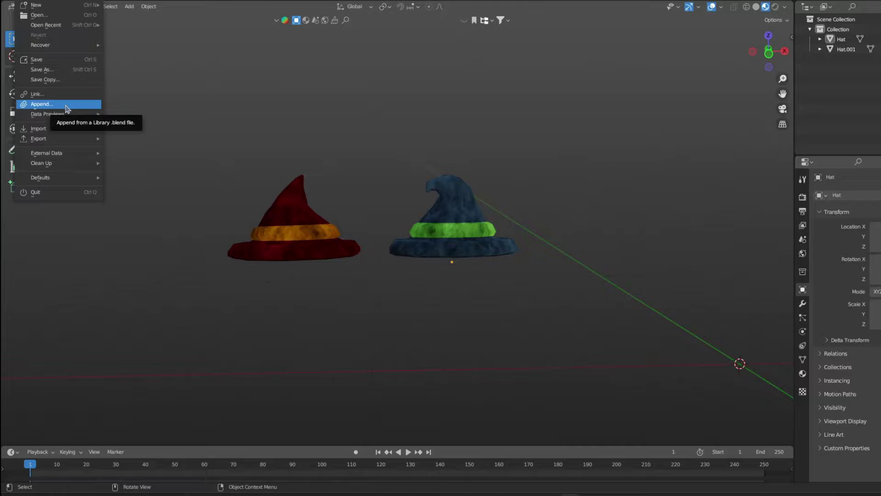
{"action": "middle_click_drag", "start_coordinate": [620, 222], "coordinate": [624, 234]}
{"action": "scroll", "coordinate": [625, 342], "scroll_direction": "down", "scroll_amount": 4}
{"action": "middle_click_drag", "start_coordinate": [570, 333], "coordinate": [513, 321], "text": "shift"}
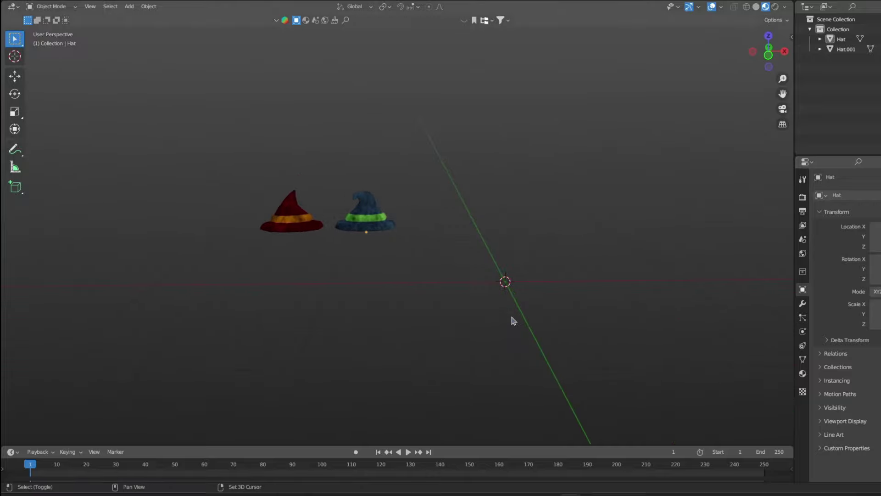
{"action": "key", "text": "ctrl+v"}
Scale up the pasted monkey rig and move it so its head sits directly under the blue hat
{"action": "left_click", "coordinate": [769, 56]}
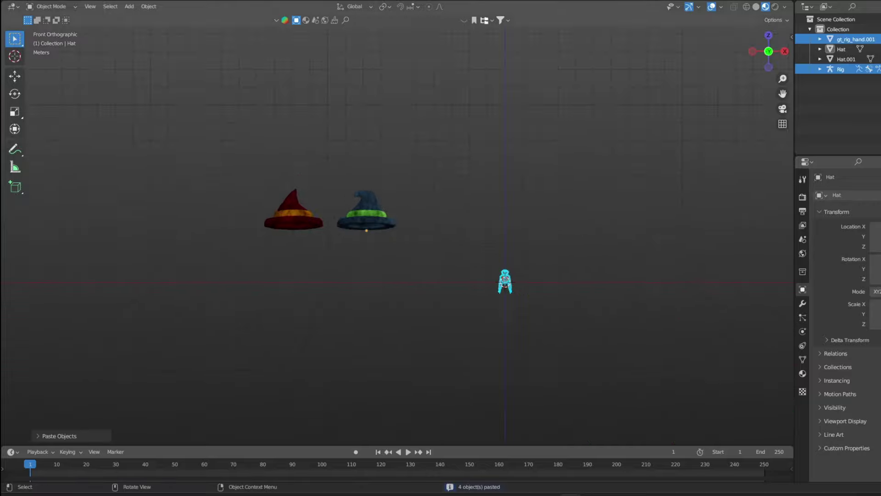
{"action": "key", "text": "s"}
{"action": "left_click", "coordinate": [250, 262]}
{"action": "key", "text": "g"}
{"action": "left_click", "coordinate": [85, 315]}
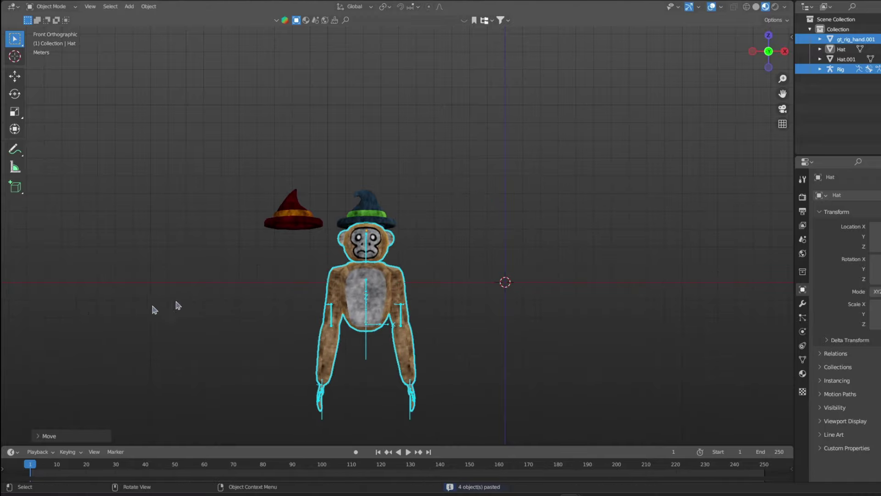
Select the monkey's parts including the head, and duplicate the whole rig by copying and pasting it
{"action": "scroll", "coordinate": [300, 322], "scroll_direction": "up", "scroll_amount": 3}
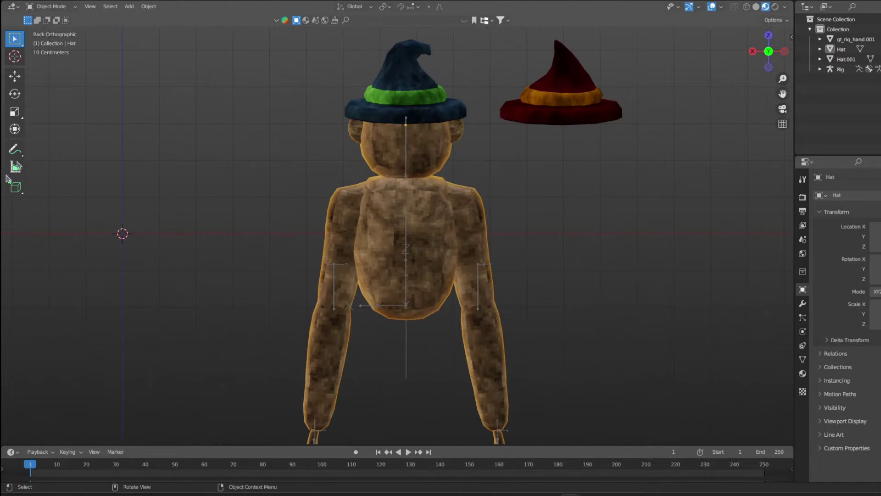
{"action": "middle_click_drag", "start_coordinate": [338, 184], "coordinate": [148, 184]}
{"action": "left_click", "coordinate": [768, 53]}
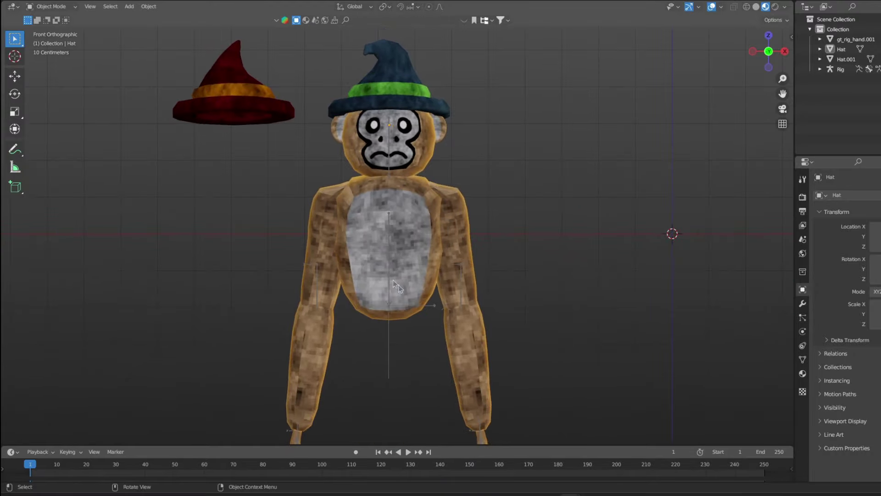
{"action": "left_click", "coordinate": [399, 269]}
{"action": "left_click", "coordinate": [393, 257]}
{"action": "left_click", "coordinate": [397, 136], "text": "shift"}
{"action": "key", "text": "ctrl+c"}
{"action": "key", "text": "ctrl+v"}
Move the duplicated monkey rig about -4.2 m along global X so its head sits under the red hat
{"action": "key", "text": "g"}
{"action": "key", "text": "x"}
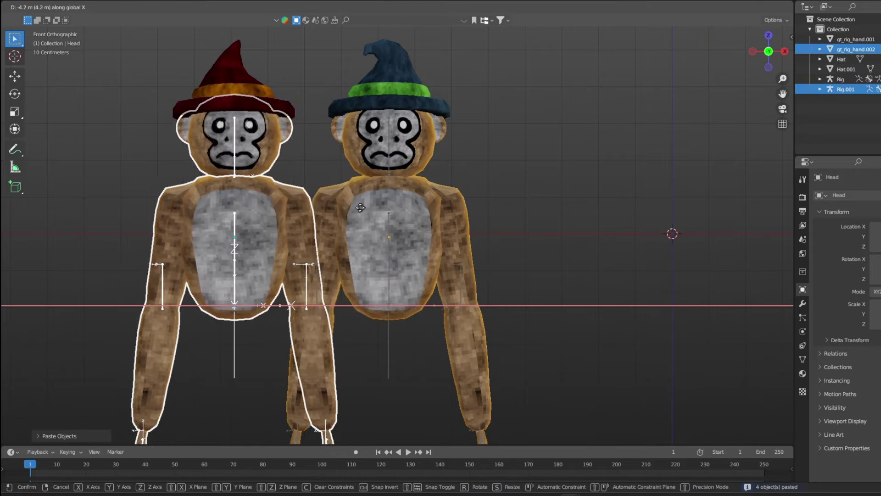
{"action": "left_click", "coordinate": [364, 213]}
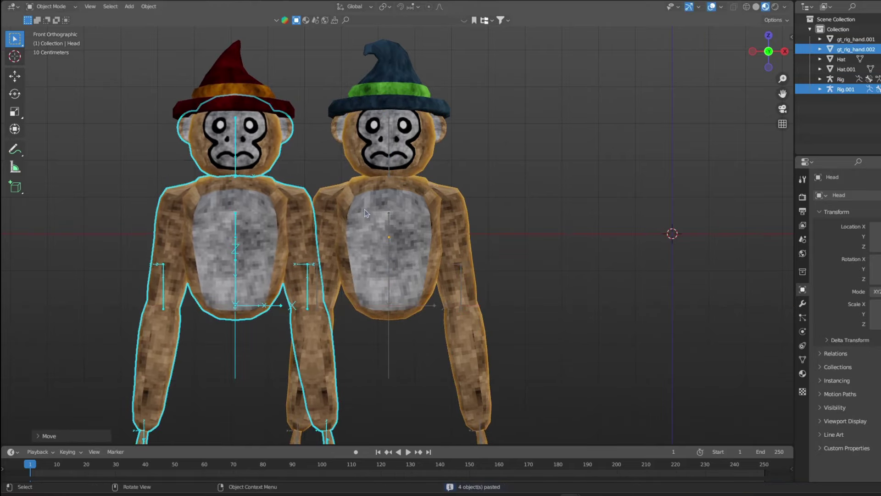
{"action": "left_click", "coordinate": [60, 225]}
Select the blue hat from above and set the transform orientation to Local
{"action": "middle_click_drag", "start_coordinate": [187, 227], "coordinate": [298, 235], "text": "shift"}
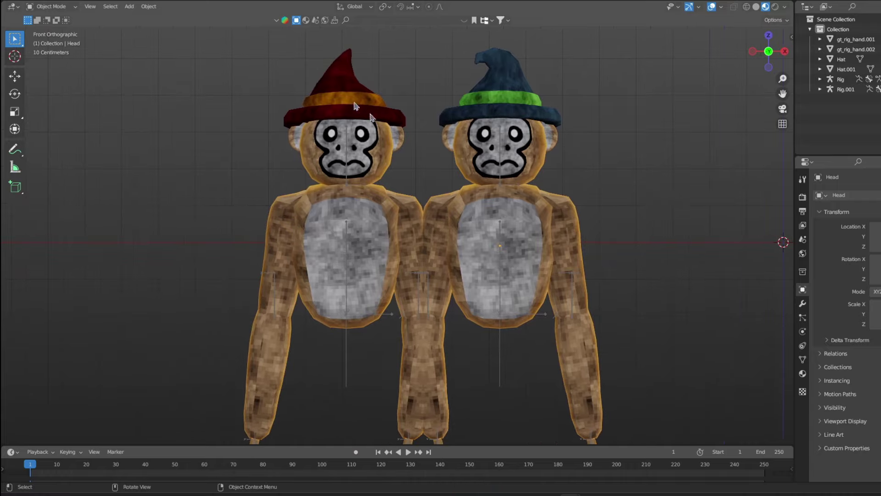
{"action": "middle_click_drag", "start_coordinate": [347, 98], "coordinate": [342, 133]}
{"action": "left_click", "coordinate": [769, 40]}
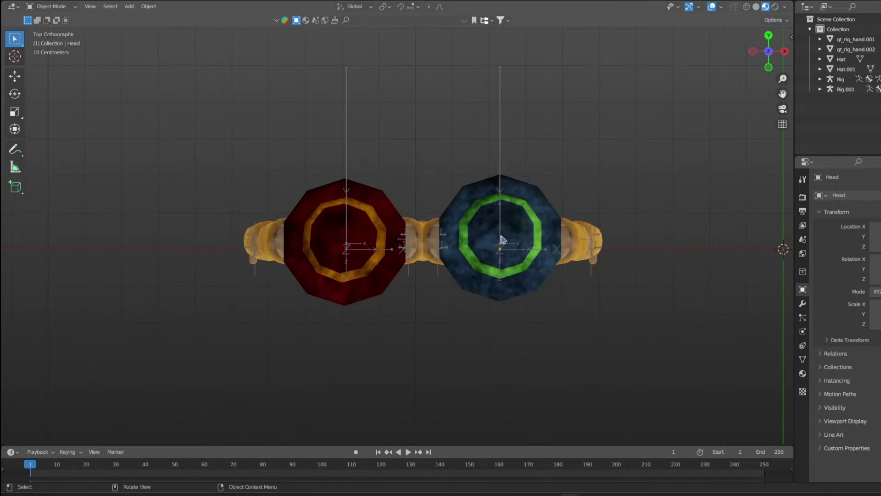
{"action": "left_click", "coordinate": [507, 238]}
{"action": "left_click", "coordinate": [365, 7]}
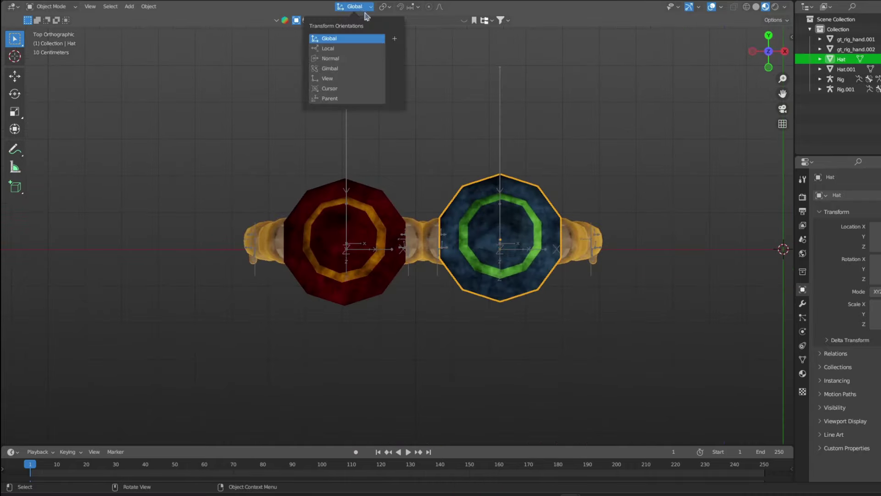
{"action": "left_click", "coordinate": [352, 49]}
Rotate the blue hat around its local Z axis on the monkey's head
{"action": "middle_click_drag", "start_coordinate": [628, 183], "coordinate": [617, 115]}
{"action": "key", "text": "r"}
{"action": "key", "text": "z"}
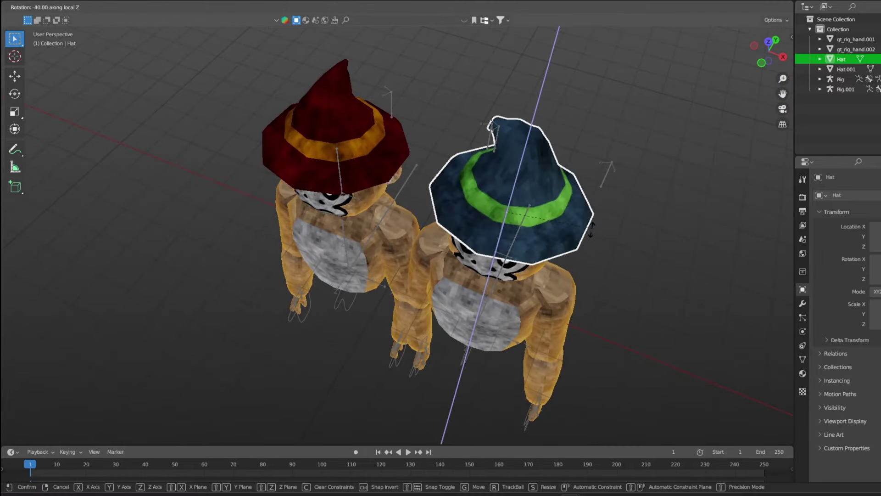
{"action": "left_click", "coordinate": [640, 236]}
Rotate the red hat around its local Z axis on the other monkey's head, and deselect it
{"action": "middle_click_drag", "start_coordinate": [641, 236], "coordinate": [306, 93]}
{"action": "left_click", "coordinate": [340, 95]}
{"action": "key", "text": "r"}
{"action": "key", "text": "z"}
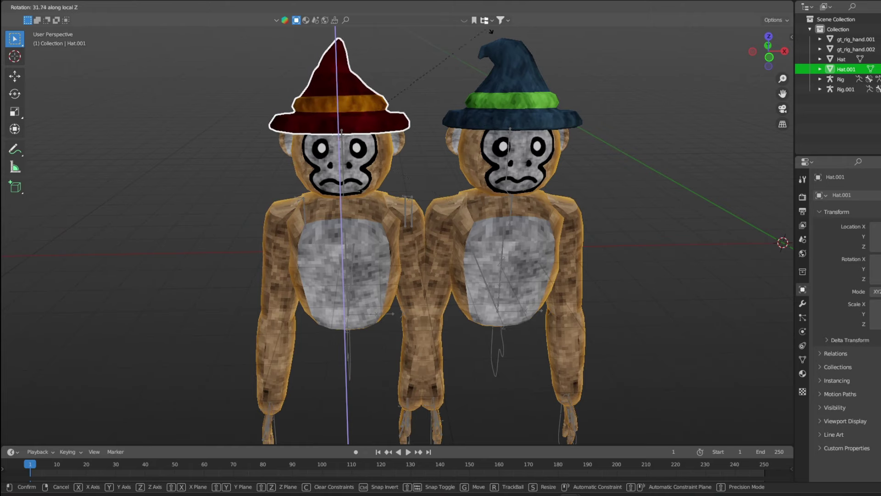
{"action": "left_click", "coordinate": [418, 98]}
{"action": "left_click", "coordinate": [769, 57]}
{"action": "left_click", "coordinate": [432, 138]}
Examine the clown mask from the front and sides
{"action": "scroll", "coordinate": [427, 147], "scroll_direction": "down", "scroll_amount": 2}
{"action": "middle_click_drag", "start_coordinate": [361, 172], "coordinate": [668, 204]}
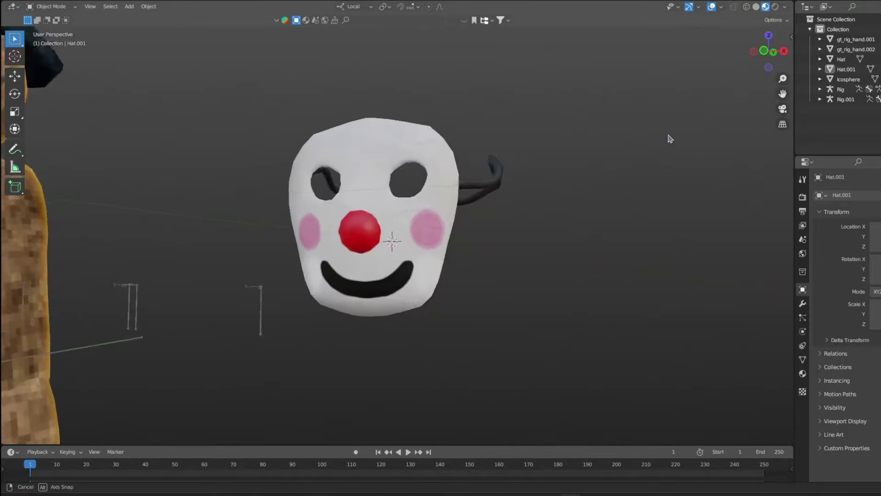
{"action": "middle_click_drag", "start_coordinate": [668, 138], "coordinate": [432, 107]}
{"action": "middle_click_drag", "start_coordinate": [669, 157], "coordinate": [440, 219]}
Switch the viewport to solid shading and inspect the strap and the back of the clown mask
{"action": "left_click", "coordinate": [756, 7]}
{"action": "mouse_move", "coordinate": [592, 65]}
{"action": "middle_mouse_down"}
{"action": "mouse_move", "coordinate": [544, 114]}
{"action": "mouse_move", "coordinate": [519, 117]}
{"action": "mouse_move", "coordinate": [425, 163]}
{"action": "mouse_move", "coordinate": [242, 143]}
{"action": "mouse_move", "coordinate": [151, 114]}
{"action": "middle_mouse_up"}
{"action": "middle_click_drag", "start_coordinate": [353, 193], "coordinate": [560, 208]}
{"action": "left_click_drag", "start_coordinate": [563, 211], "coordinate": [59, 186]}
{"action": "left_click", "coordinate": [766, 54]}
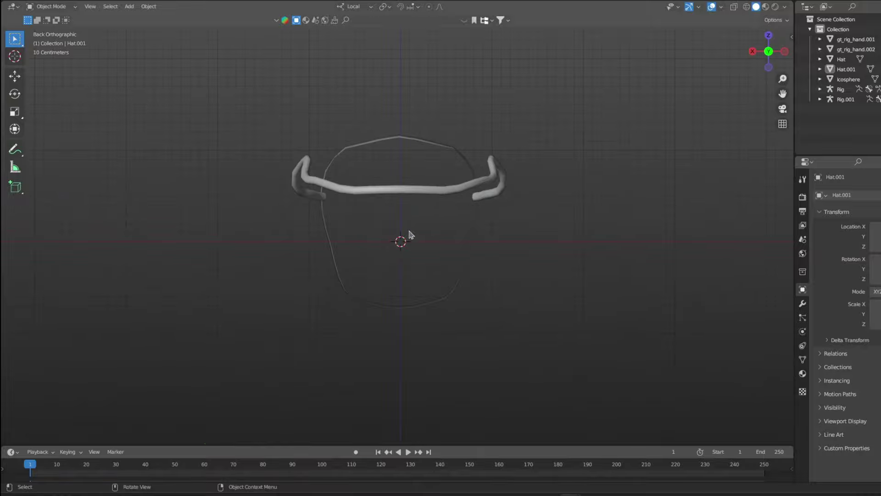
{"action": "scroll", "coordinate": [407, 206], "scroll_direction": "up", "scroll_amount": 5}
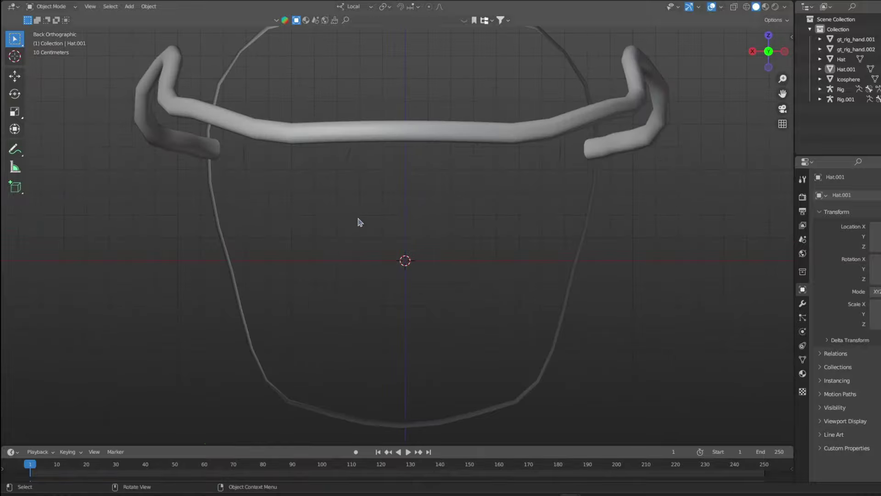
Return to material preview shading and inspect the textured front of the clown mask
{"action": "left_click", "coordinate": [765, 7]}
{"action": "mouse_move", "coordinate": [567, 114]}
{"action": "middle_mouse_down"}
{"action": "mouse_move", "coordinate": [437, 131]}
{"action": "mouse_move", "coordinate": [378, 113]}
{"action": "mouse_move", "coordinate": [388, 116]}
{"action": "middle_mouse_up"}
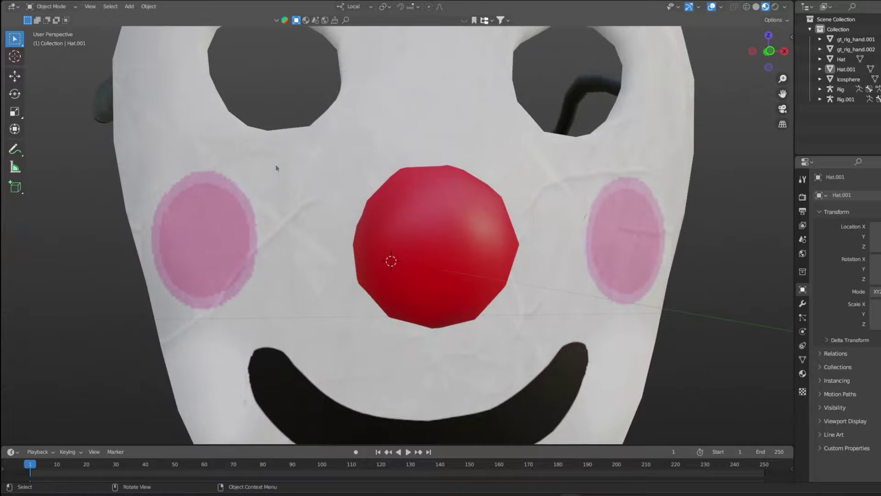
{"action": "middle_click_drag", "start_coordinate": [269, 166], "coordinate": [378, 256]}
{"action": "scroll", "coordinate": [435, 234], "scroll_direction": "down", "scroll_amount": 5}
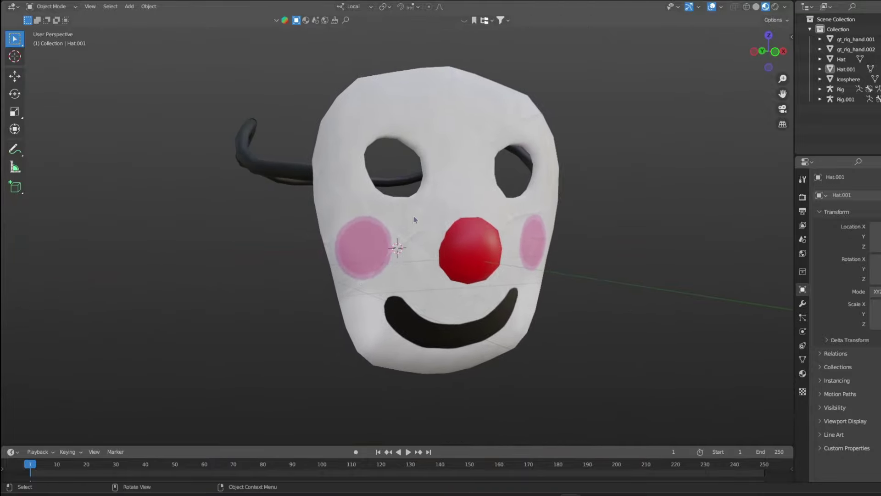
{"action": "mouse_move", "coordinate": [419, 212]}
{"action": "middle_mouse_down"}
{"action": "mouse_move", "coordinate": [396, 205]}
{"action": "mouse_move", "coordinate": [407, 219]}
{"action": "middle_mouse_up"}
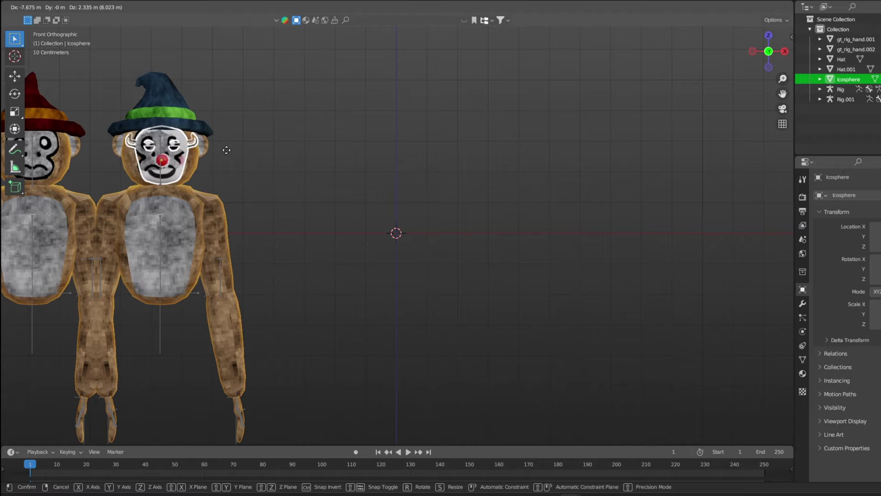
Move the clown mask onto the face of the monkey with the blue hat, adjusting its depth and height in side view
{"action": "left_click", "coordinate": [227, 150]}
{"action": "left_click", "coordinate": [786, 53]}
{"action": "middle_click_drag", "start_coordinate": [308, 186], "coordinate": [349, 257], "text": "shift"}
{"action": "scroll", "coordinate": [448, 280], "scroll_direction": "up", "scroll_amount": 7}
{"action": "key", "text": "g"}
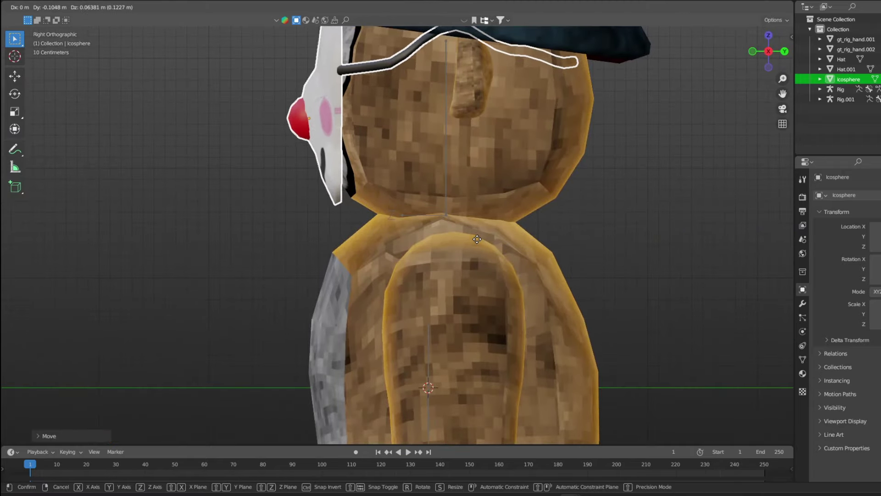
{"action": "left_click", "coordinate": [480, 244]}
Scale the clown mask uniformly so its strap fits around the monkey's head
{"action": "key", "text": "s"}
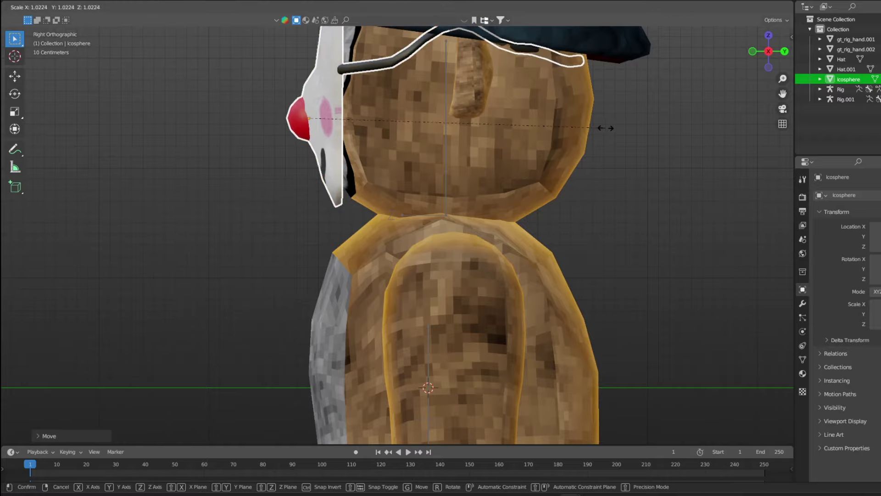
{"action": "left_click", "coordinate": [603, 138]}
{"action": "left_click", "coordinate": [682, 148]}
Center the clown mask on the monkey's face in front view, and deselect it
{"action": "middle_click_drag", "start_coordinate": [443, 158], "coordinate": [576, 150]}
{"action": "left_click", "coordinate": [770, 58]}
{"action": "middle_click_drag", "start_coordinate": [404, 154], "coordinate": [301, 164], "text": "shift"}
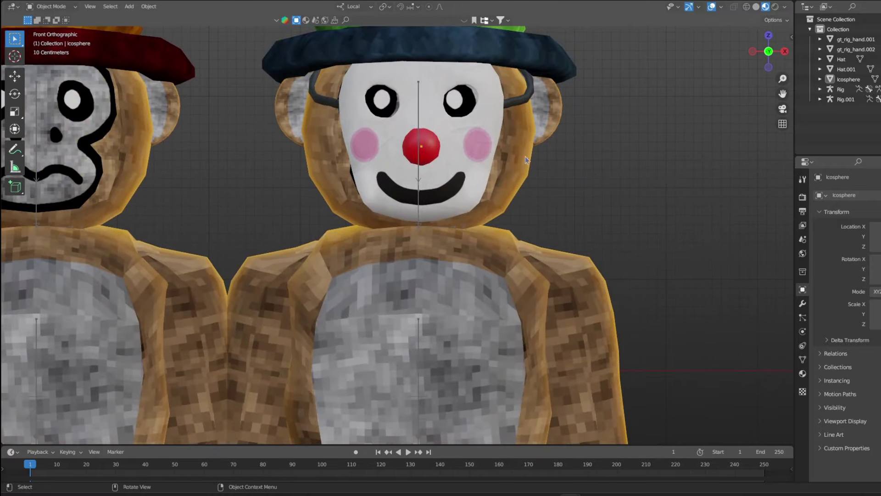
{"action": "left_click", "coordinate": [462, 160]}
{"action": "key", "text": "g"}
{"action": "left_click", "coordinate": [460, 160]}
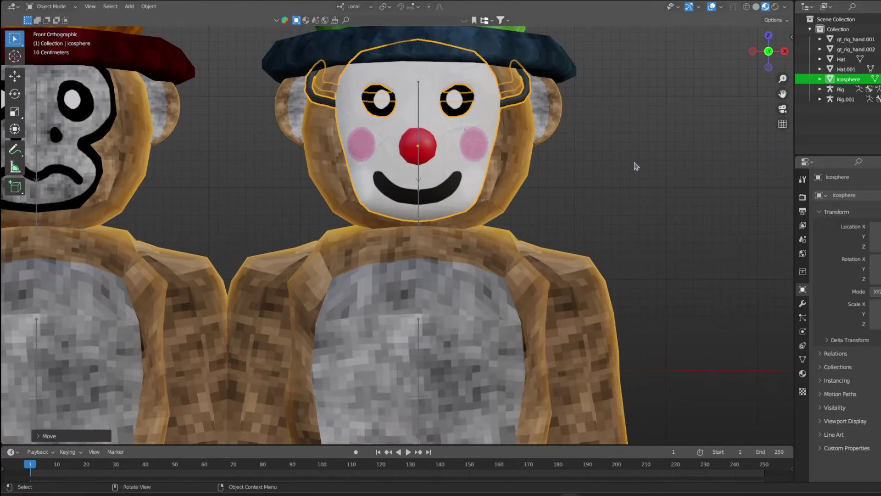
{"action": "left_click", "coordinate": [608, 164]}
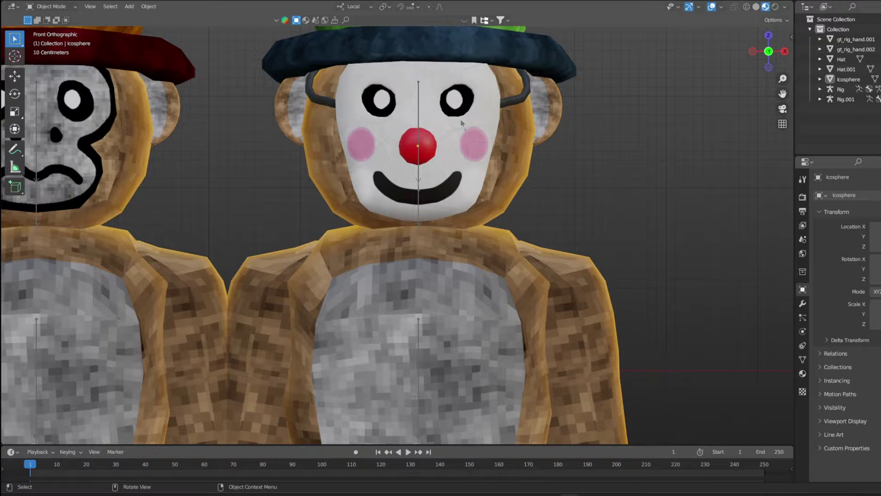
Inspect the two dressed monkeys from several angles without overlays, and turn the viewport overlays back on
{"action": "middle_click_drag", "start_coordinate": [566, 133], "coordinate": [332, 151]}
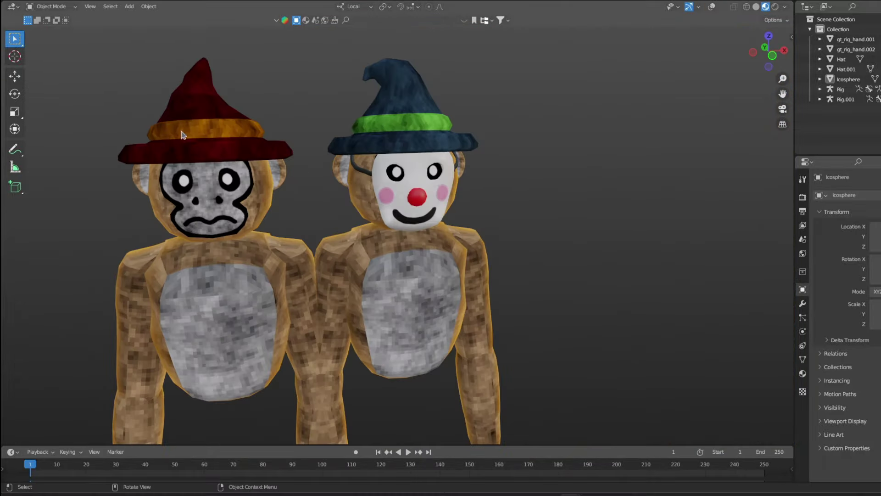
{"action": "middle_click_drag", "start_coordinate": [403, 216], "coordinate": [344, 202]}
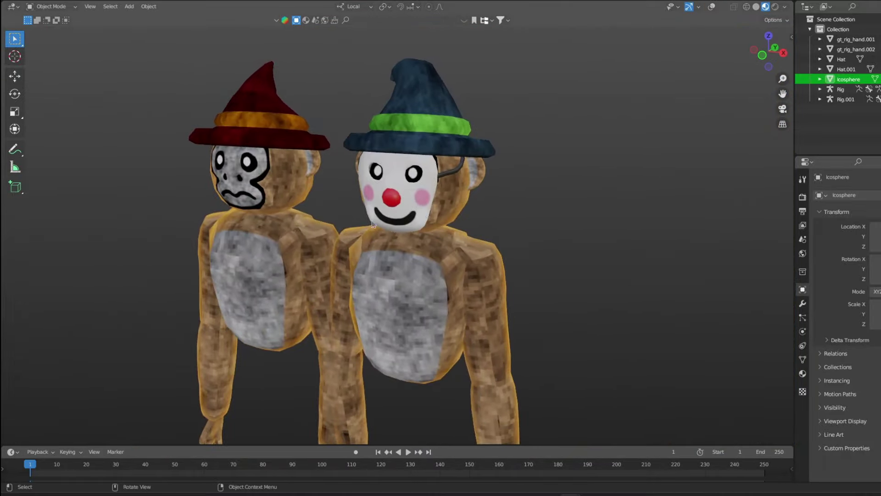
{"action": "middle_click_drag", "start_coordinate": [408, 180], "coordinate": [525, 172]}
{"action": "left_click", "coordinate": [437, 98]}
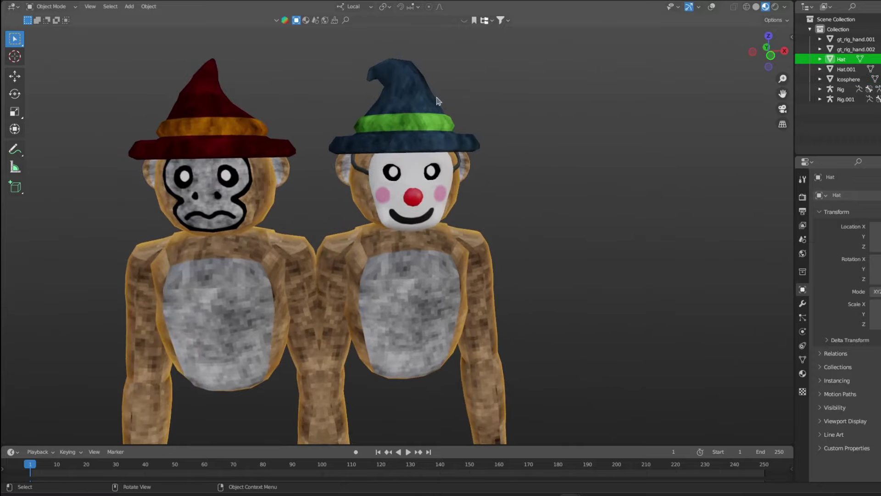
{"action": "left_click", "coordinate": [711, 9]}
Paste the copied red character with its armature into the scene beside the monkeys
{"action": "scroll", "coordinate": [535, 271], "scroll_direction": "down", "scroll_amount": 6}
{"action": "mouse_move", "coordinate": [535, 273]}
{"action": "middle_mouse_down"}
{"action": "mouse_move", "coordinate": [526, 261]}
{"action": "mouse_move", "coordinate": [527, 271]}
{"action": "middle_mouse_up"}
{"action": "scroll", "coordinate": [535, 332], "scroll_direction": "up", "scroll_amount": 5}
{"action": "middle_click_drag", "start_coordinate": [507, 315], "coordinate": [445, 251], "text": "shift"}
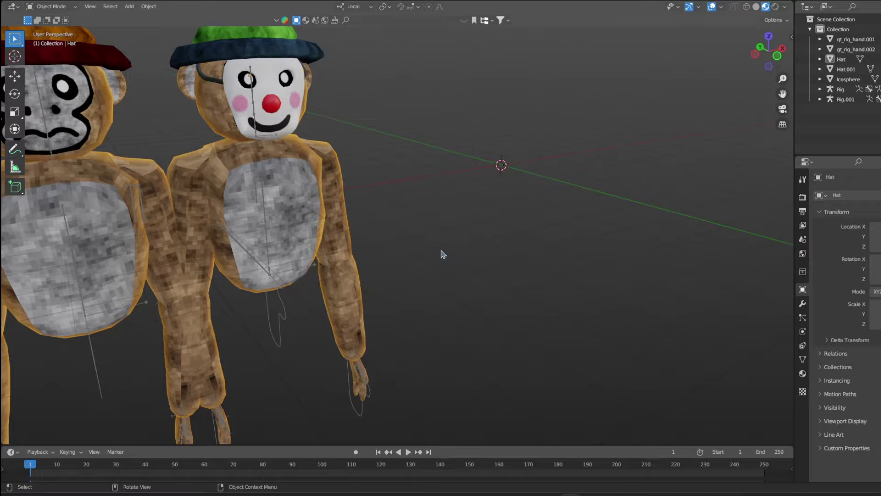
{"action": "middle_click_drag", "start_coordinate": [443, 254], "coordinate": [504, 317]}
{"action": "key", "text": "ctrl+v"}
Examine the red character's head and face up close from the front
{"action": "middle_click_drag", "start_coordinate": [621, 201], "coordinate": [334, 296], "text": "shift"}
{"action": "scroll", "coordinate": [460, 296], "scroll_direction": "up", "scroll_amount": 6}
{"action": "middle_click_drag", "start_coordinate": [467, 288], "coordinate": [426, 296]}
{"action": "scroll", "coordinate": [420, 275], "scroll_direction": "up", "scroll_amount": 6}
{"action": "scroll", "coordinate": [420, 275], "scroll_direction": "down", "scroll_amount": 1}
{"action": "middle_click_drag", "start_coordinate": [362, 278], "coordinate": [478, 321], "text": "shift"}
{"action": "left_click", "coordinate": [770, 49]}
{"action": "scroll", "coordinate": [559, 182], "scroll_direction": "up", "scroll_amount": 4}
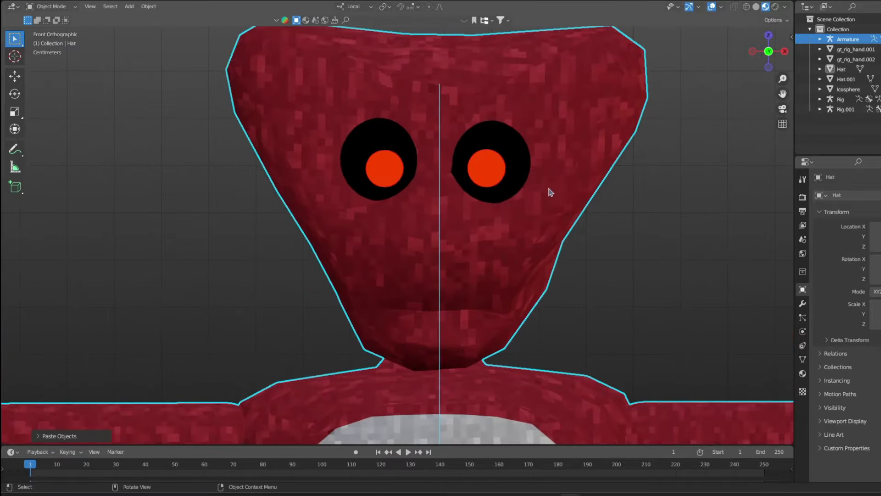
{"action": "middle_click_drag", "start_coordinate": [547, 192], "coordinate": [367, 229]}
Deselect the red character and examine its torso and outstretched arm
{"action": "left_click", "coordinate": [254, 293]}
{"action": "scroll", "coordinate": [348, 303], "scroll_direction": "down", "scroll_amount": 5}
{"action": "middle_click_drag", "start_coordinate": [255, 294], "coordinate": [454, 234]}
{"action": "middle_click_drag", "start_coordinate": [406, 253], "coordinate": [398, 250]}
{"action": "scroll", "coordinate": [398, 250], "scroll_direction": "up", "scroll_amount": 4}
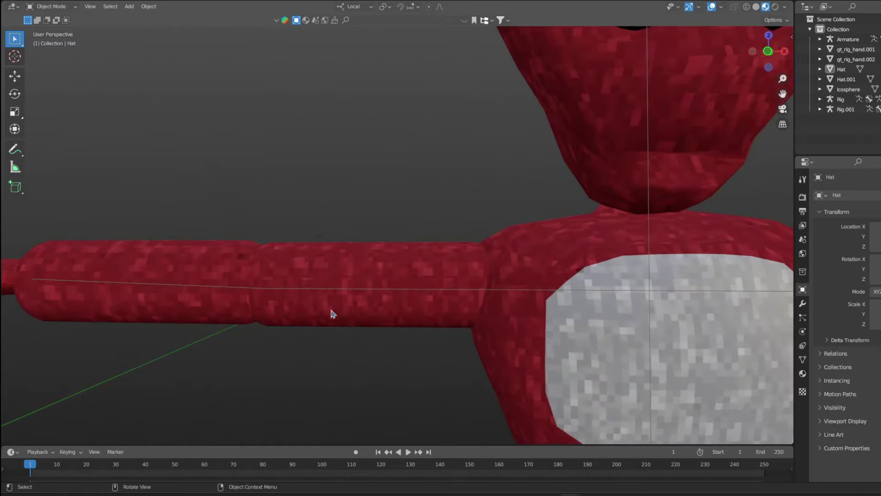
{"action": "scroll", "coordinate": [468, 337], "scroll_direction": "down", "scroll_amount": 4}
{"action": "middle_click_drag", "start_coordinate": [459, 337], "coordinate": [788, 357]}
Put the red character's armature into Pose Mode, try rotating its right upper arm bone, and undo the rotation
{"action": "left_click", "coordinate": [348, 258]}
{"action": "middle_click_drag", "start_coordinate": [349, 258], "coordinate": [377, 271]}
{"action": "key", "text": "ctrl+Tab"}
{"action": "key", "text": "r"}
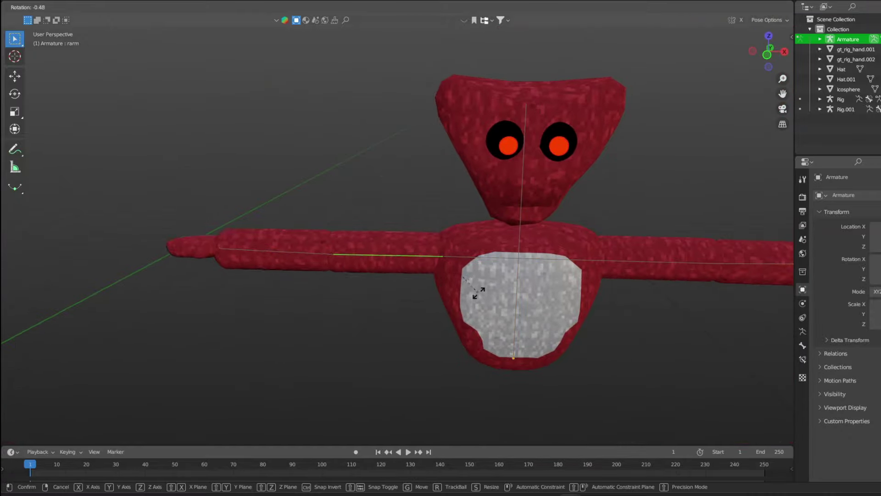
{"action": "left_click", "coordinate": [514, 263]}
{"action": "key", "text": "ctrl+z"}
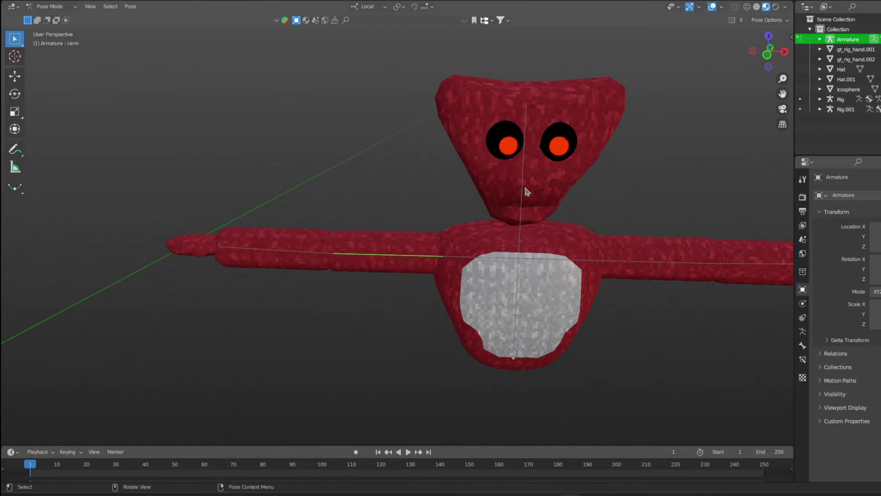
Try rotating the red character's head bone, undo the rotation, and return to Object Mode
{"action": "left_click", "coordinate": [525, 188]}
{"action": "key", "text": "r"}
{"action": "left_click", "coordinate": [580, 219]}
{"action": "key", "text": "ctrl+z"}
{"action": "key", "text": "ctrl+Tab"}
{"action": "middle_click_drag", "start_coordinate": [263, 285], "coordinate": [370, 287]}
{"action": "mouse_move", "coordinate": [588, 494]}
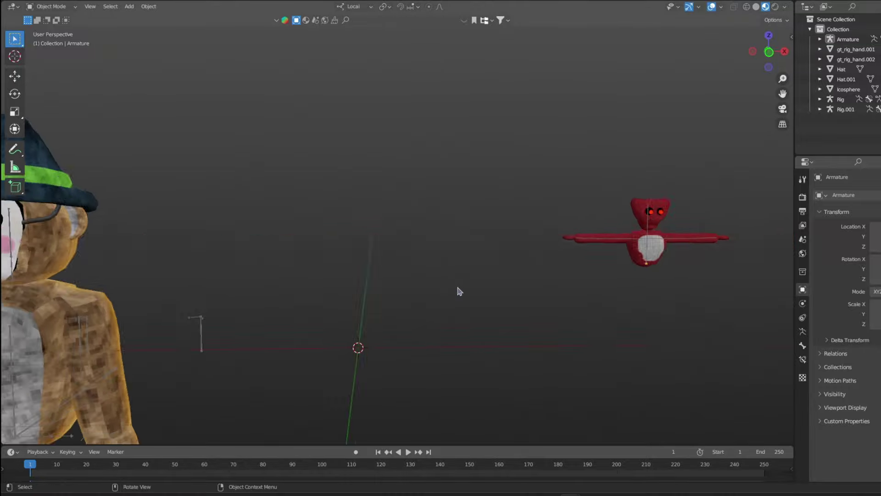
Paste the red character into the scene with the hats, clown mask, pumpkin and bucket, and export the models as FBX
{"action": "middle_click_drag", "start_coordinate": [456, 287], "coordinate": [53, 278]}
{"action": "key", "text": "ctrl+v"}
{"action": "left_click", "coordinate": [551, 333]}
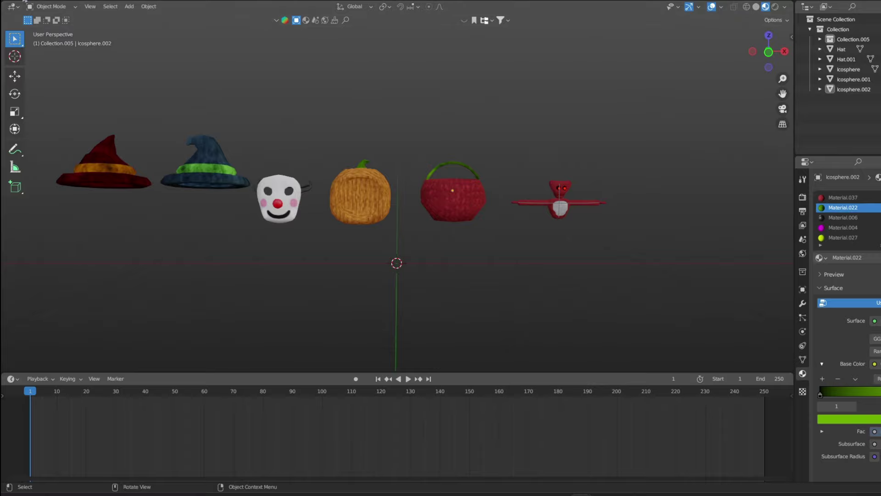
{"action": "left_click", "coordinate": [24, 1]}
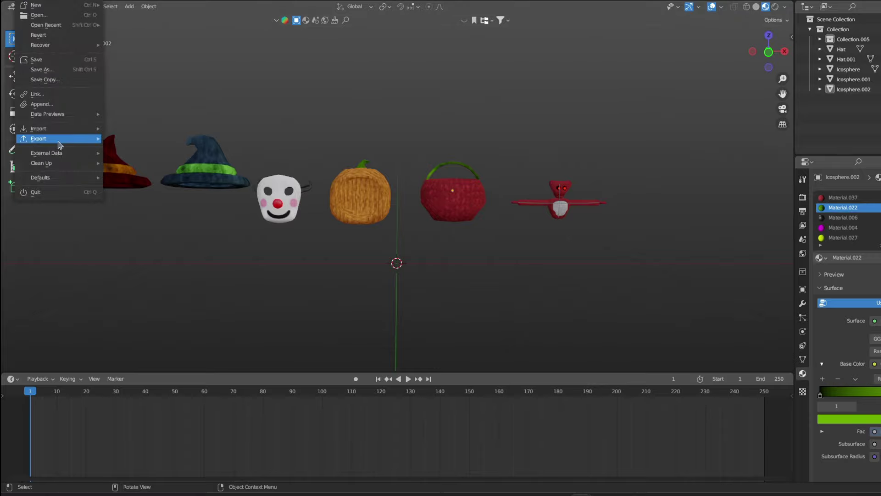
{"action": "mouse_move", "coordinate": [59, 143]}
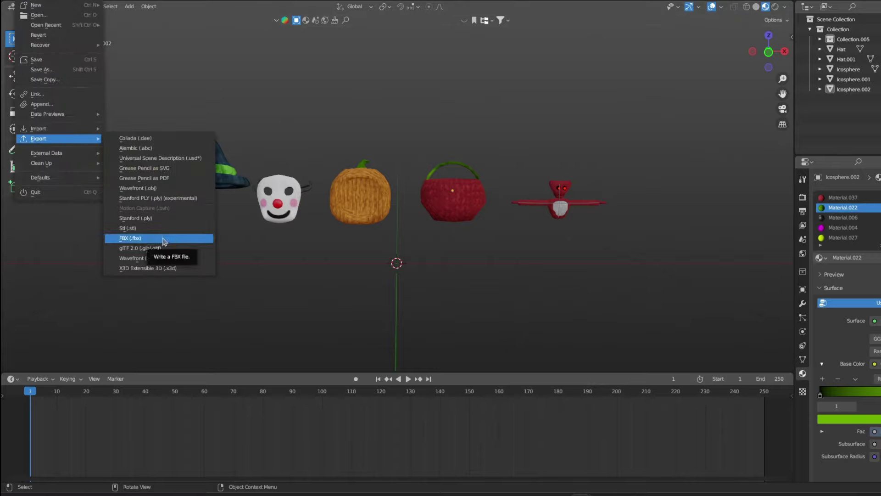
Switch to Unity and import HalloweenBundle.fbx into the Models folder with Generate Lightmap UVs enabled
{"action": "right_click", "coordinate": [450, 404]}
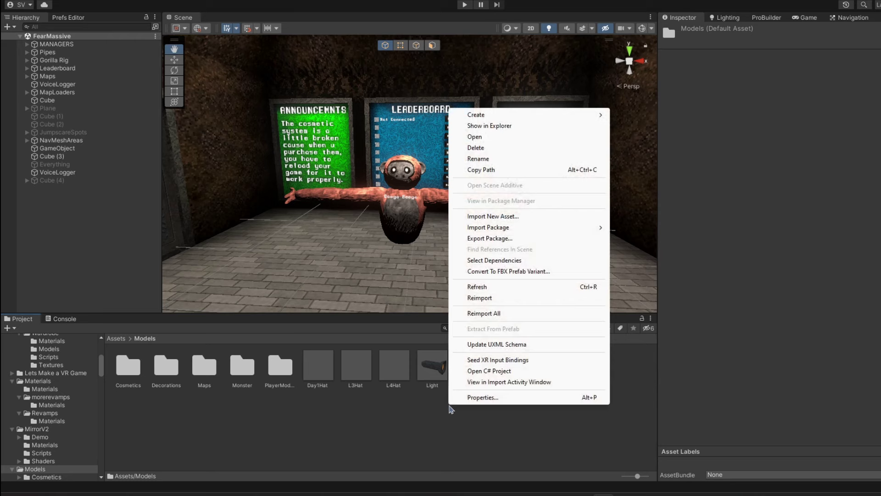
{"action": "left_click", "coordinate": [494, 217]}
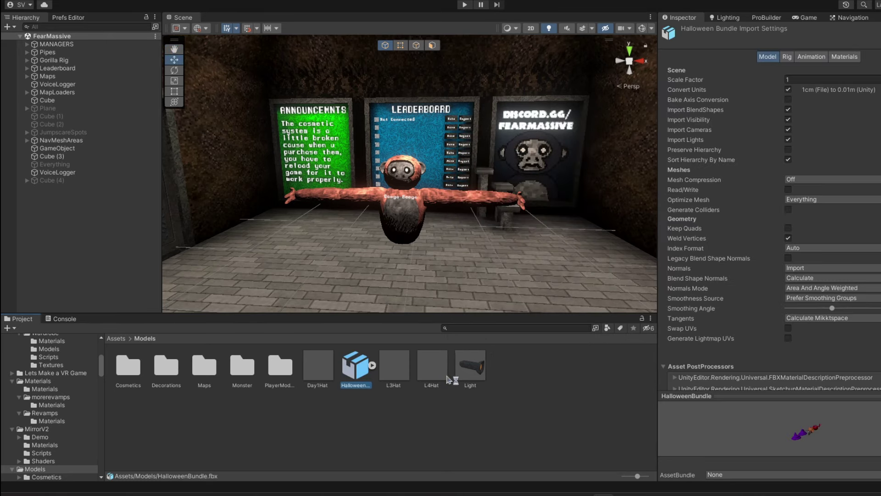
{"action": "left_click", "coordinate": [789, 339]}
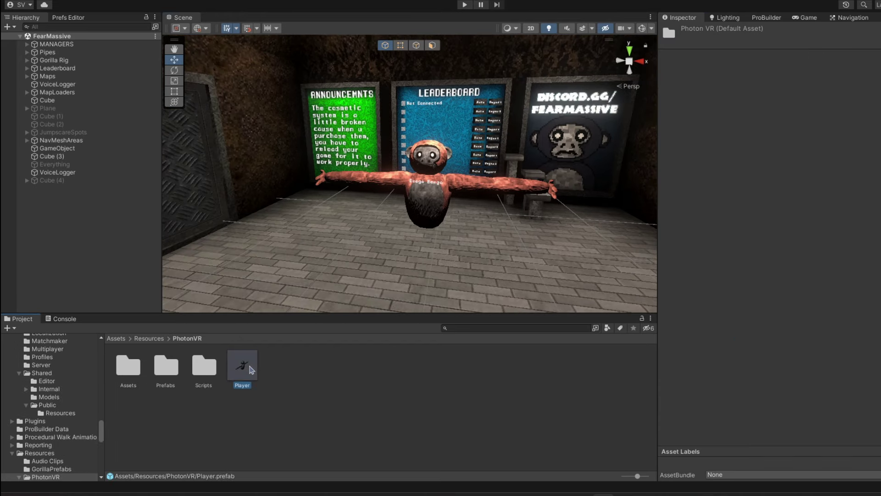
Open the Player prefab from the PhotonVR resources folder for editing, facing the monkey from the front
{"action": "double_click", "coordinate": [252, 370]}
{"action": "left_click", "coordinate": [362, 201]}
{"action": "right_click_drag", "start_coordinate": [362, 201], "coordinate": [471, 236]}
{"action": "scroll", "coordinate": [459, 235], "scroll_direction": "down", "scroll_amount": 6}
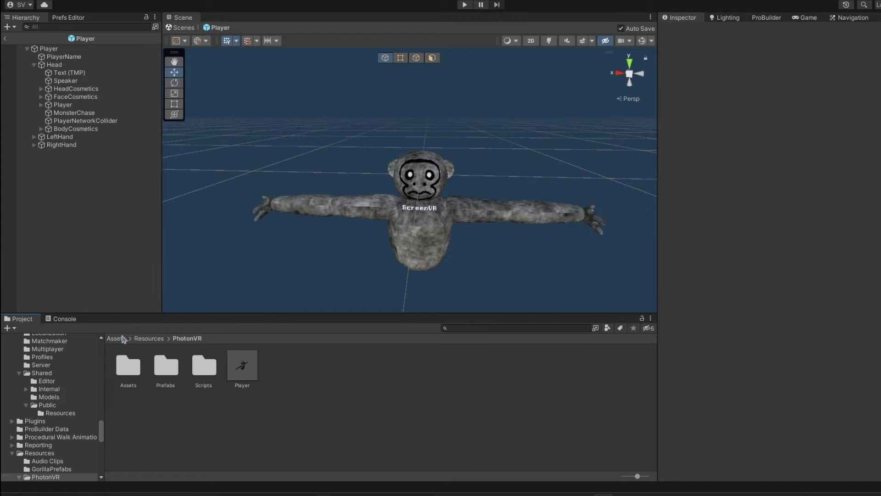
Add the HalloweenBundle model from the Models folder to the Player prefab and bring its parts into view
{"action": "left_click", "coordinate": [115, 338]}
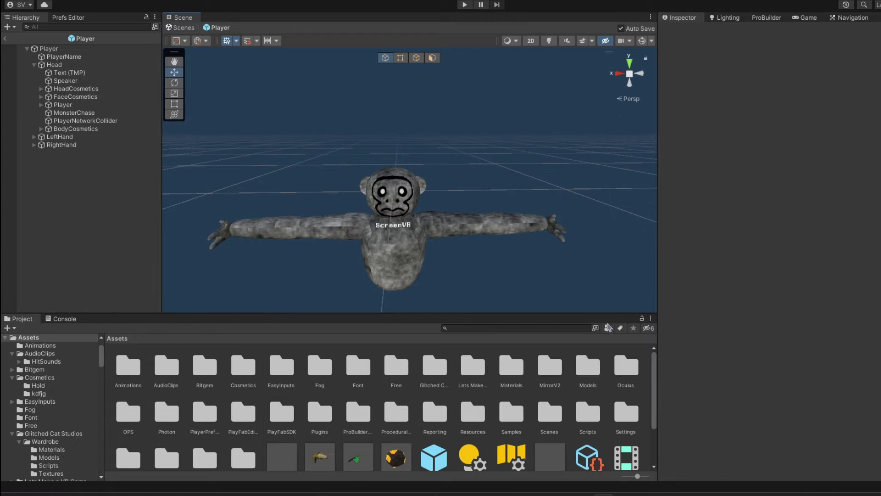
{"action": "double_click", "coordinate": [588, 365]}
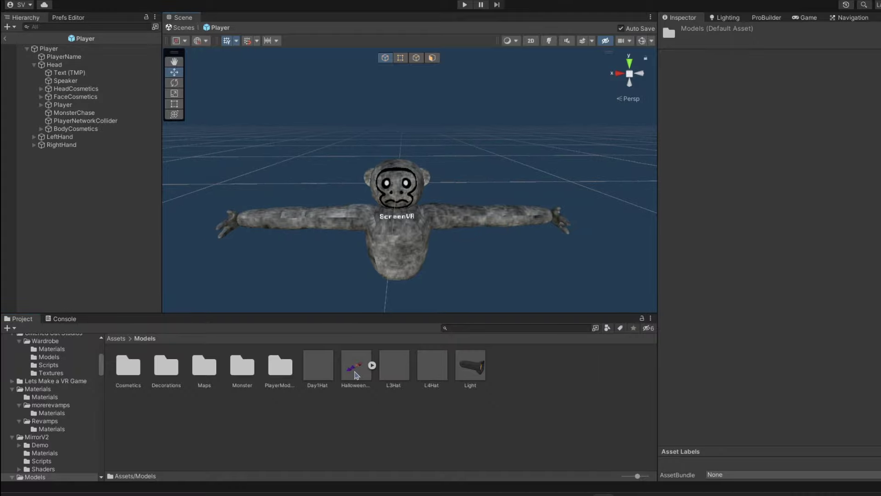
{"action": "left_click_drag", "start_coordinate": [76, 231], "coordinate": [76, 230]}
{"action": "scroll", "coordinate": [418, 246], "scroll_direction": "down", "scroll_amount": 10}
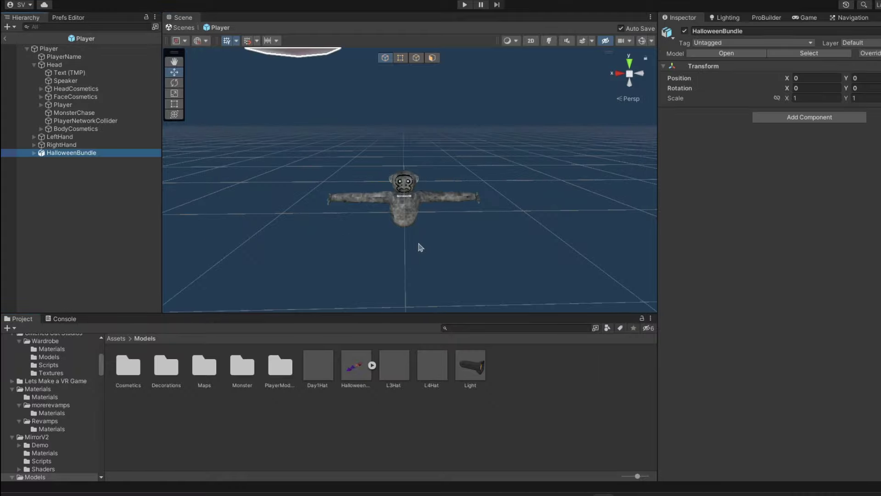
{"action": "scroll", "coordinate": [379, 158], "scroll_direction": "down", "scroll_amount": 5}
{"action": "middle_click_drag", "start_coordinate": [379, 158], "coordinate": [377, 190]}
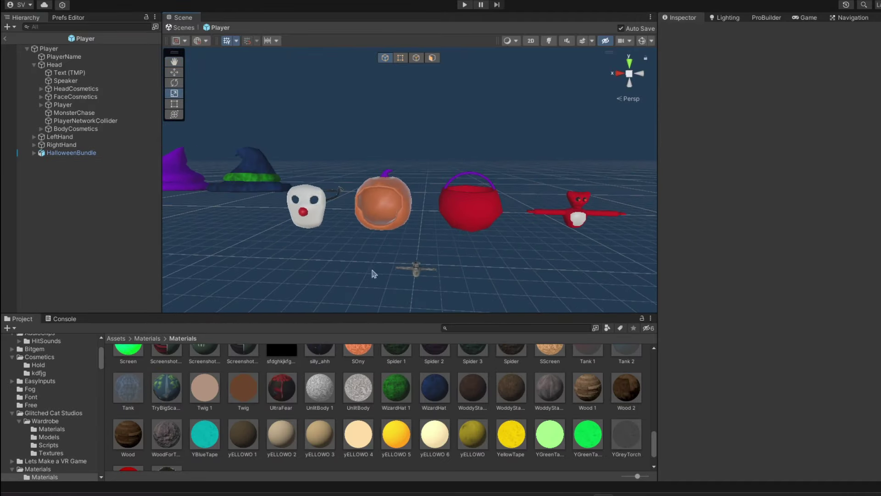
Examine the wizard hat's blue cone and green band up close from several angles
{"action": "middle_click_drag", "start_coordinate": [353, 223], "coordinate": [473, 257]}
{"action": "scroll", "coordinate": [473, 257], "scroll_direction": "up", "scroll_amount": 3}
{"action": "scroll", "coordinate": [474, 258], "scroll_direction": "up", "scroll_amount": 5}
{"action": "right_click_drag", "start_coordinate": [498, 267], "coordinate": [367, 246]}
{"action": "middle_click_drag", "start_coordinate": [496, 280], "coordinate": [421, 231]}
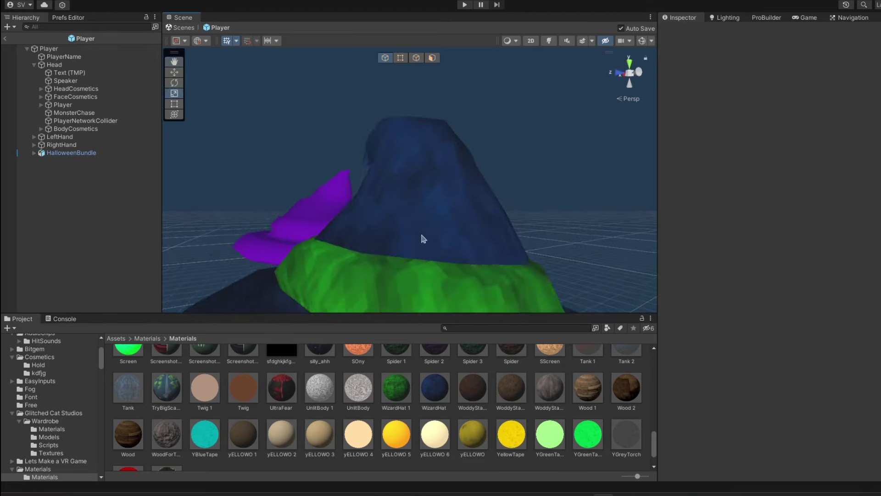
{"action": "right_click_drag", "start_coordinate": [370, 241], "coordinate": [432, 274]}
{"action": "middle_click_drag", "start_coordinate": [431, 274], "coordinate": [529, 310]}
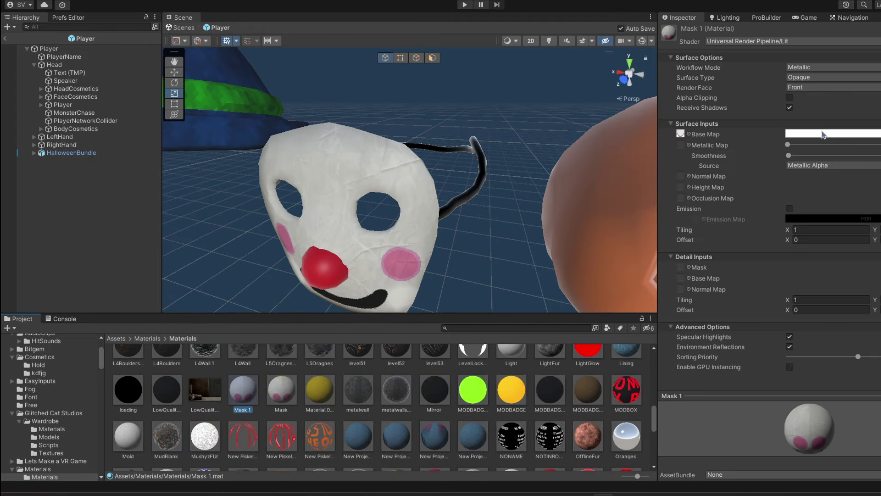
Set the Mask 1 material's base colour to black and apply it to the clown mask's strap
{"action": "left_click", "coordinate": [822, 132]}
{"action": "left_click_drag", "start_coordinate": [869, 205], "coordinate": [800, 317]}
{"action": "left_click_drag", "start_coordinate": [239, 407], "coordinate": [463, 205]}
{"action": "left_click_drag", "start_coordinate": [293, 388], "coordinate": [379, 264]}
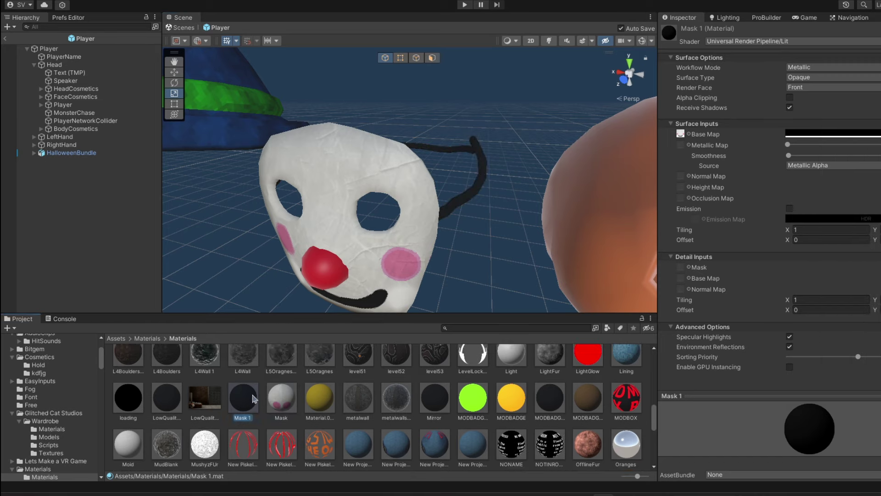
Duplicate the Mask 1 material, set the copy's base colour to red and apply it to the clown mask's nose
{"action": "key", "text": "ctrl+d"}
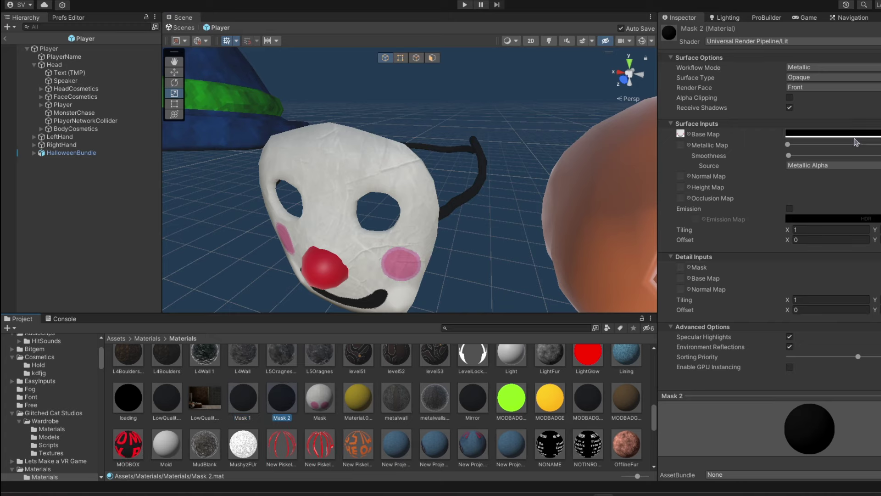
{"action": "left_click", "coordinate": [856, 134]}
{"action": "left_click", "coordinate": [880, 192]}
{"action": "left_click_drag", "start_coordinate": [298, 385], "coordinate": [329, 281]}
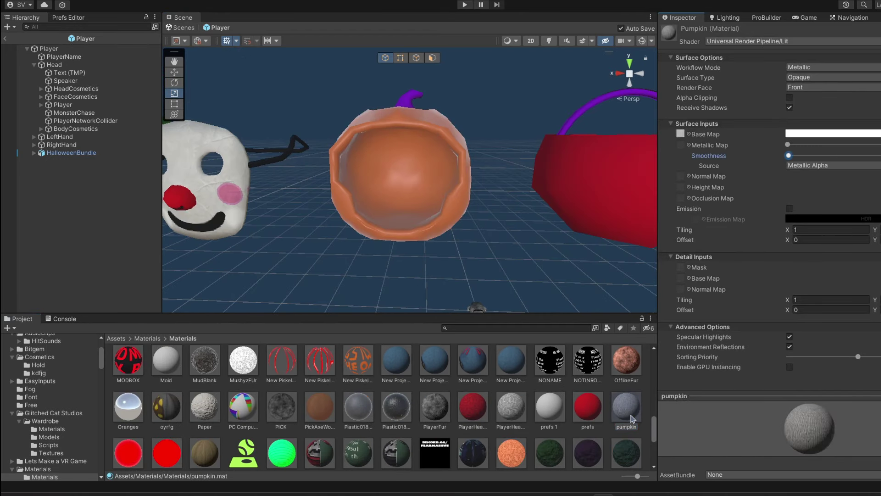
Apply the pumpkin material to the pumpkin's body and set its base colour to orange
{"action": "left_click_drag", "start_coordinate": [630, 419], "coordinate": [463, 197]}
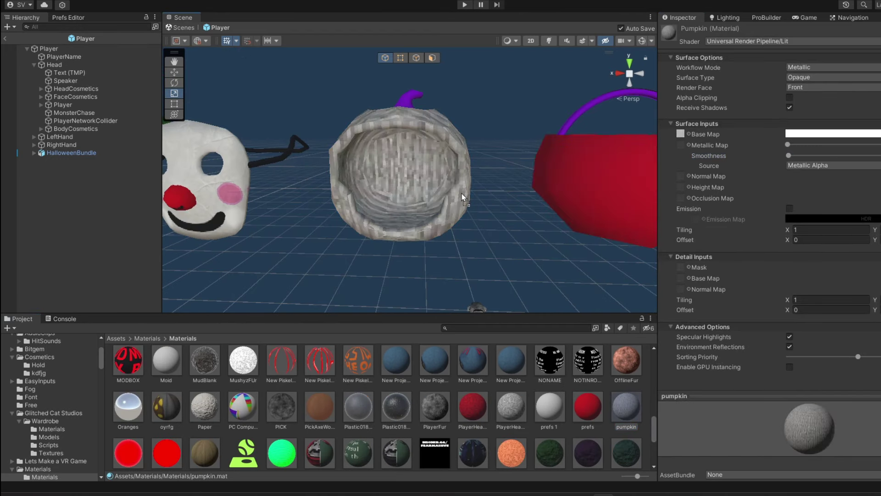
{"action": "left_click", "coordinate": [803, 137]}
{"action": "left_click", "coordinate": [880, 189]}
{"action": "left_click_drag", "start_coordinate": [880, 202], "coordinate": [880, 184]}
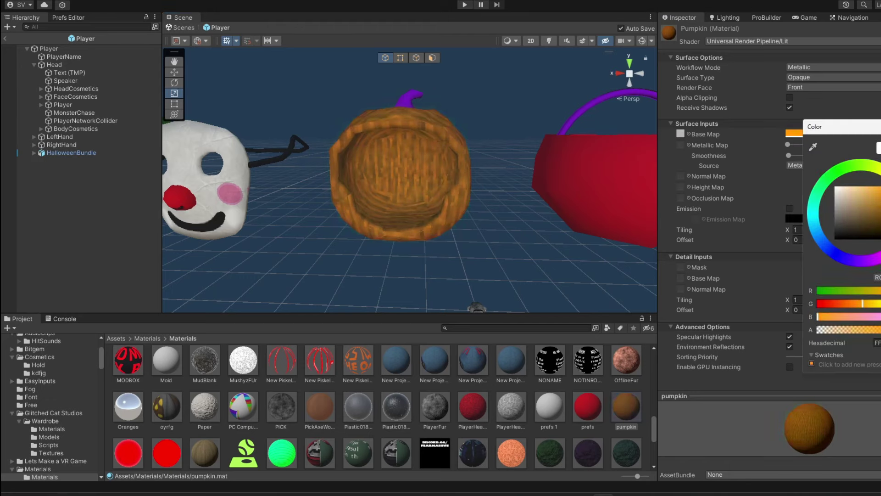
Duplicate the pumpkin material, set the copy's base colour to green and apply it to the pumpkin's stem
{"action": "left_click", "coordinate": [632, 398]}
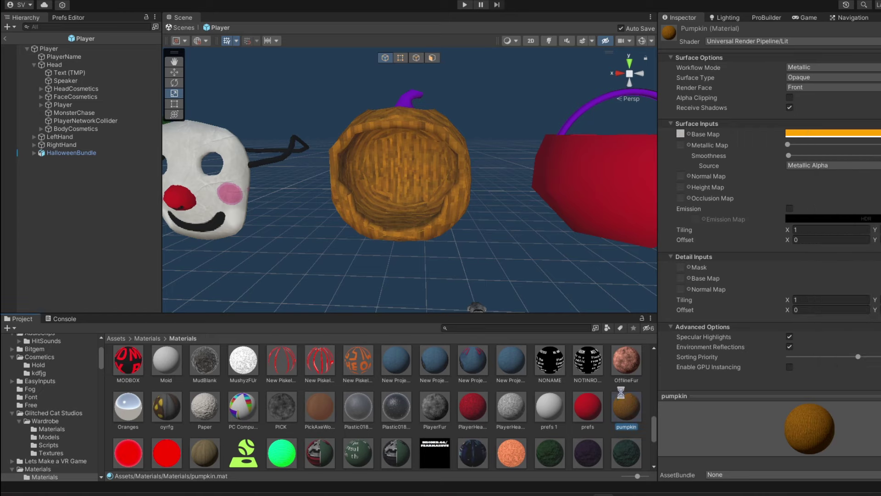
{"action": "key", "text": "ctrl+d"}
{"action": "left_click", "coordinate": [812, 134]}
{"action": "left_click_drag", "start_coordinate": [834, 176], "coordinate": [848, 168]}
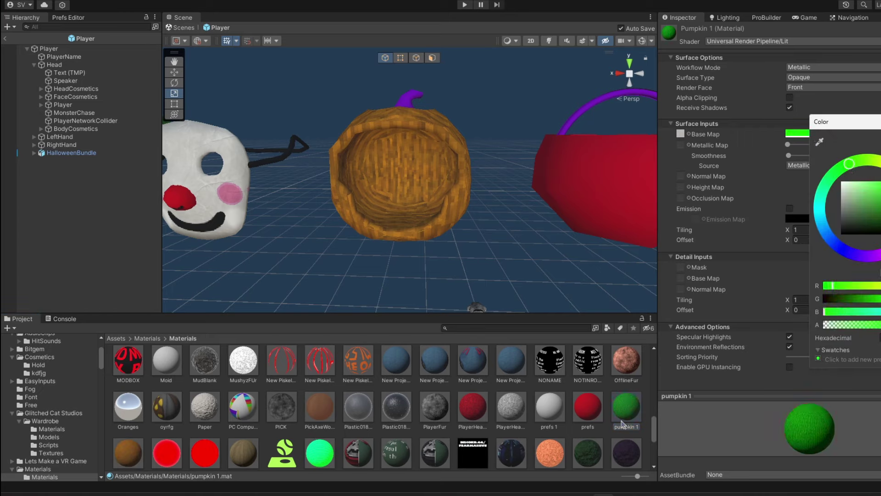
{"action": "left_click_drag", "start_coordinate": [625, 411], "coordinate": [402, 101]}
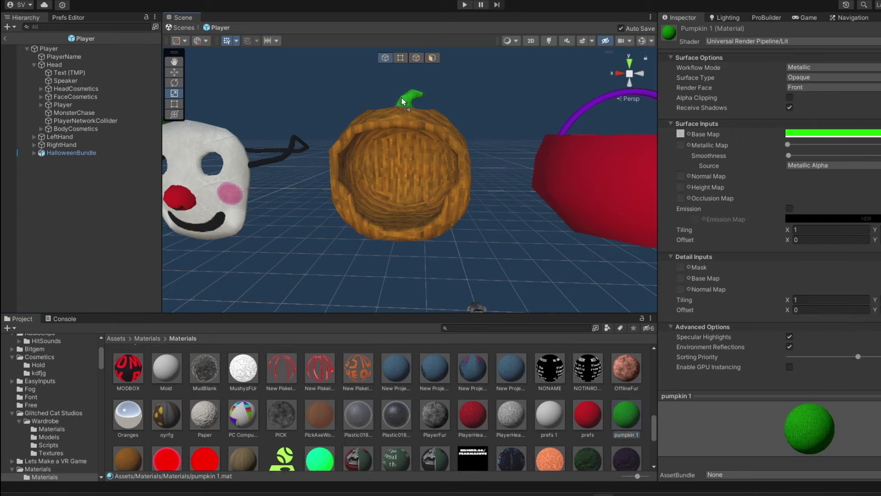
{"action": "left_click", "coordinate": [833, 136]}
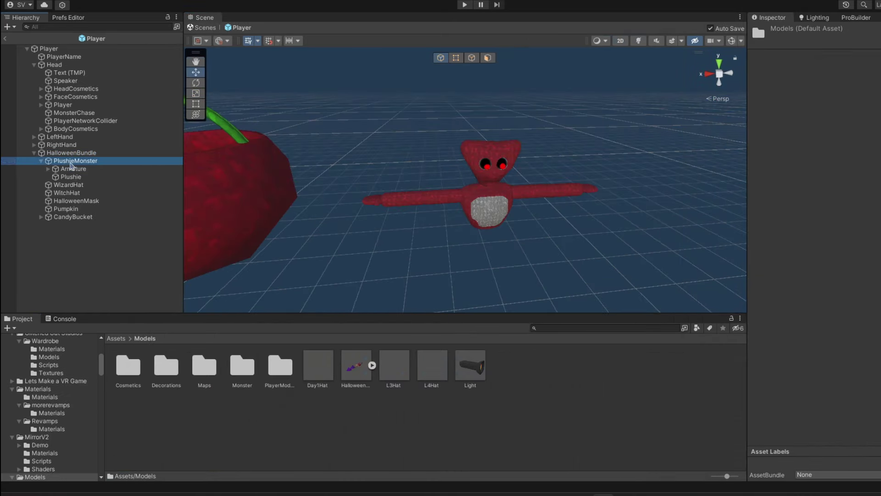
Save PlushieMonster as a prefab in the Models folder and return from the Player prefab to the main scene
{"action": "left_click", "coordinate": [70, 163]}
{"action": "left_click_drag", "start_coordinate": [126, 161], "coordinate": [419, 302]}
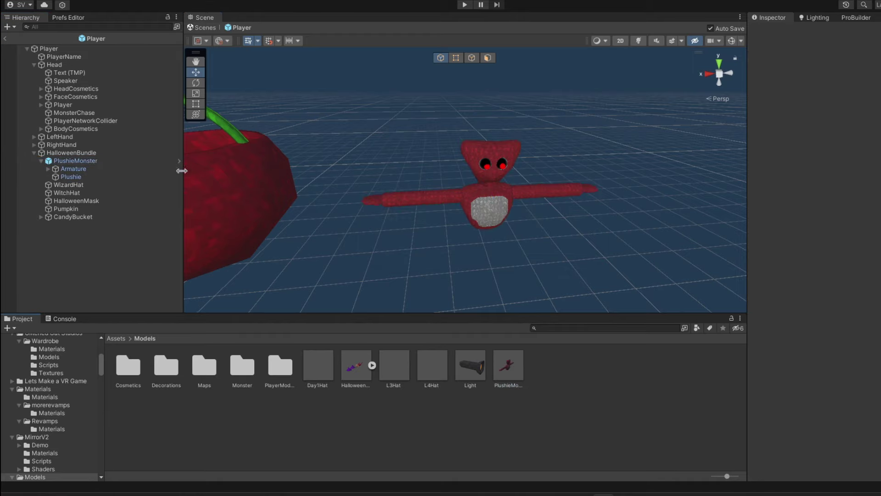
{"action": "left_click", "coordinate": [5, 38]}
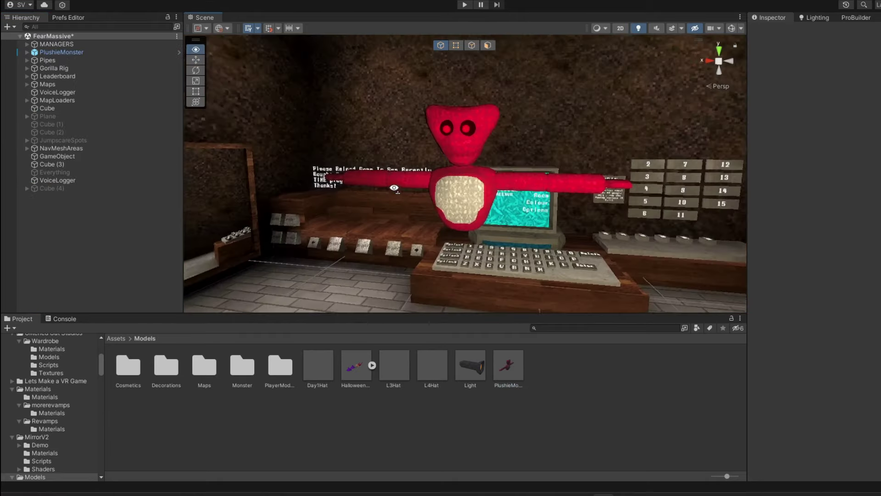
Select PlushieMonster in the FearMassive scene and unpack its prefab completely
{"action": "right_click_drag", "start_coordinate": [395, 188], "coordinate": [397, 189]}
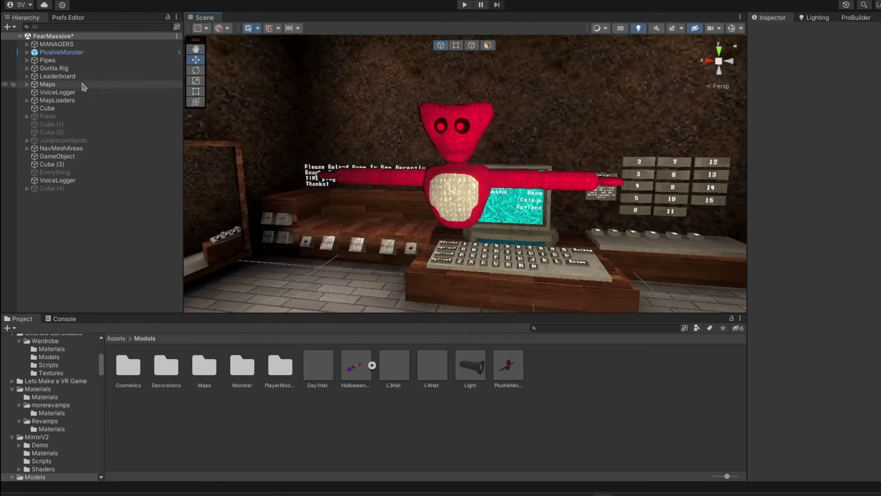
{"action": "left_click", "coordinate": [83, 54]}
{"action": "right_click_drag", "start_coordinate": [349, 151], "coordinate": [357, 116]}
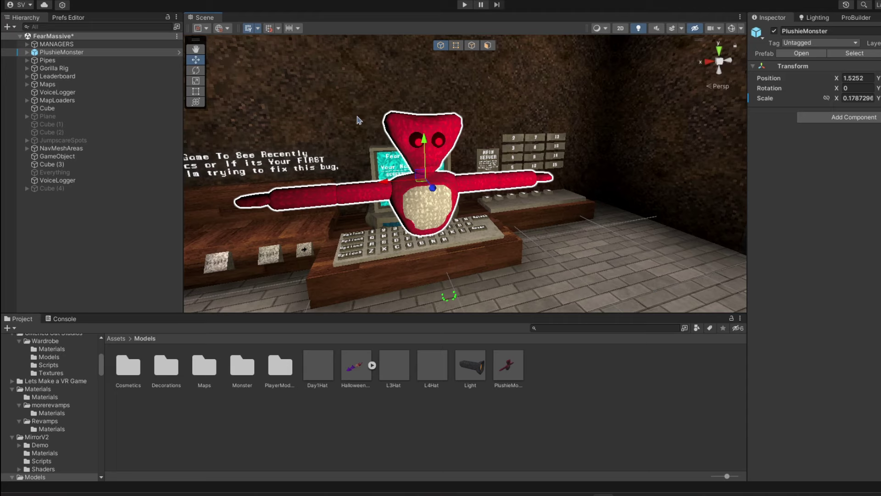
{"action": "right_click", "coordinate": [67, 51]}
{"action": "mouse_move", "coordinate": [129, 180]}
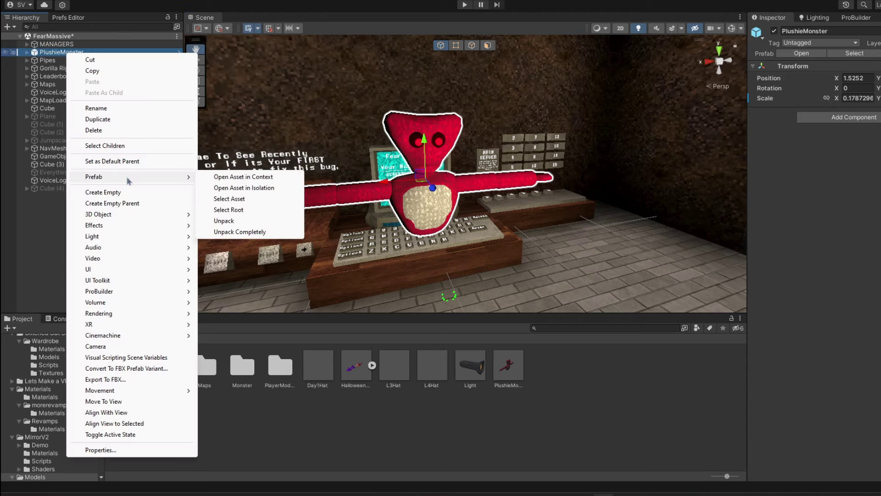
{"action": "left_click", "coordinate": [239, 231]}
Expand PlushieMonster's armature down to its bones and inspect the larm and rarm arm bones and the main bone
{"action": "left_click", "coordinate": [27, 52]}
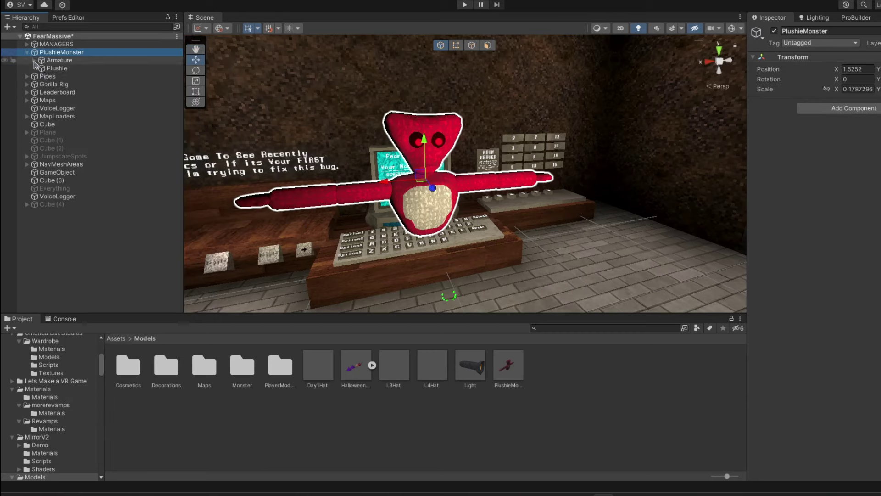
{"action": "left_click", "coordinate": [34, 60]}
{"action": "left_click", "coordinate": [41, 68]}
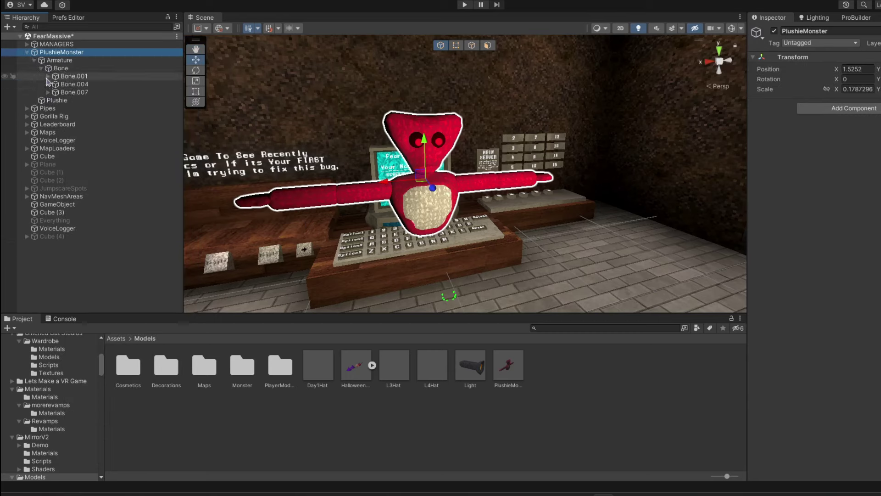
{"action": "left_click", "coordinate": [48, 76]}
{"action": "left_click", "coordinate": [48, 92]}
{"action": "left_click", "coordinate": [74, 100]}
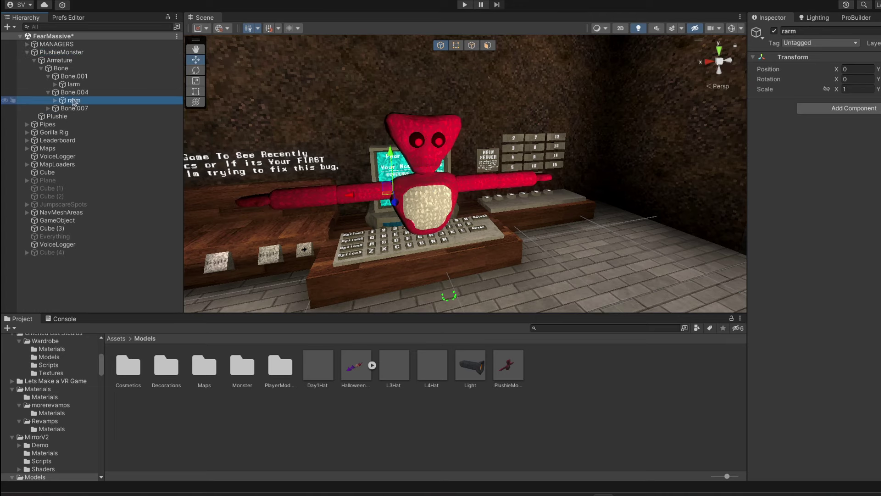
{"action": "left_click", "coordinate": [74, 84]}
{"action": "right_click", "coordinate": [48, 109]}
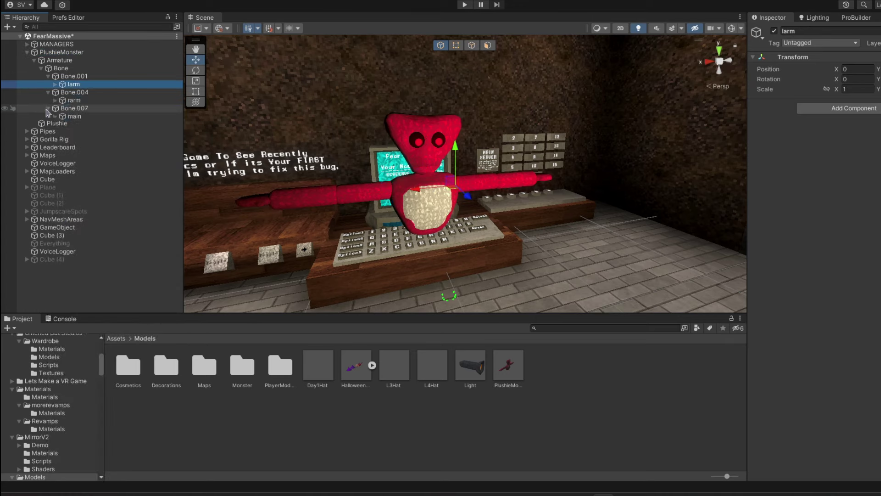
{"action": "left_click", "coordinate": [48, 108]}
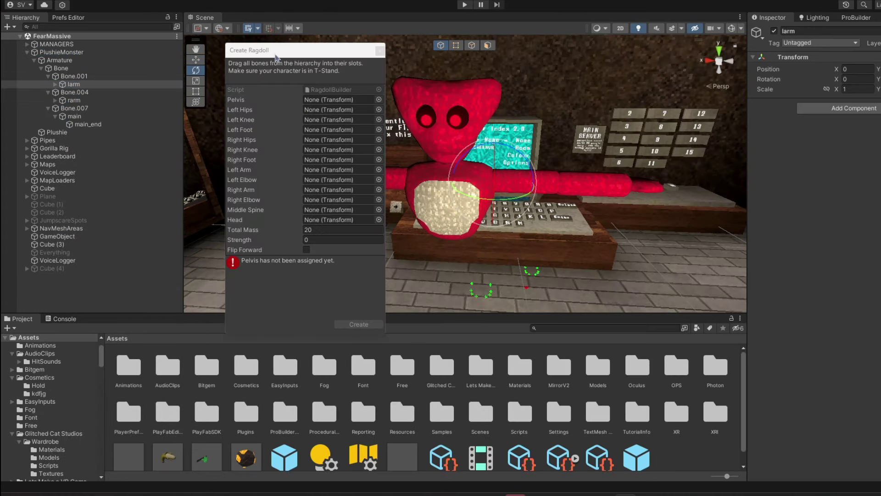
Reopen the ragdoll wizard for the character and assign the armature's root Bone as the pelvis
{"action": "left_click_drag", "start_coordinate": [262, 54], "coordinate": [284, 48]}
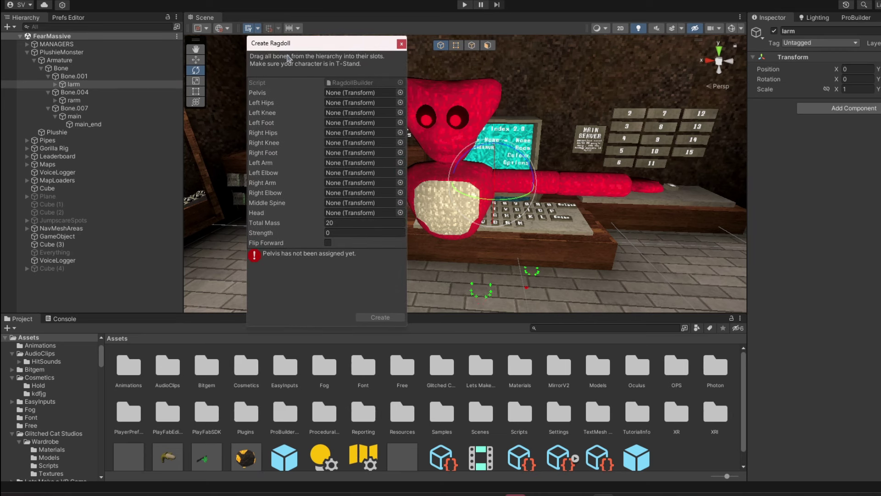
{"action": "left_click", "coordinate": [402, 44]}
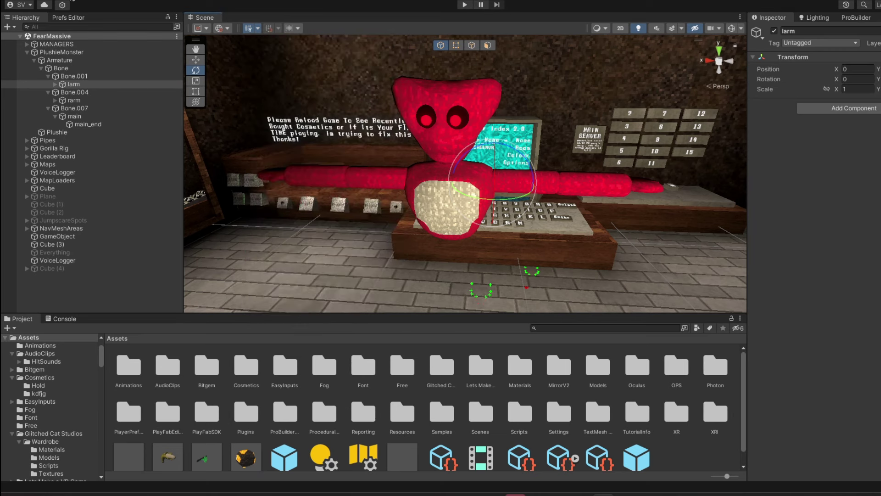
{"action": "left_click", "coordinate": [84, 1]}
{"action": "mouse_move", "coordinate": [92, 38]}
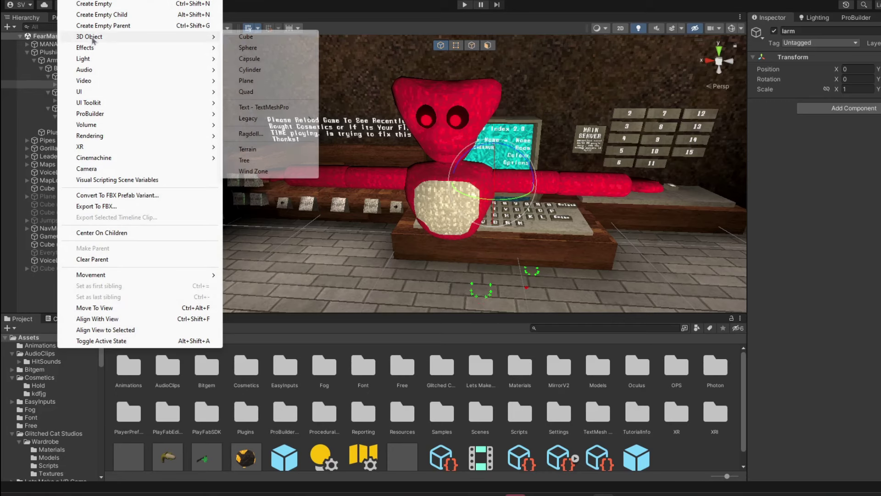
{"action": "left_click", "coordinate": [252, 134]}
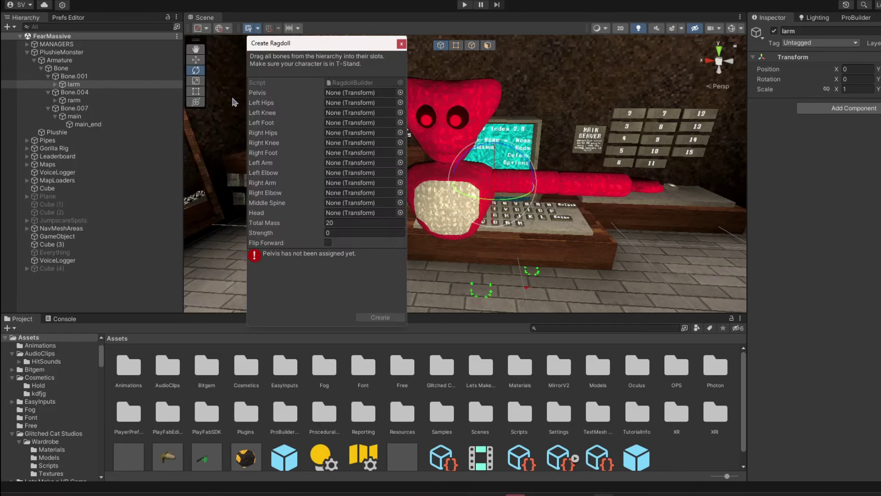
{"action": "left_click_drag", "start_coordinate": [269, 47], "coordinate": [646, 85]}
{"action": "left_click_drag", "start_coordinate": [61, 72], "coordinate": [739, 138]}
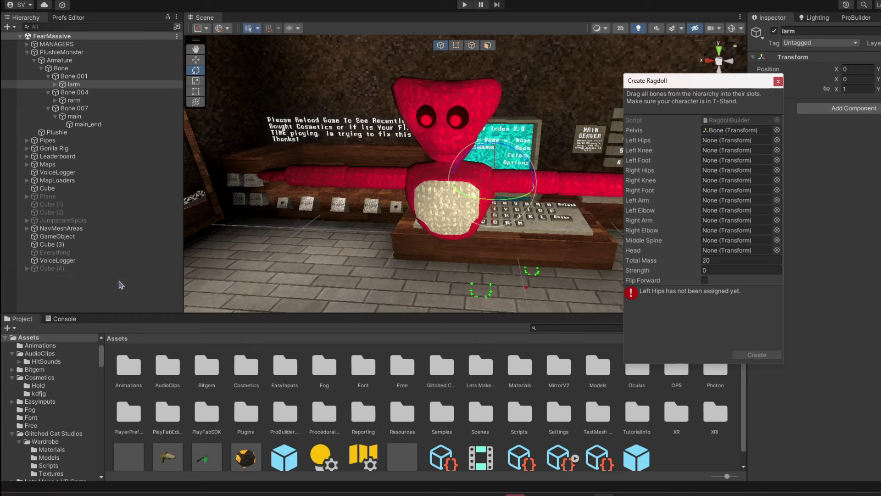
Create an empty placeholder object and assign it as the ragdoll's left hips, and try it for the left knee too
{"action": "left_click_drag", "start_coordinate": [49, 276], "coordinate": [705, 146]}
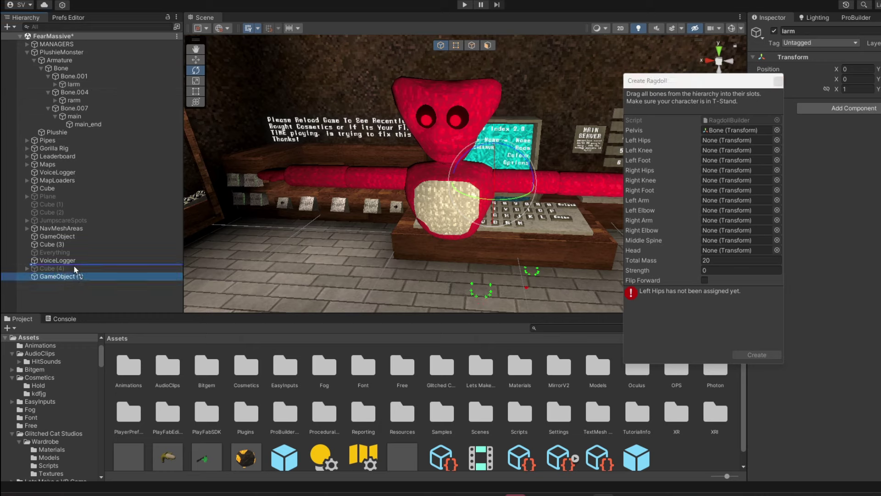
{"action": "left_click_drag", "start_coordinate": [51, 278], "coordinate": [727, 150]}
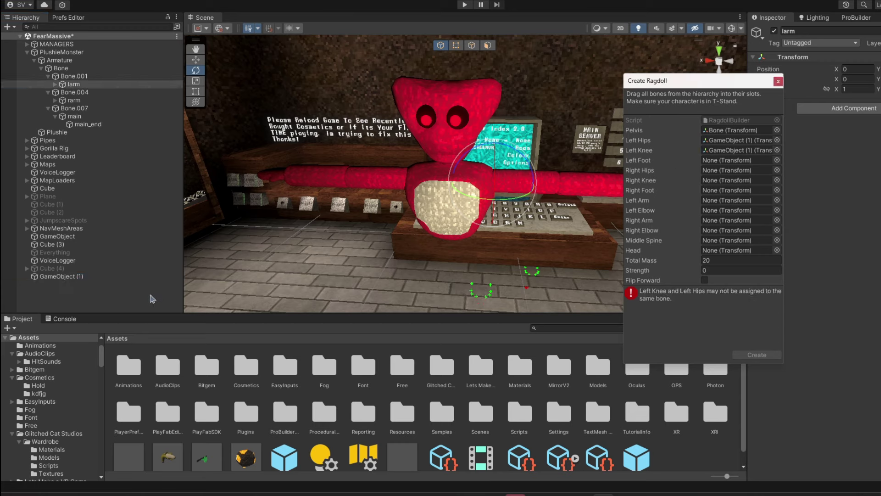
{"action": "left_click", "coordinate": [776, 150]}
{"action": "left_click", "coordinate": [795, 177]}
Duplicate the placeholder object four times and assign GameObject (2) as the left knee and GameObject (3) as the left foot
{"action": "right_click_drag", "start_coordinate": [336, 181], "coordinate": [353, 181]}
{"action": "left_click", "coordinate": [115, 278]}
{"action": "key", "text": "ctrl+d"}
{"action": "key", "text": "ctrl+d"}
{"action": "key", "text": "ctrl+d"}
{"action": "key", "text": "ctrl+d"}
{"action": "left_click_drag", "start_coordinate": [87, 284], "coordinate": [726, 152]}
{"action": "left_click_drag", "start_coordinate": [87, 294], "coordinate": [711, 162]}
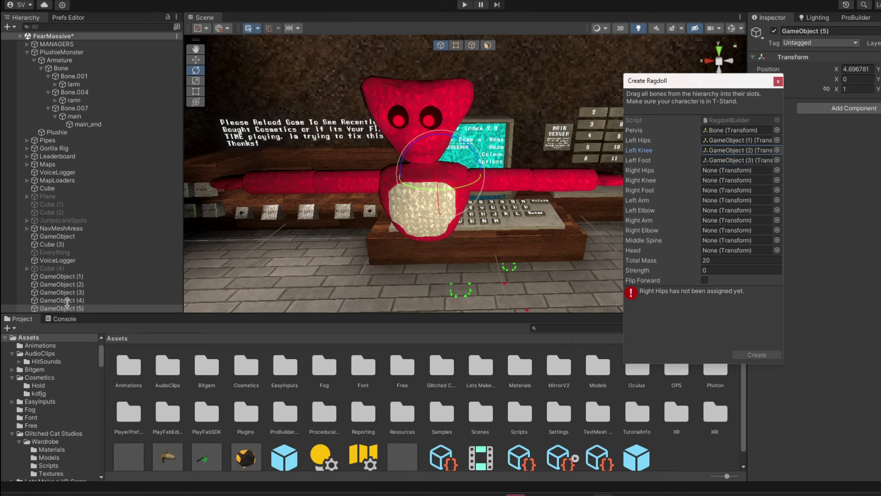
Fill the remaining ragdoll slots with GameObject (4) to (7), larm, Bone.003, rarm, Bone.006 and main, and create the ragdoll
{"action": "left_click_drag", "start_coordinate": [68, 301], "coordinate": [718, 170]}
{"action": "left_click_drag", "start_coordinate": [69, 308], "coordinate": [734, 181]}
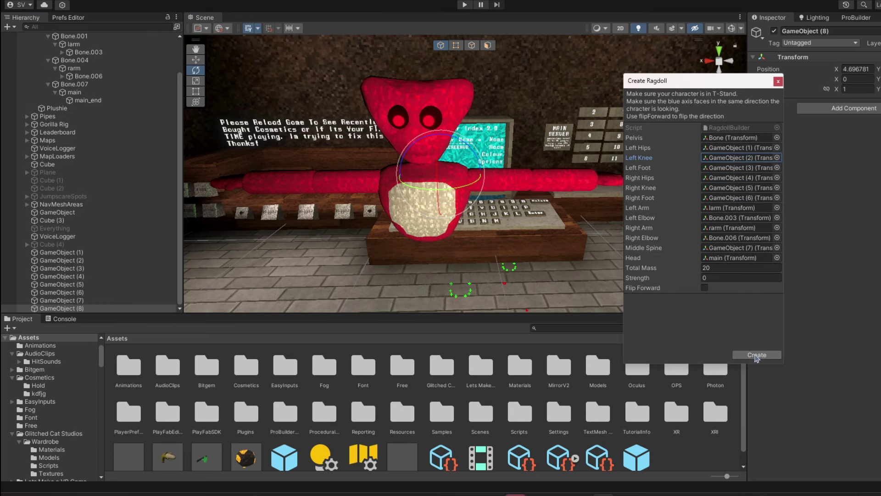
{"action": "left_click", "coordinate": [756, 355]}
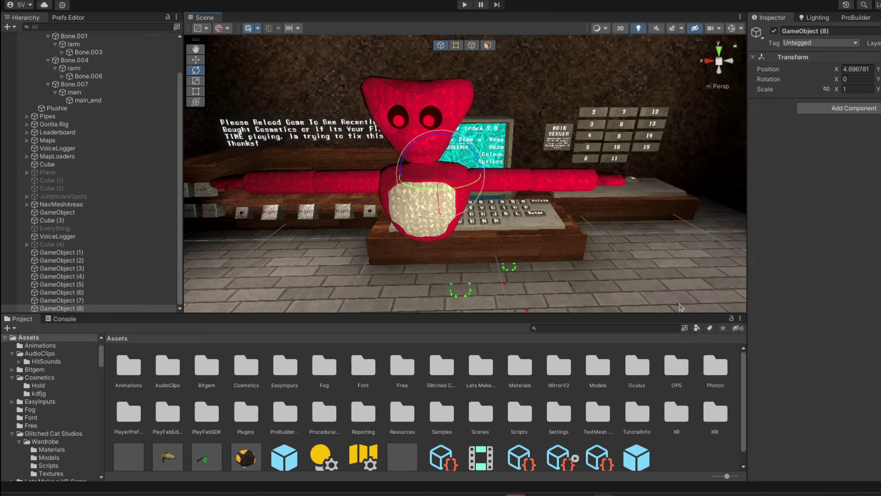
Delete the placeholder objects GameObject (1) to GameObject (8) from the scene
{"action": "left_click", "coordinate": [80, 261]}
{"action": "left_click", "coordinate": [79, 253]}
{"action": "left_click", "coordinate": [83, 269]}
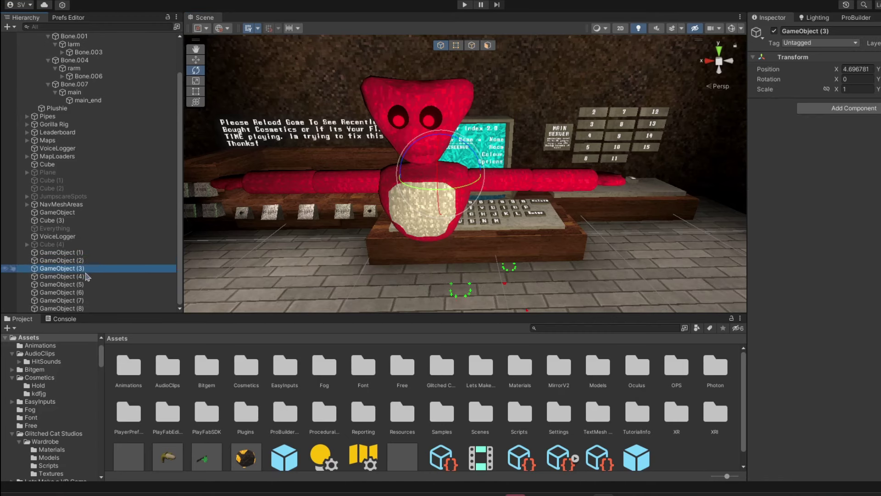
{"action": "left_click", "coordinate": [82, 262]}
{"action": "left_click", "coordinate": [80, 253]}
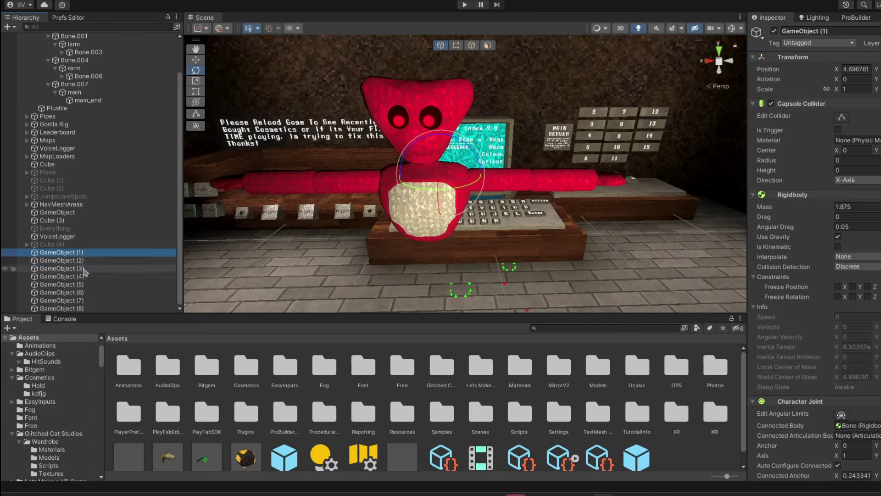
{"action": "left_click", "coordinate": [93, 309], "text": "shift"}
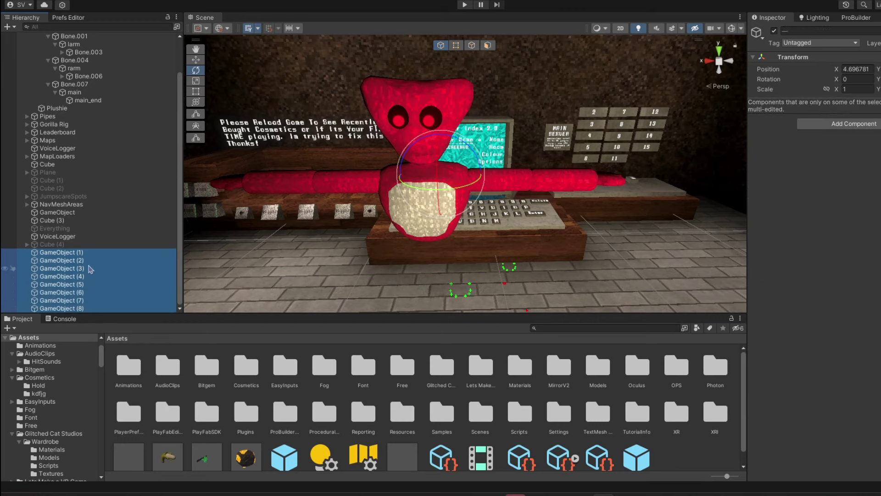
{"action": "key", "text": "Delete"}
Select the armature's root Bone and remove the two components the ragdoll wizard added to it
{"action": "left_click", "coordinate": [63, 70]}
{"action": "left_click", "coordinate": [61, 62]}
{"action": "left_click", "coordinate": [71, 78]}
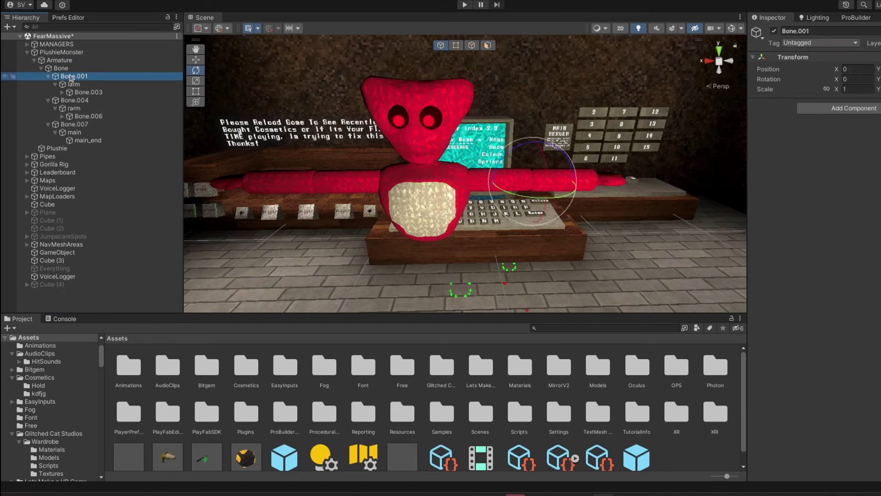
{"action": "left_click", "coordinate": [65, 68]}
{"action": "right_click", "coordinate": [815, 110]}
{"action": "left_click", "coordinate": [827, 131]}
{"action": "right_click", "coordinate": [807, 107]}
{"action": "left_click", "coordinate": [826, 127]}
Run the scene and examine how PlushieMonster's body, armature and mesh behave as a ragdoll
{"action": "right_click_drag", "start_coordinate": [517, 121], "coordinate": [518, 120]}
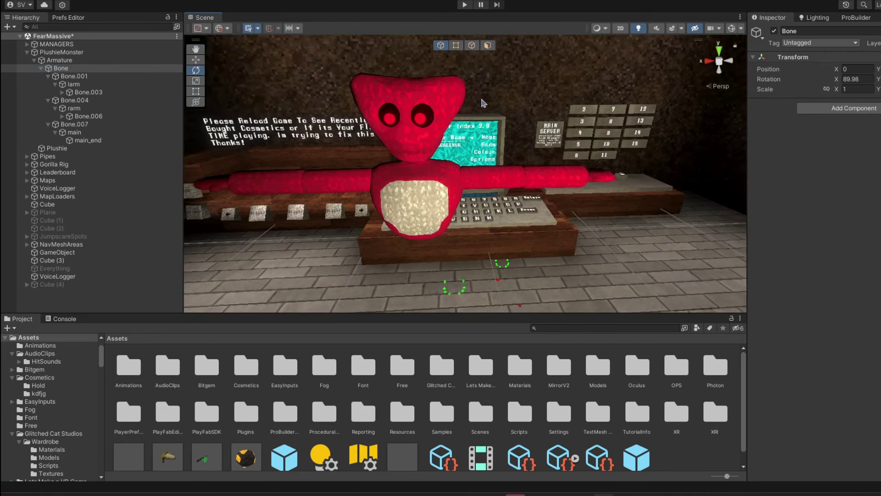
{"action": "right_click_drag", "start_coordinate": [480, 96], "coordinate": [451, 96]}
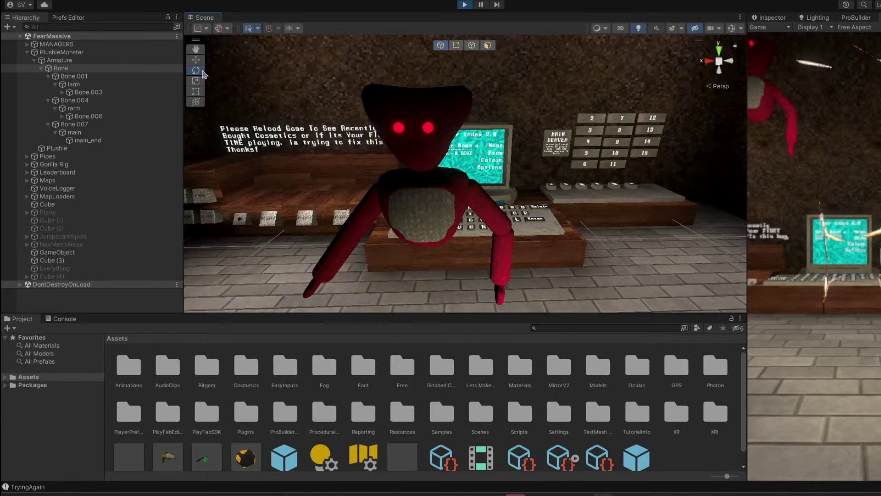
{"action": "left_click", "coordinate": [91, 61]}
{"action": "right_click_drag", "start_coordinate": [400, 137], "coordinate": [420, 145]}
{"action": "key", "text": "s"}
{"action": "key", "text": "w"}
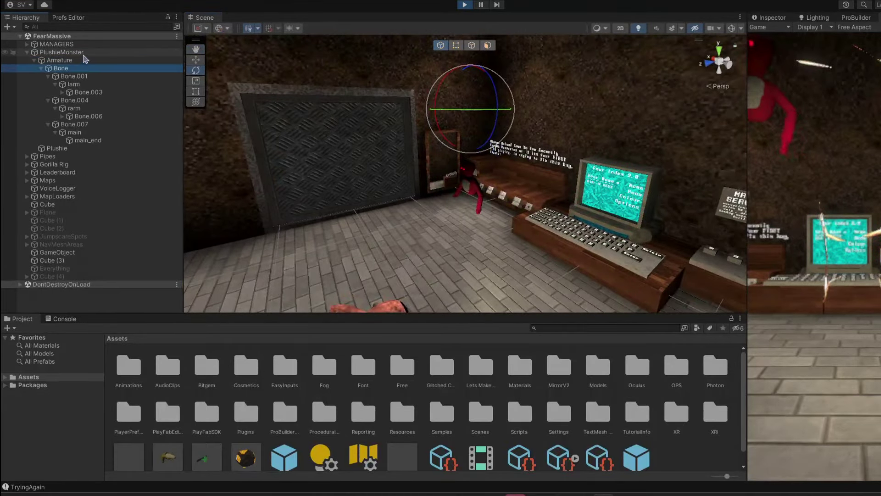
{"action": "left_click", "coordinate": [82, 52]}
{"action": "key", "text": "w"}
{"action": "right_click_drag", "start_coordinate": [370, 103], "coordinate": [373, 105]}
{"action": "left_click", "coordinate": [83, 62]}
{"action": "left_click", "coordinate": [63, 148]}
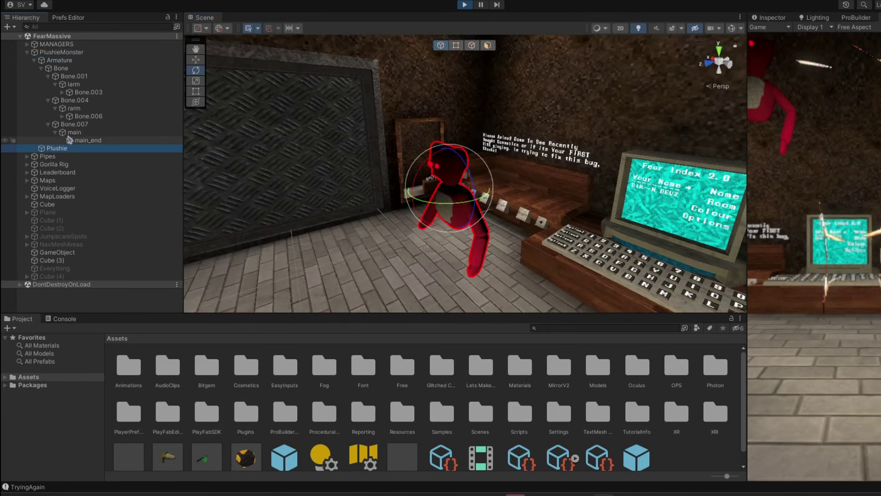
Rotate and move PlushieMonster's armature in play mode to test how its arms swing
{"action": "left_click", "coordinate": [76, 61]}
{"action": "right_click_drag", "start_coordinate": [378, 108], "coordinate": [383, 87]}
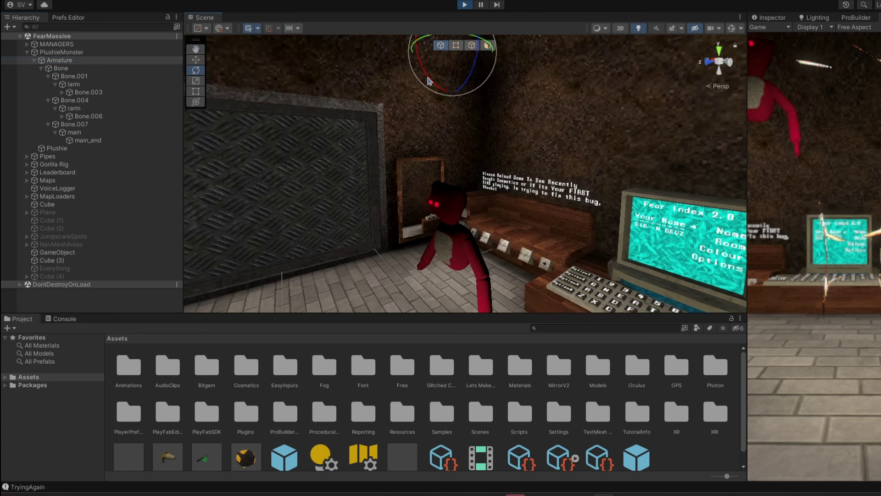
{"action": "mouse_move", "coordinate": [427, 78]}
{"action": "left_mouse_down"}
{"action": "mouse_move", "coordinate": [417, 65]}
{"action": "mouse_move", "coordinate": [427, 81]}
{"action": "left_mouse_up"}
{"action": "key", "text": "w"}
{"action": "right_click_drag", "start_coordinate": [328, 110], "coordinate": [483, 103]}
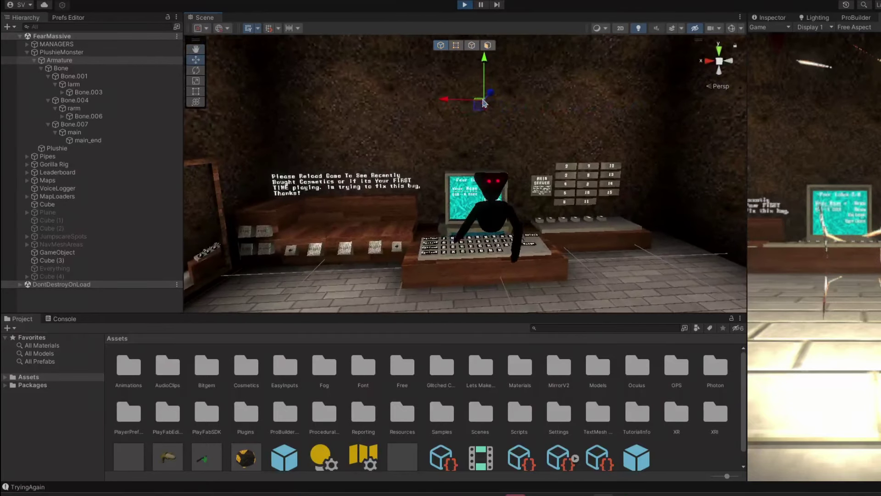
{"action": "left_click", "coordinate": [638, 28]}
{"action": "left_click", "coordinate": [104, 52]}
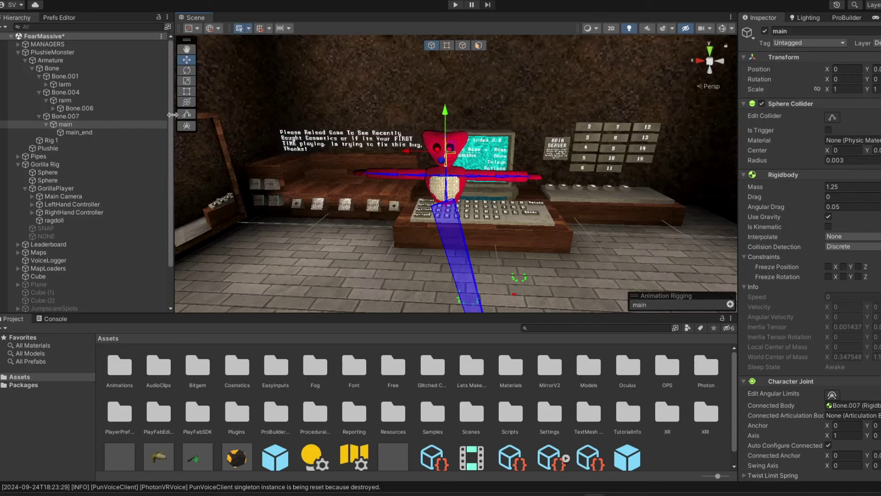
Examine the Rigidbody settings of Bone.007, Bone.004 and Bone.001
{"action": "left_click", "coordinate": [109, 116]}
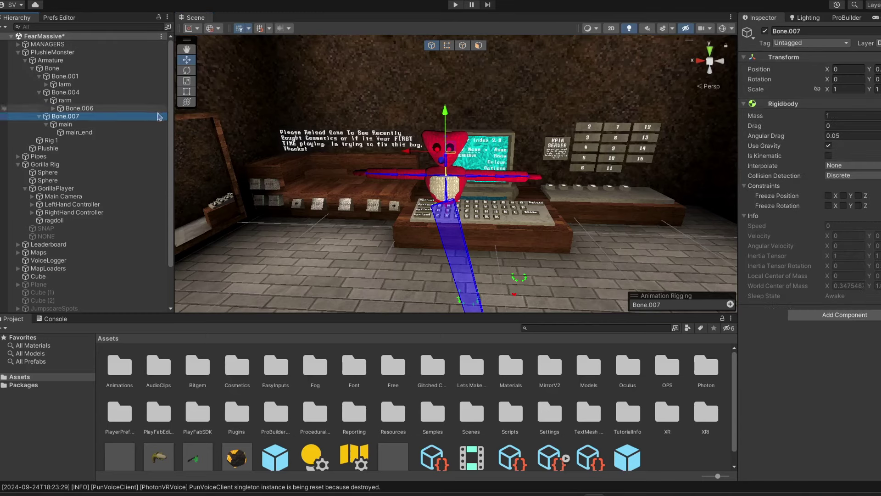
{"action": "left_click", "coordinate": [105, 93]}
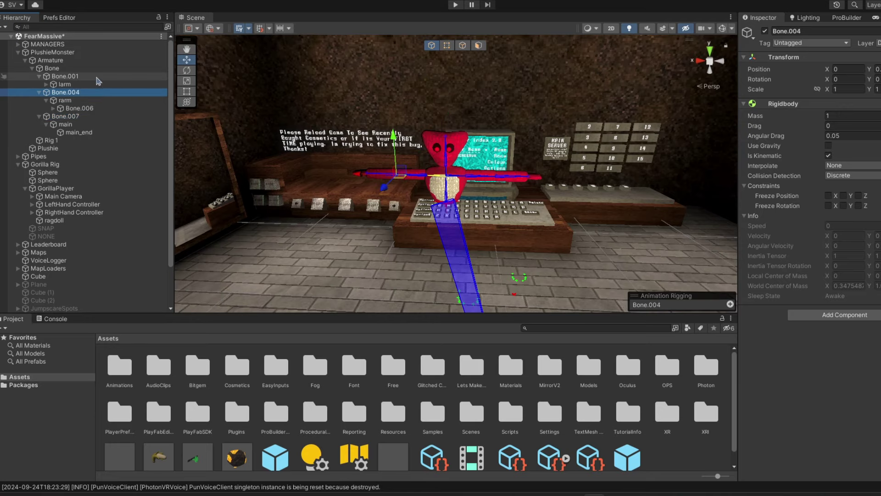
{"action": "left_click", "coordinate": [90, 77]}
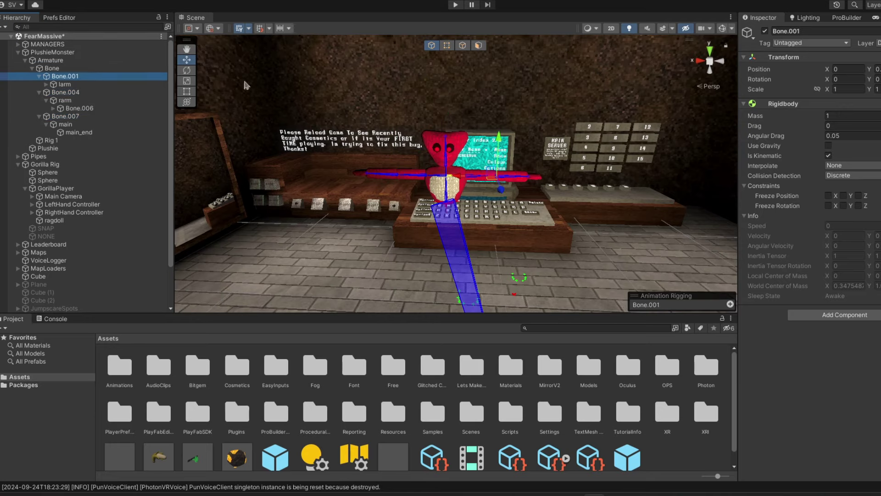
{"action": "right_click_drag", "start_coordinate": [382, 116], "coordinate": [384, 118]}
{"action": "key", "text": "w"}
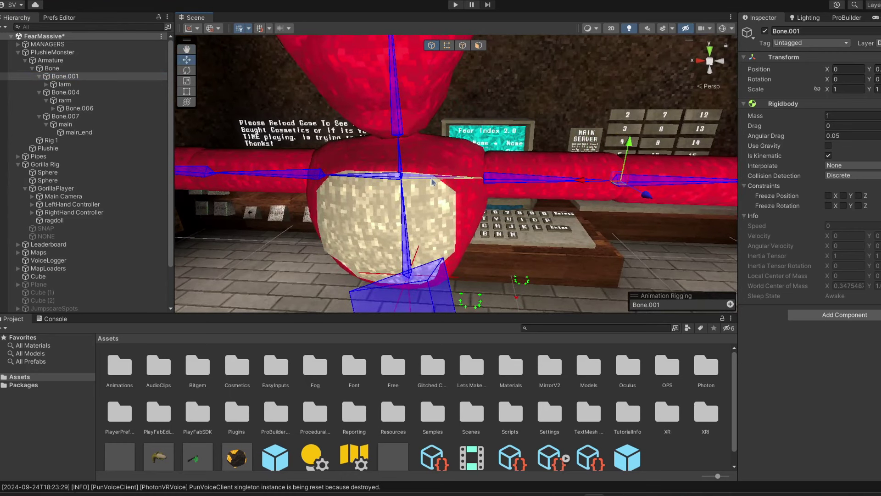
{"action": "right_click_drag", "start_coordinate": [393, 139], "coordinate": [391, 133]}
Examine larm's Character Joint and how its connected body relates to Bone.001
{"action": "left_click", "coordinate": [73, 84]}
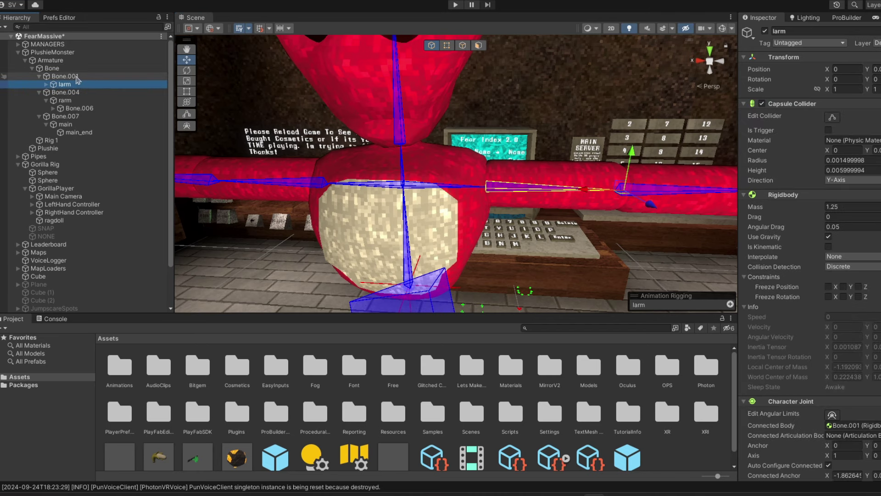
{"action": "left_click_drag", "start_coordinate": [79, 78], "coordinate": [737, 231]}
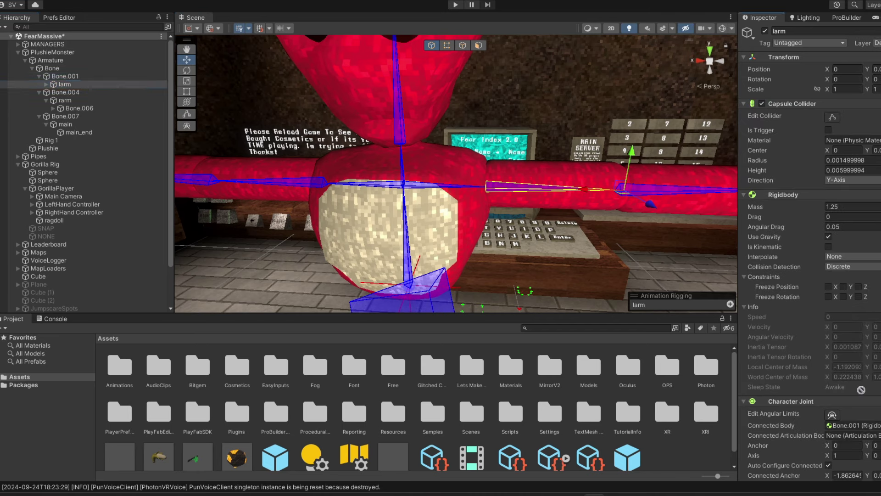
{"action": "scroll", "coordinate": [787, 476], "scroll_direction": "down", "scroll_amount": 5}
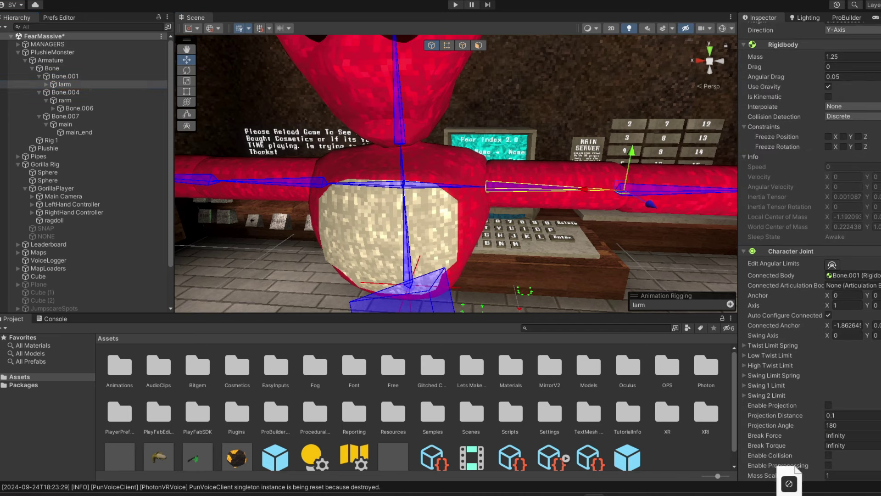
{"action": "scroll", "coordinate": [844, 290], "scroll_direction": "up", "scroll_amount": 5}
Run the scene past the Photon setup warning to watch the ragdoll, and stop it again
{"action": "right_click_drag", "start_coordinate": [543, 165], "coordinate": [546, 162]}
{"action": "left_click", "coordinate": [457, 6]}
{"action": "left_click", "coordinate": [541, 259]}
{"action": "right_click_drag", "start_coordinate": [411, 139], "coordinate": [444, 248]}
{"action": "left_click", "coordinate": [455, 6]}
{"action": "right_click_drag", "start_coordinate": [437, 202], "coordinate": [434, 113]}
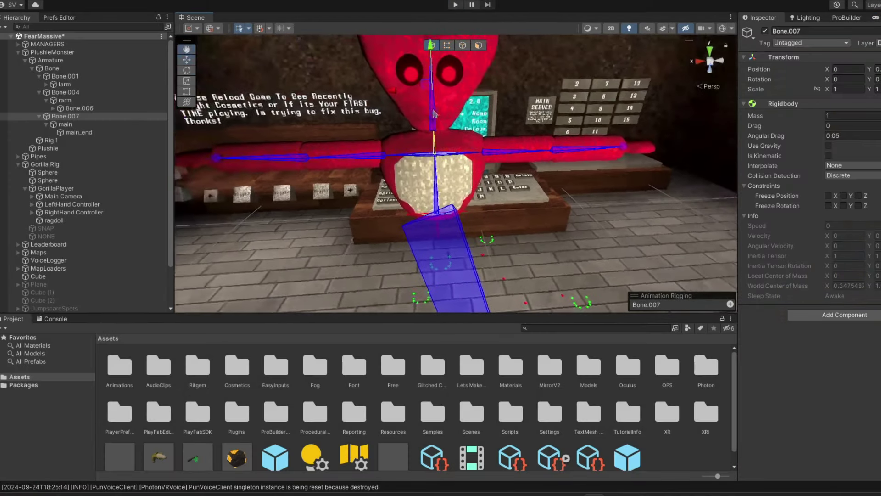
Make Bone.007's Rigidbody kinematic and run the scene again, dismissing the Photon setup warning
{"action": "left_click", "coordinate": [829, 157]}
{"action": "left_click", "coordinate": [455, 4]}
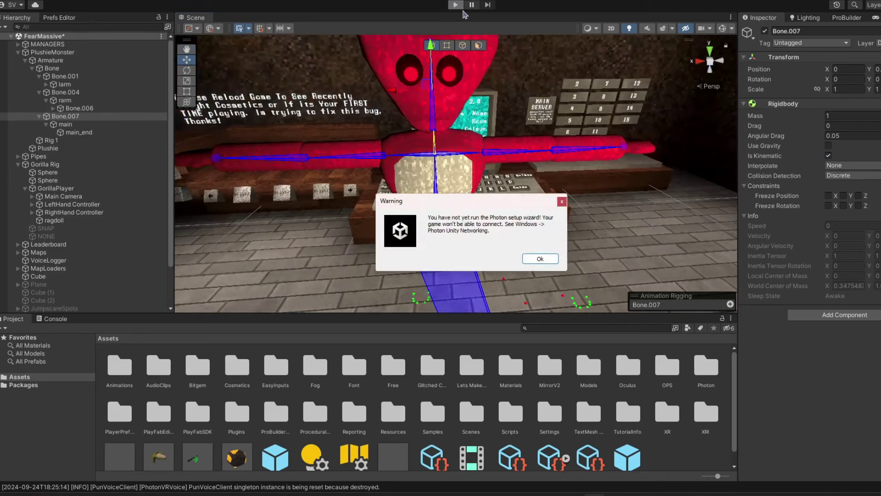
{"action": "left_click", "coordinate": [541, 258]}
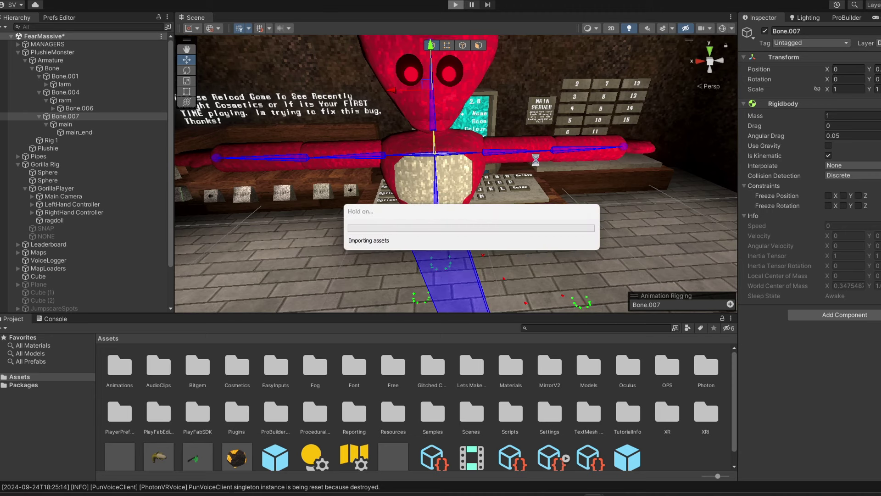
Move and rotate the armature in play mode to test how the head and arms follow
{"action": "mouse_move", "coordinate": [417, 166]}
{"action": "left_mouse_down"}
{"action": "mouse_move", "coordinate": [421, 174]}
{"action": "mouse_move", "coordinate": [436, 157]}
{"action": "mouse_move", "coordinate": [430, 164]}
{"action": "left_mouse_up"}
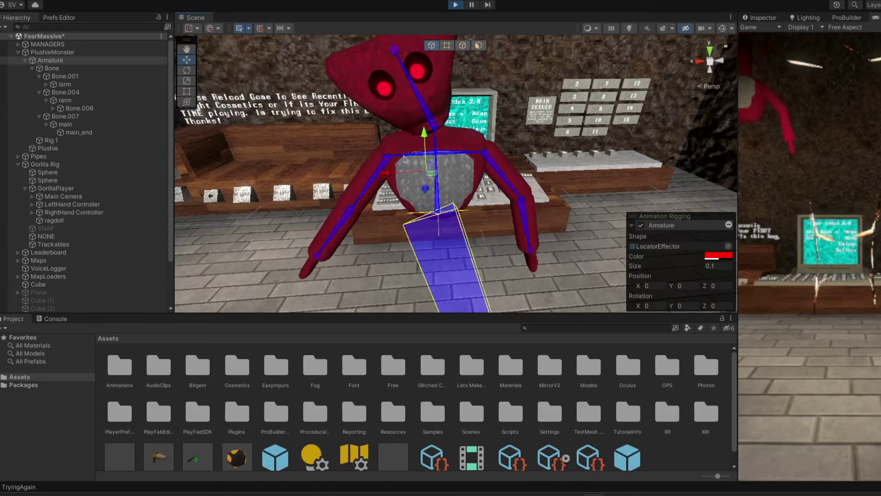
{"action": "key", "text": "e"}
{"action": "left_click_drag", "start_coordinate": [420, 115], "coordinate": [428, 142]}
{"action": "left_click_drag", "start_coordinate": [474, 173], "coordinate": [528, 175]}
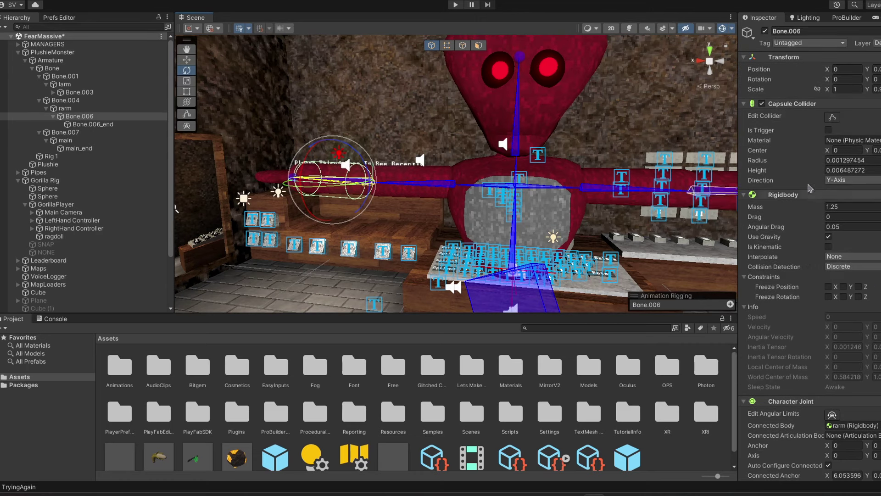
Set the low twist limit to 0 and the high twist limit to 90 on Bone.006's Character Joint
{"action": "scroll", "coordinate": [804, 219], "scroll_direction": "down", "scroll_amount": 4}
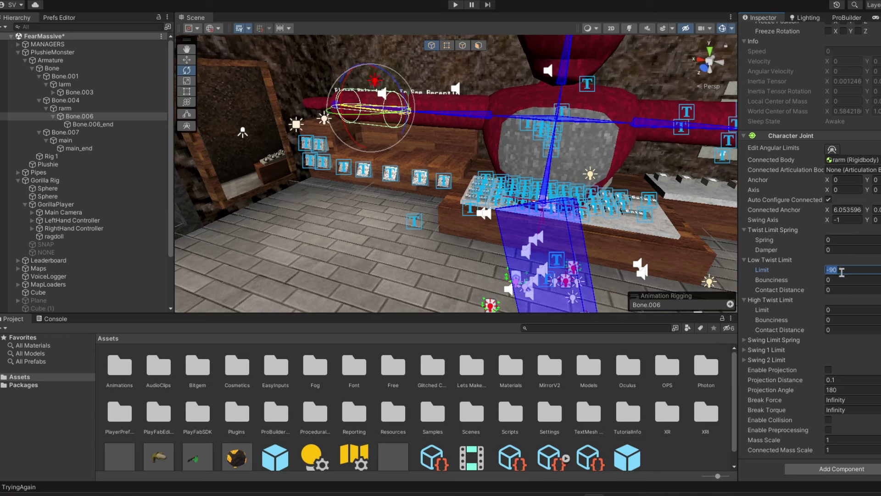
{"action": "left_click", "coordinate": [847, 310]}
{"action": "type", "text": "90"}
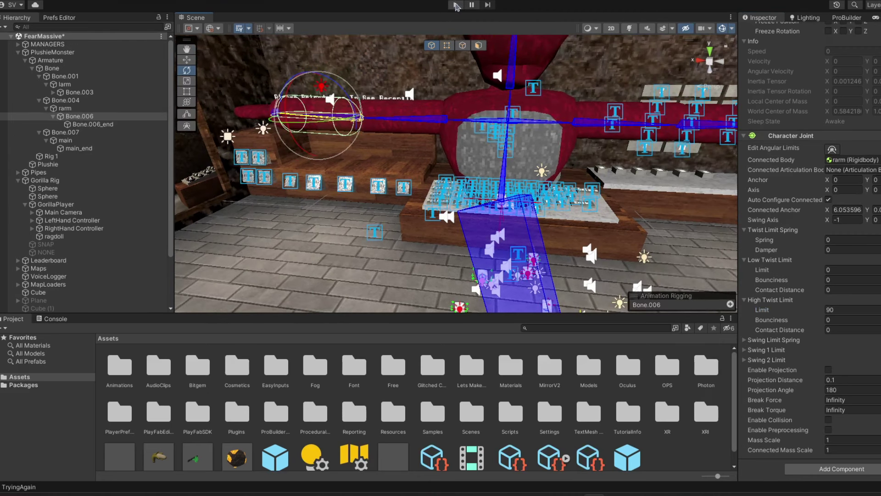
Run the scene past the Photon setup warning to watch how the ragdoll's forearm follows the new twist limits
{"action": "left_click", "coordinate": [456, 5]}
{"action": "left_click", "coordinate": [555, 259]}
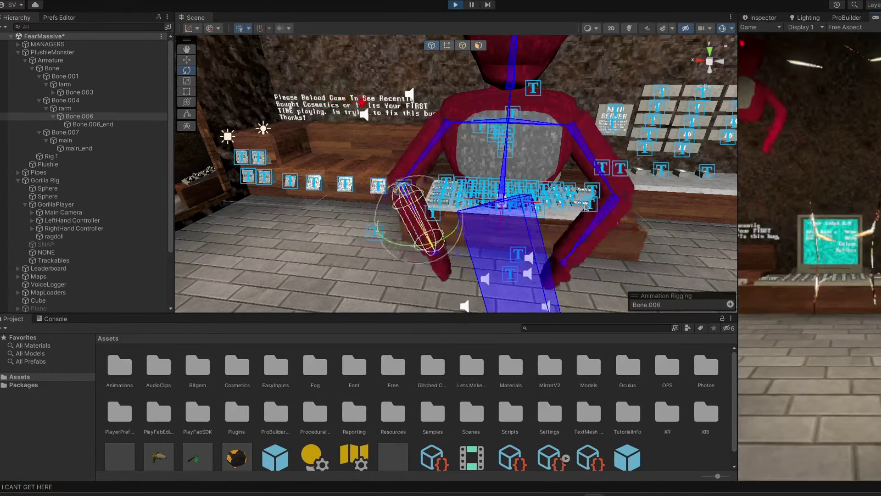
{"action": "key", "text": "s"}
{"action": "right_click_drag", "start_coordinate": [587, 206], "coordinate": [594, 164]}
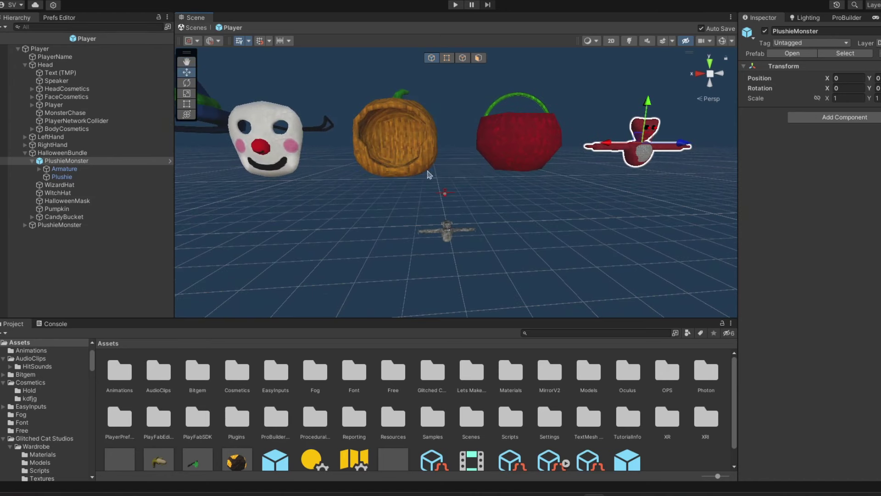
Delete the PlushieMonster inside HalloweenBundle and scale the whole bundle uniformly to 0.07
{"action": "right_click_drag", "start_coordinate": [441, 182], "coordinate": [439, 174]}
{"action": "key", "text": "Delete"}
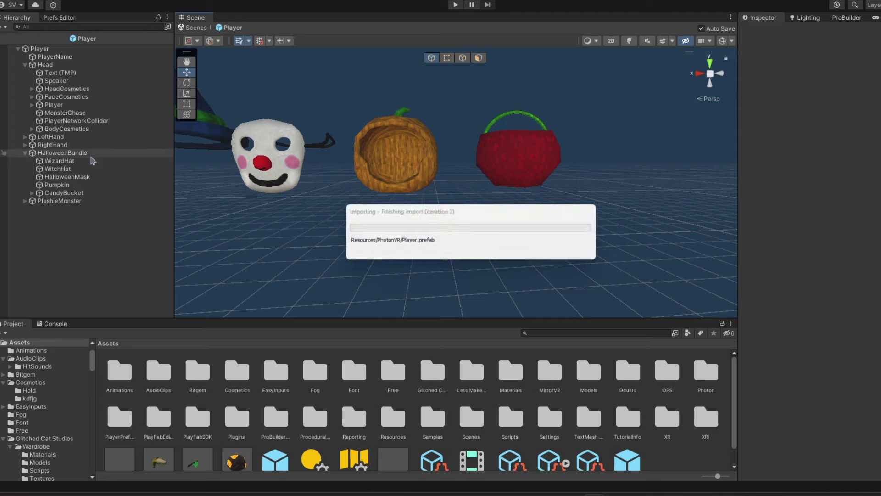
{"action": "left_click", "coordinate": [82, 154]}
{"action": "left_click", "coordinate": [187, 94]}
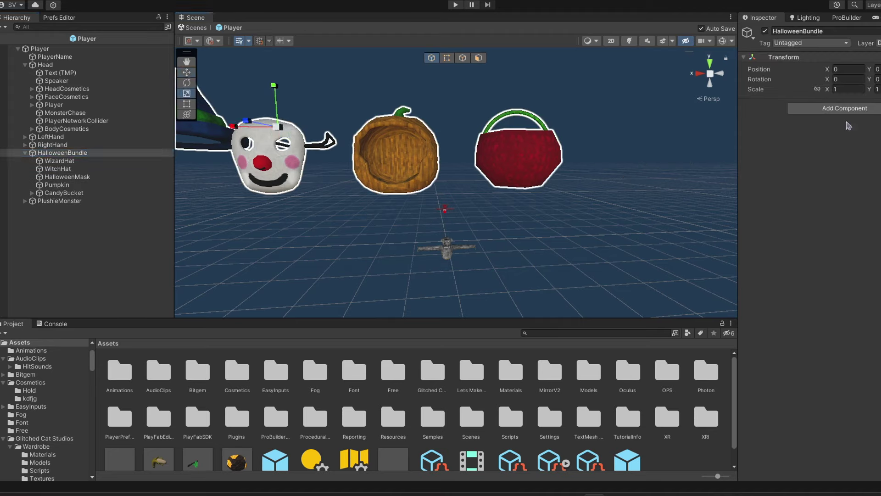
{"action": "left_click", "coordinate": [818, 90]}
{"action": "left_click_drag", "start_coordinate": [828, 90], "coordinate": [797, 100]}
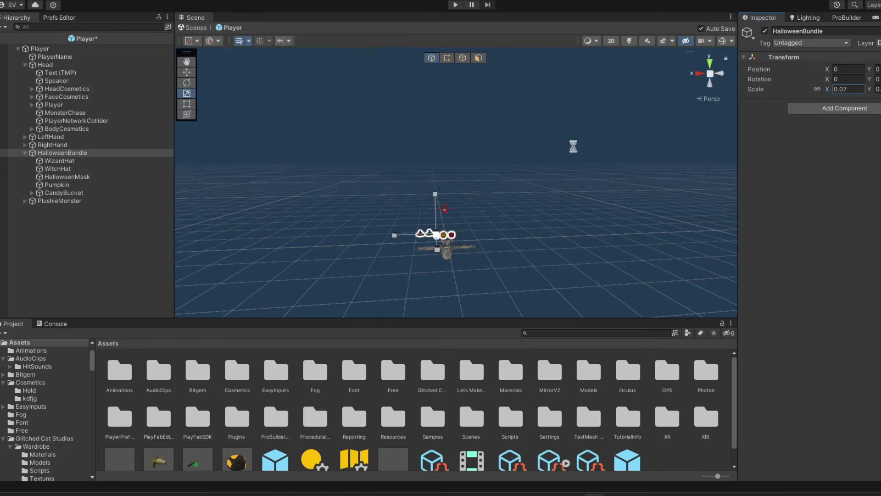
Rotate the WitchHat so that it fits straight on the gorilla player's head
{"action": "mouse_move", "coordinate": [526, 198]}
{"action": "right_mouse_down"}
{"action": "mouse_move", "coordinate": [521, 217]}
{"action": "mouse_move", "coordinate": [537, 221]}
{"action": "mouse_move", "coordinate": [517, 209]}
{"action": "right_mouse_up"}
{"action": "key", "text": "w"}
{"action": "left_click_drag", "start_coordinate": [429, 174], "coordinate": [438, 172]}
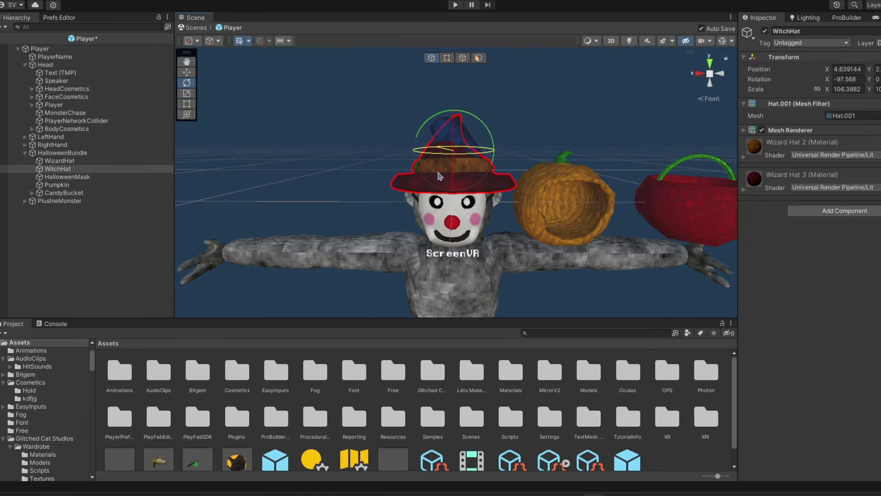
{"action": "left_click", "coordinate": [325, 198]}
{"action": "right_click_drag", "start_coordinate": [326, 199], "coordinate": [409, 196]}
{"action": "key", "text": "w"}
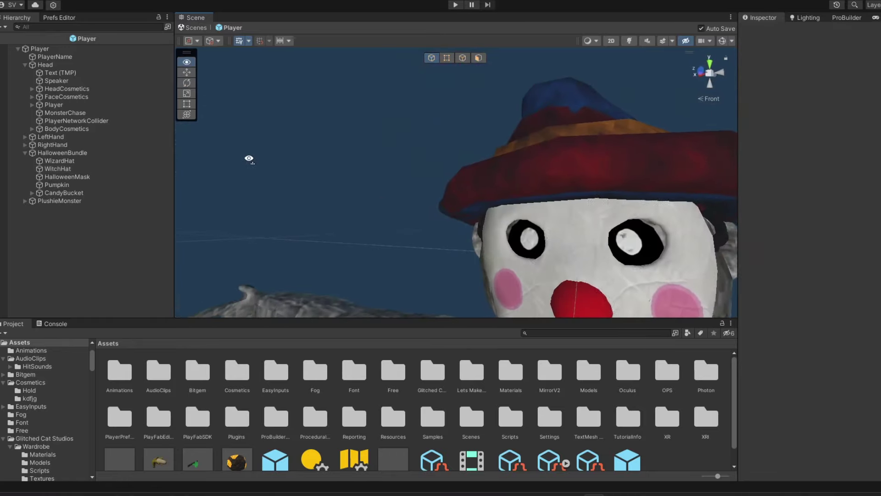
Move the Pumpkin sideways onto the gorilla player's head
{"action": "left_click", "coordinate": [557, 187]}
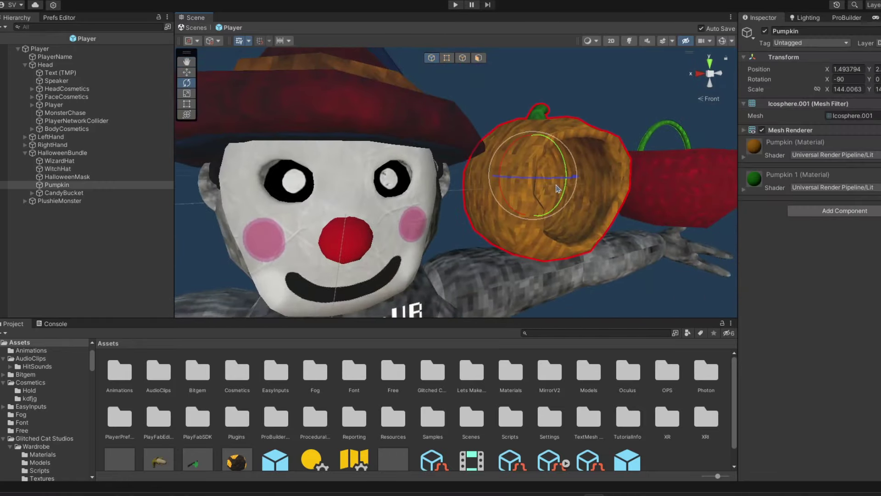
{"action": "left_click", "coordinate": [187, 73]}
{"action": "left_click_drag", "start_coordinate": [508, 178], "coordinate": [316, 181]}
{"action": "left_click_drag", "start_coordinate": [318, 218], "coordinate": [315, 219]}
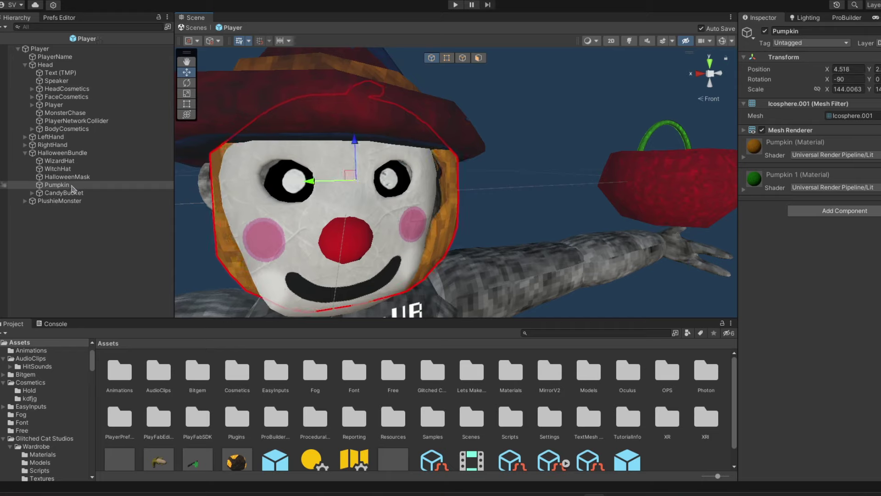
Take the Pumpkin out of HalloweenBundle to sit directly under Player and set its X position to 0
{"action": "left_click_drag", "start_coordinate": [72, 188], "coordinate": [69, 148]}
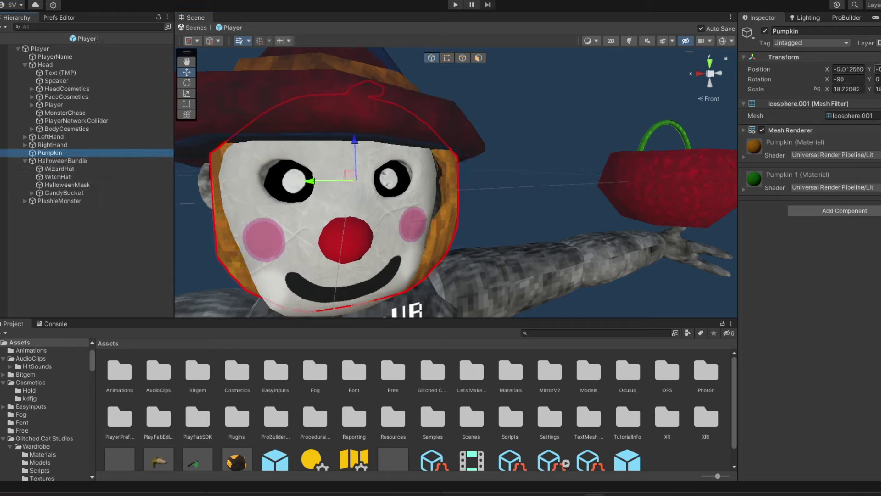
{"action": "left_click", "coordinate": [856, 71]}
{"action": "key", "text": "BackSpace"}
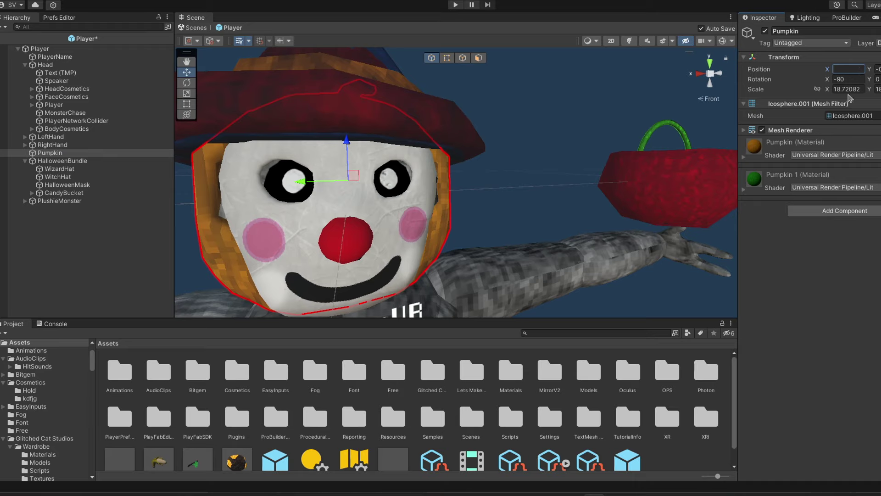
{"action": "key", "text": "BackSpace"}
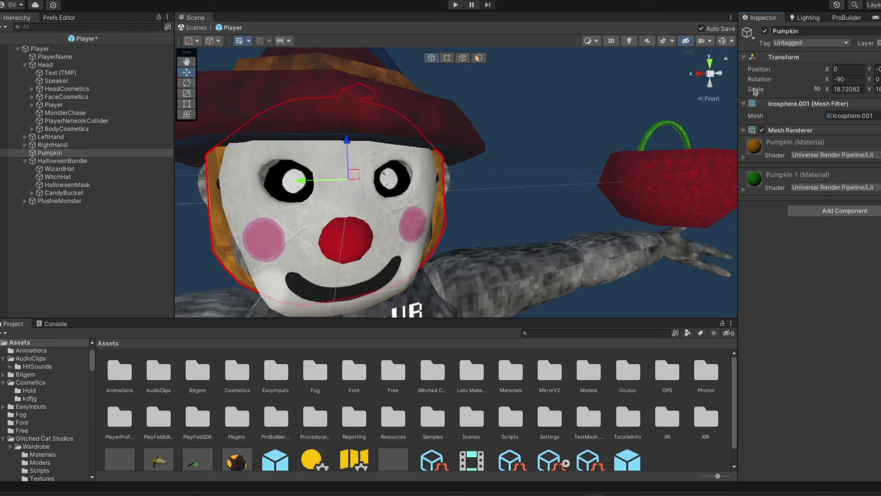
Place the Pumpkin, WizardHat, WitchHat and HalloweenMask in the player's HeadCosmetics group and deactivate them
{"action": "right_click_drag", "start_coordinate": [613, 102], "coordinate": [562, 112]}
{"action": "key", "text": "s"}
{"action": "left_click", "coordinate": [58, 170]}
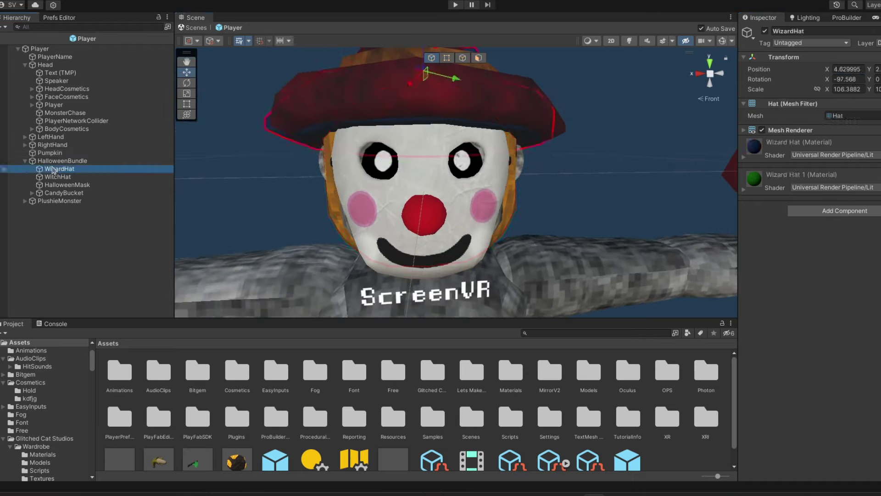
{"action": "left_click", "coordinate": [58, 161]}
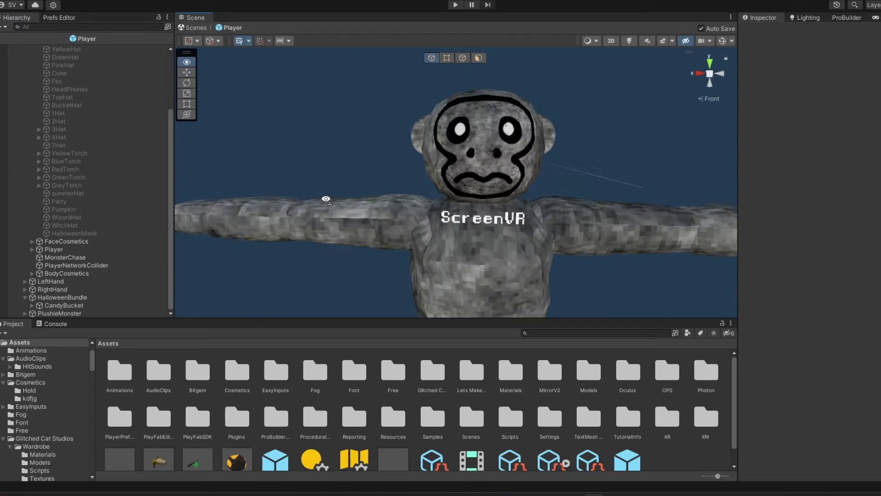
Move the PlushieMonster from above the gorilla's head down towards its body
{"action": "key", "text": "s"}
{"action": "right_click_drag", "start_coordinate": [327, 197], "coordinate": [352, 190]}
{"action": "key", "text": "w"}
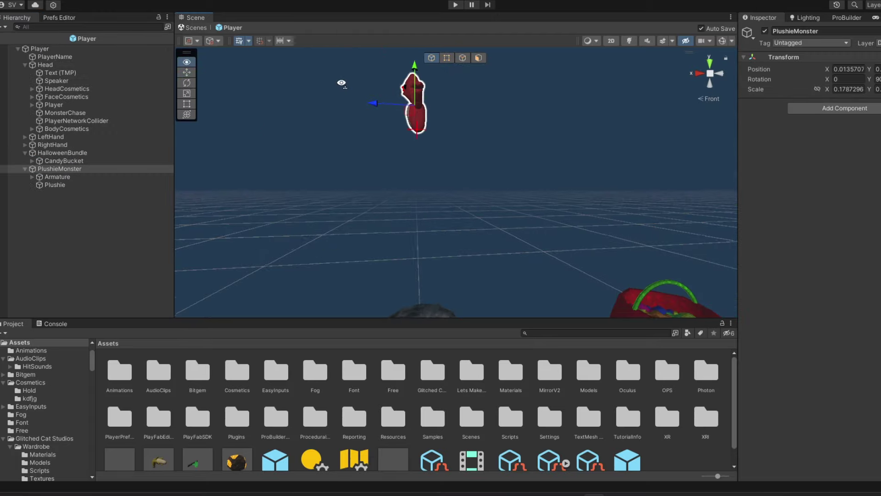
{"action": "right_click_drag", "start_coordinate": [342, 82], "coordinate": [409, 85]}
{"action": "key", "text": "a"}
{"action": "left_click_drag", "start_coordinate": [485, 93], "coordinate": [577, 281]}
{"action": "right_click_drag", "start_coordinate": [543, 223], "coordinate": [443, 159]}
{"action": "key", "text": "w"}
{"action": "left_click_drag", "start_coordinate": [354, 89], "coordinate": [441, 208]}
{"action": "right_click_drag", "start_coordinate": [495, 218], "coordinate": [299, 138]}
Adjust the scale of the PlushieMonster on the gorilla player
{"action": "key", "text": "d"}
{"action": "left_click", "coordinate": [186, 93]}
{"action": "left_click_drag", "start_coordinate": [363, 156], "coordinate": [359, 162]}
{"action": "right_click_drag", "start_coordinate": [359, 162], "coordinate": [348, 156]}
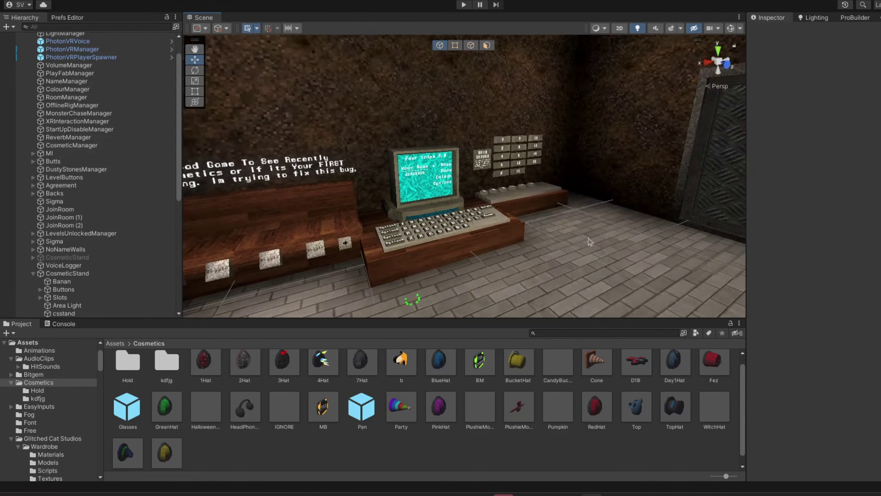
Add a WitchHat entry to the Head Cosmetics list of Banan's Check Owned Cosmetics script under CosmeticStand
{"action": "right_click_drag", "start_coordinate": [475, 257], "coordinate": [226, 197]}
{"action": "right_click_drag", "start_coordinate": [362, 196], "coordinate": [361, 181]}
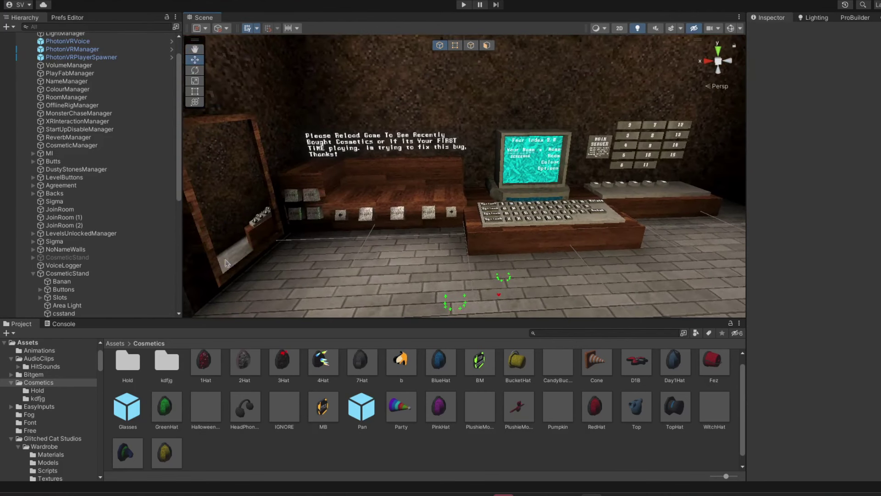
{"action": "left_click", "coordinate": [129, 281]}
{"action": "left_click", "coordinate": [766, 379]}
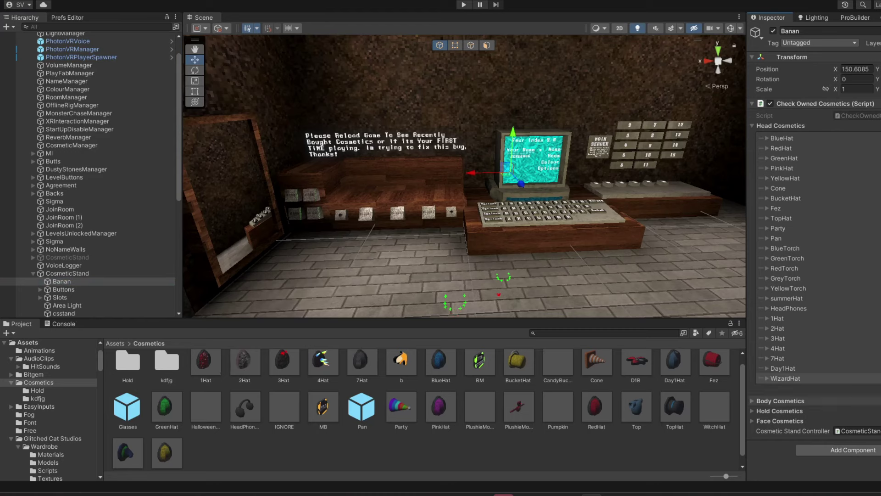
{"action": "left_click", "coordinate": [880, 388]}
{"action": "left_click", "coordinate": [768, 389]}
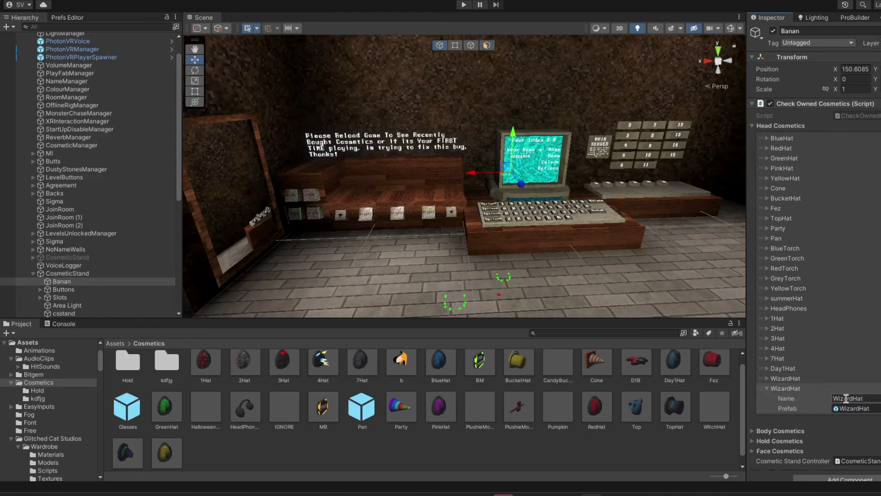
{"action": "left_click_drag", "start_coordinate": [853, 399], "coordinate": [827, 397]}
{"action": "type", "text": "W"}
{"action": "left_click", "coordinate": [767, 389]}
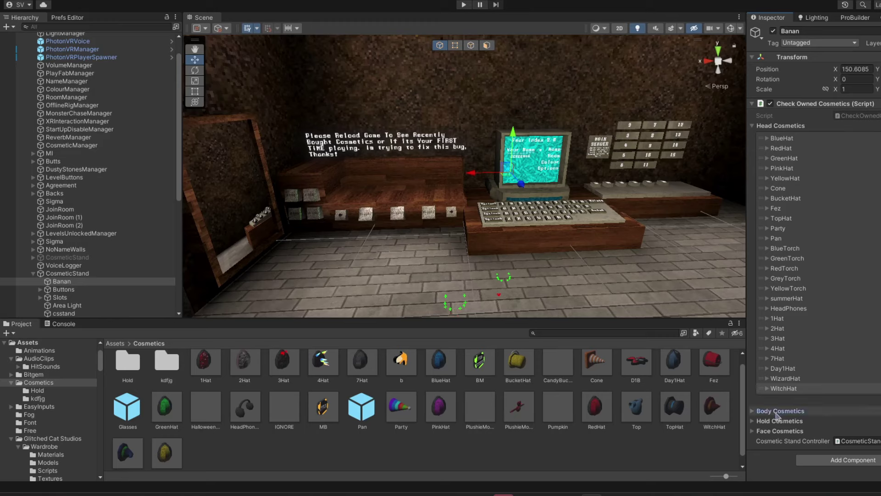
Add a HalloweenMask entry with the HalloweenMask prefab to the Face Cosmetics list, and open the Hold Cosmetics list
{"action": "left_click", "coordinate": [775, 431]}
{"action": "scroll", "coordinate": [775, 434], "scroll_direction": "down", "scroll_amount": 2}
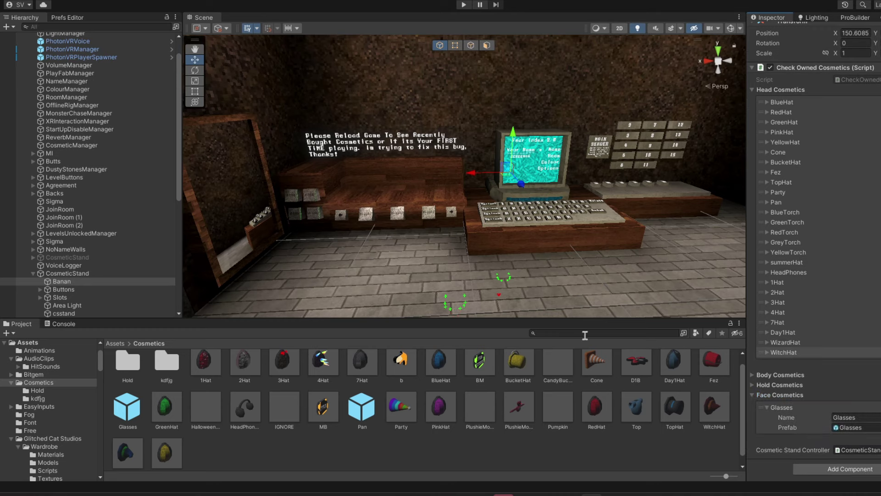
{"action": "left_click", "coordinate": [880, 438]}
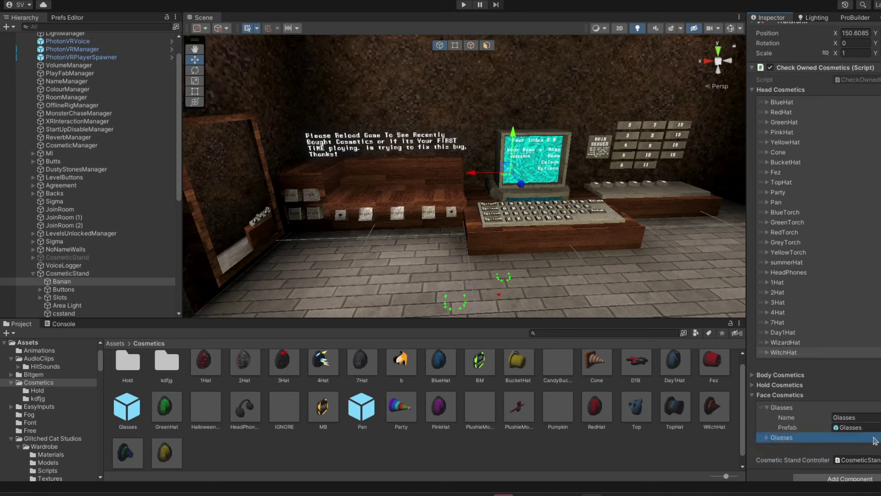
{"action": "left_click", "coordinate": [875, 439]}
{"action": "left_click", "coordinate": [872, 448]}
{"action": "type", "text": "HalloweenMask"}
{"action": "left_click_drag", "start_coordinate": [218, 415], "coordinate": [860, 459]}
{"action": "left_click", "coordinate": [880, 468]}
{"action": "scroll", "coordinate": [809, 475], "scroll_direction": "down", "scroll_amount": 3}
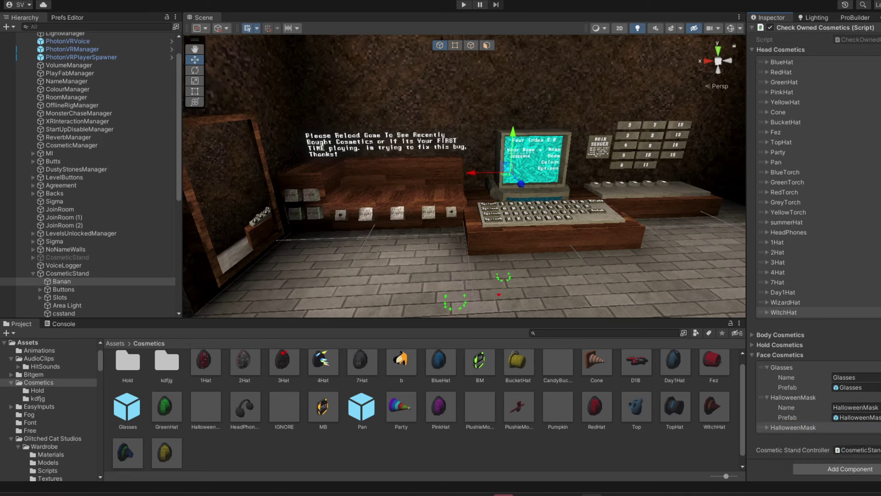
{"action": "left_click", "coordinate": [880, 438]}
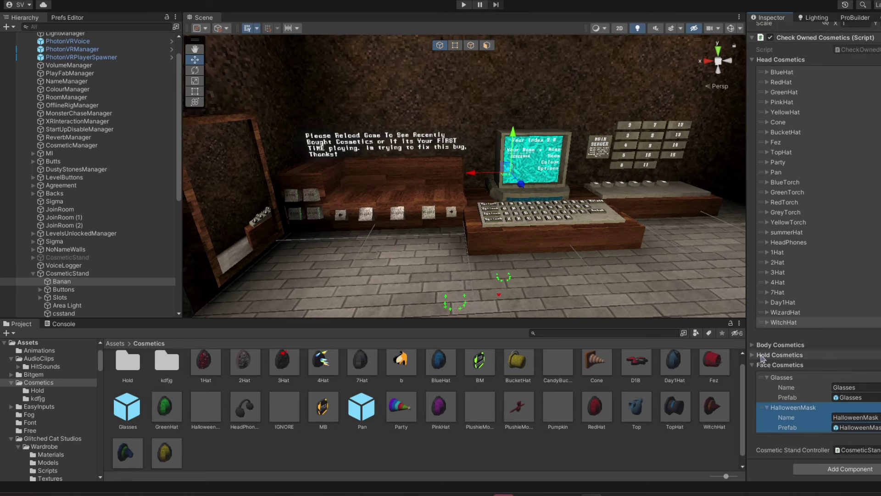
{"action": "left_click", "coordinate": [759, 359]}
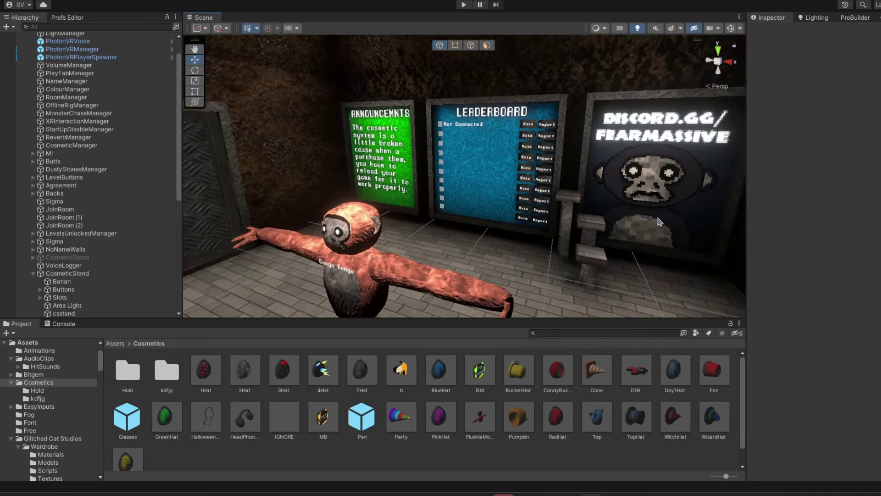
Duplicate the announcements board's HatGreen material and set the copy's base map colour to orange
{"action": "right_click_drag", "start_coordinate": [642, 220], "coordinate": [186, 196]}
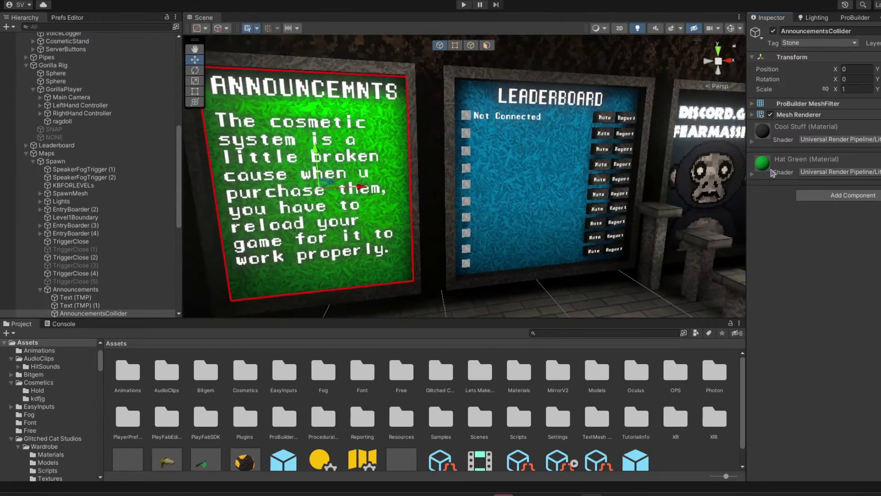
{"action": "left_click", "coordinate": [787, 163]}
{"action": "right_click", "coordinate": [788, 162]}
{"action": "left_click", "coordinate": [821, 194]}
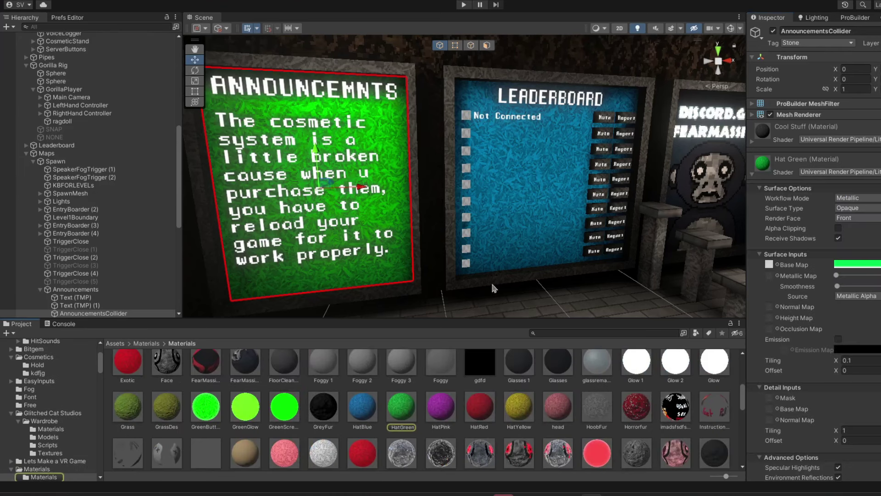
{"action": "left_click", "coordinate": [400, 407]}
{"action": "key", "text": "ctrl+d"}
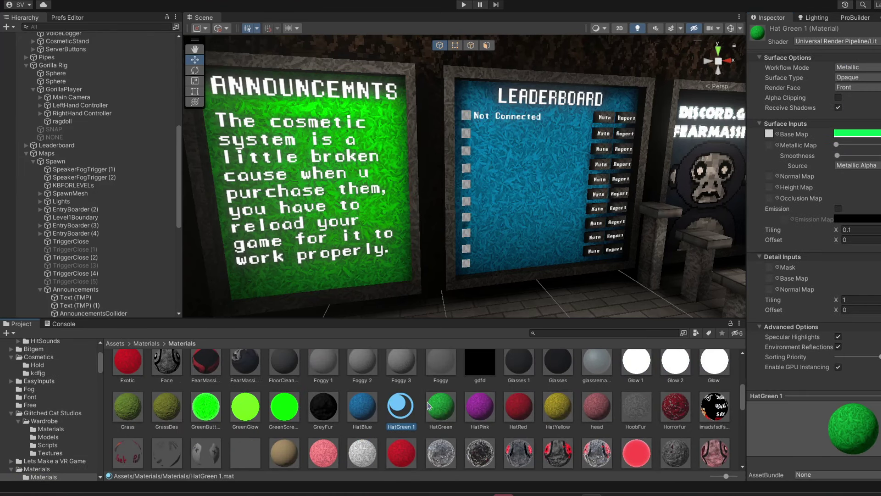
{"action": "left_click", "coordinate": [865, 133]}
{"action": "left_click", "coordinate": [880, 183]}
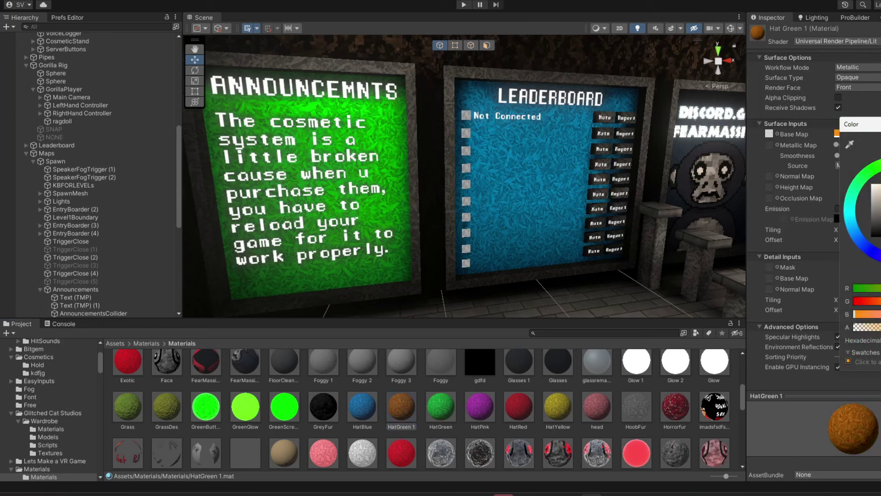
Rename the orange material NoticBoard and apply it to the announcements board
{"action": "left_click", "coordinate": [407, 416]}
{"action": "key", "text": "F2"}
{"action": "type", "text": "NoticBoard"}
{"action": "key", "text": "Return"}
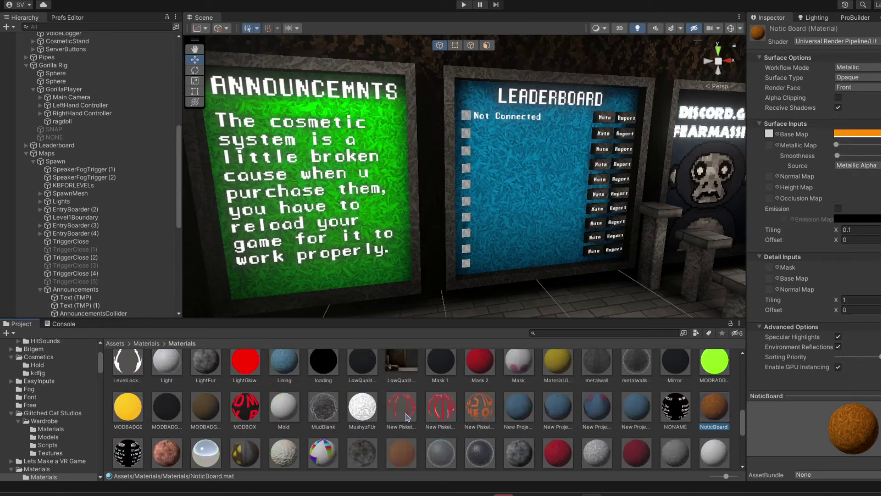
{"action": "left_click_drag", "start_coordinate": [714, 413], "coordinate": [388, 218]}
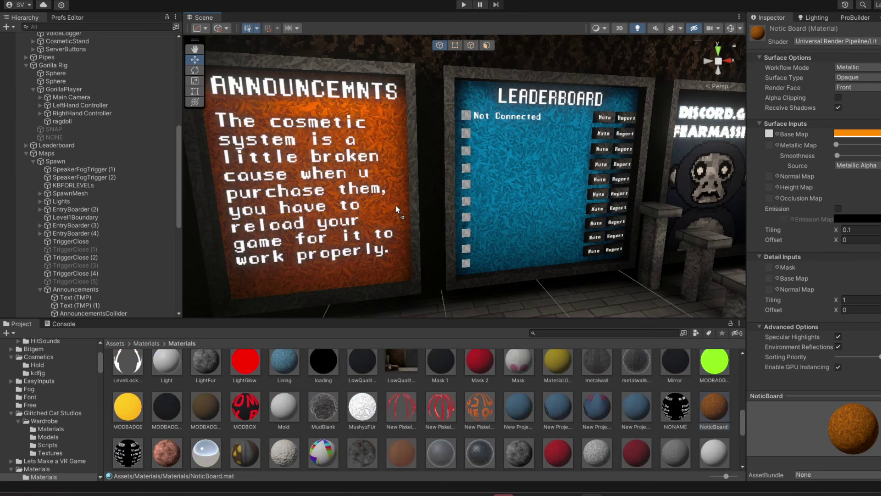
{"action": "right_click_drag", "start_coordinate": [462, 212], "coordinate": [448, 204]}
Duplicate the NoticBoard material under the name Leaerboar and give it a red base map colour
{"action": "left_click", "coordinate": [711, 419]}
{"action": "key", "text": "ctrl+d"}
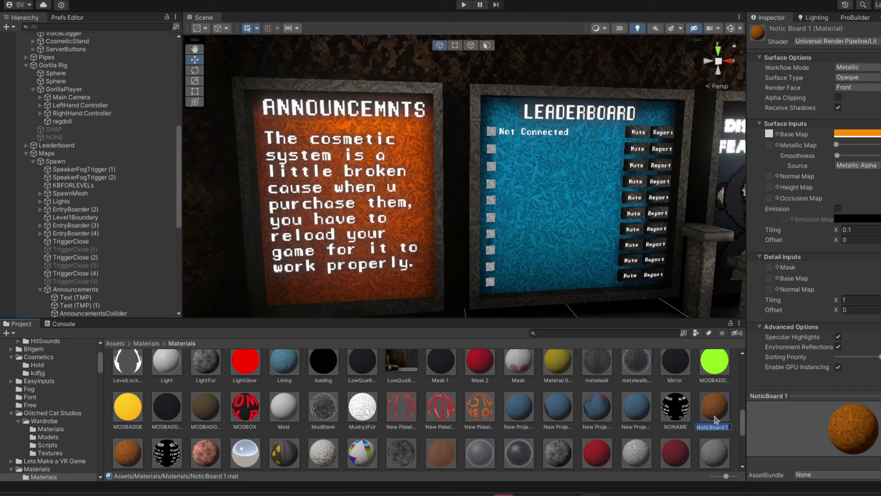
{"action": "type", "text": "Lea"}
{"action": "type", "text": "erboar"}
{"action": "key", "text": "Return"}
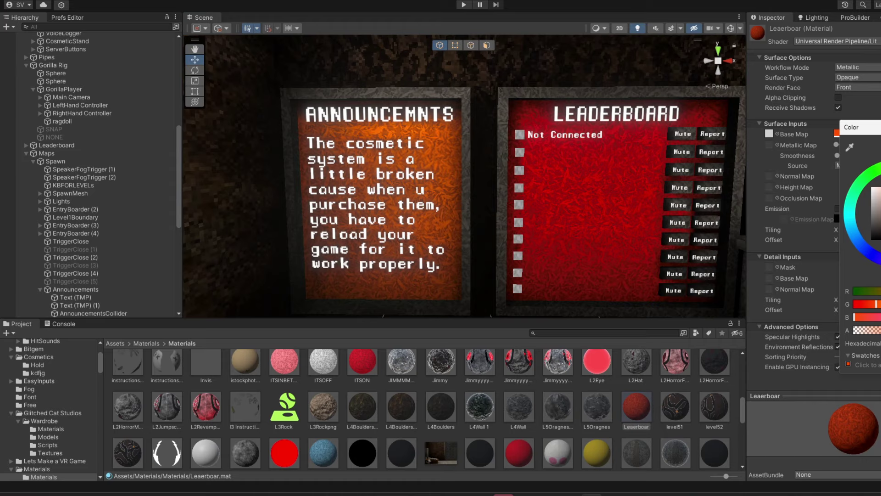
{"action": "left_click_drag", "start_coordinate": [877, 304], "coordinate": [872, 304]}
Set the emission colour of the Computer Screen material on the spawn computer's monitor to orange
{"action": "key", "text": "s"}
{"action": "right_click_drag", "start_coordinate": [616, 189], "coordinate": [591, 246]}
{"action": "left_click", "coordinate": [473, 235]}
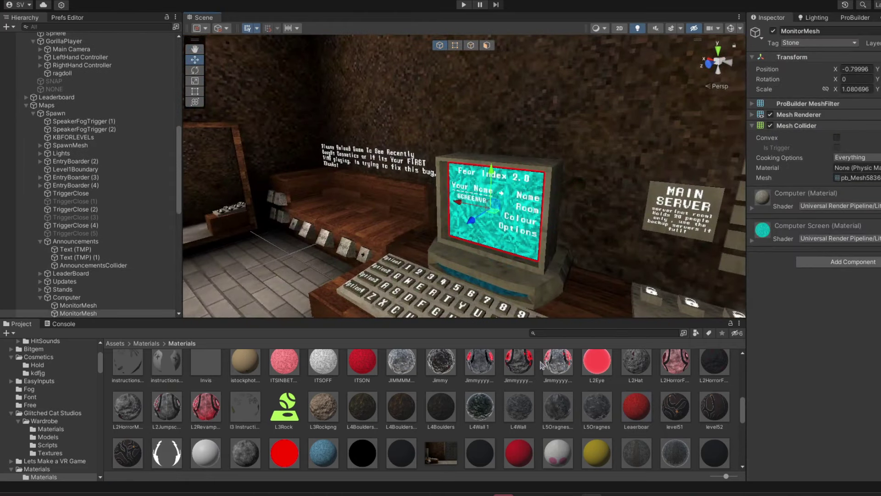
{"action": "left_click", "coordinate": [790, 234]}
{"action": "left_click", "coordinate": [850, 415]}
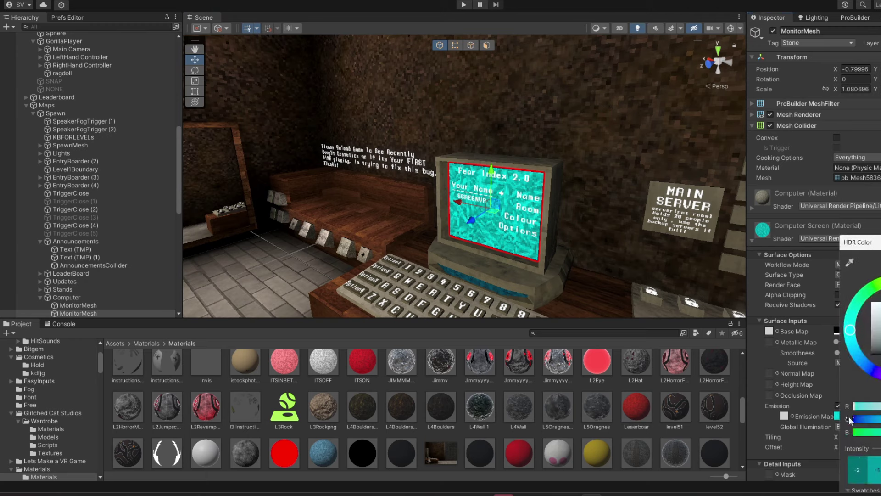
{"action": "left_click_drag", "start_coordinate": [880, 332], "coordinate": [880, 305]}
Change the base map colour of the Lining material on L2's LevelMesh
{"action": "right_click_drag", "start_coordinate": [623, 249], "coordinate": [572, 269]}
{"action": "key", "text": "s"}
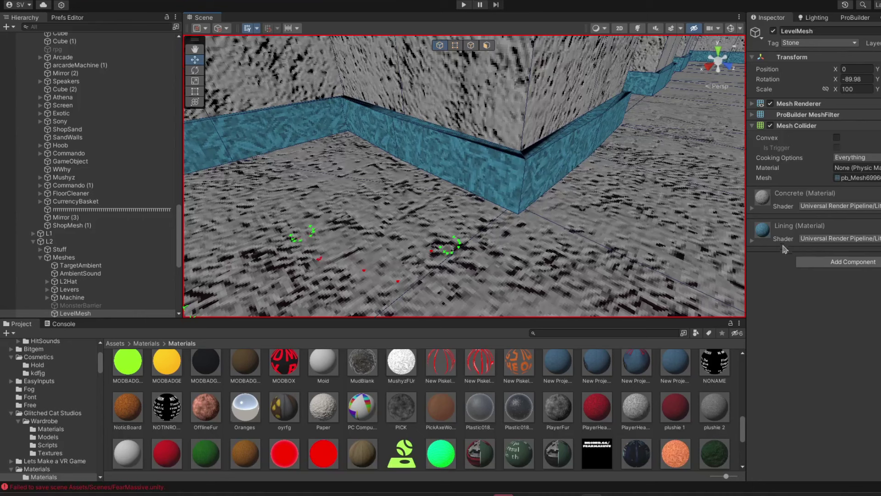
{"action": "left_click", "coordinate": [781, 245]}
{"action": "left_click", "coordinate": [858, 331]}
{"action": "left_click_drag", "start_coordinate": [854, 326], "coordinate": [880, 283]}
Set the base map colour of the Grass Des material on L3's moving platform Cube.007 to dark red
{"action": "right_click_drag", "start_coordinate": [592, 205], "coordinate": [473, 190]}
{"action": "left_click", "coordinate": [474, 191]}
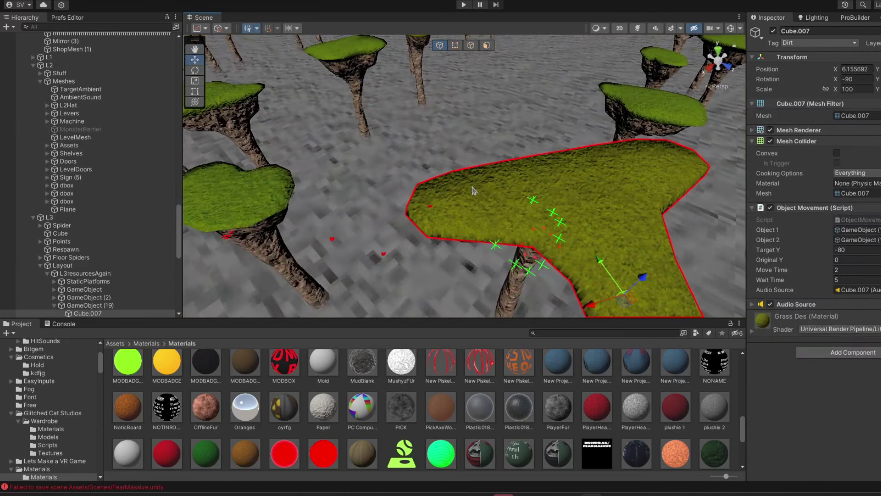
{"action": "left_click", "coordinate": [778, 335]}
{"action": "left_click", "coordinate": [865, 419]}
{"action": "left_click", "coordinate": [880, 320]}
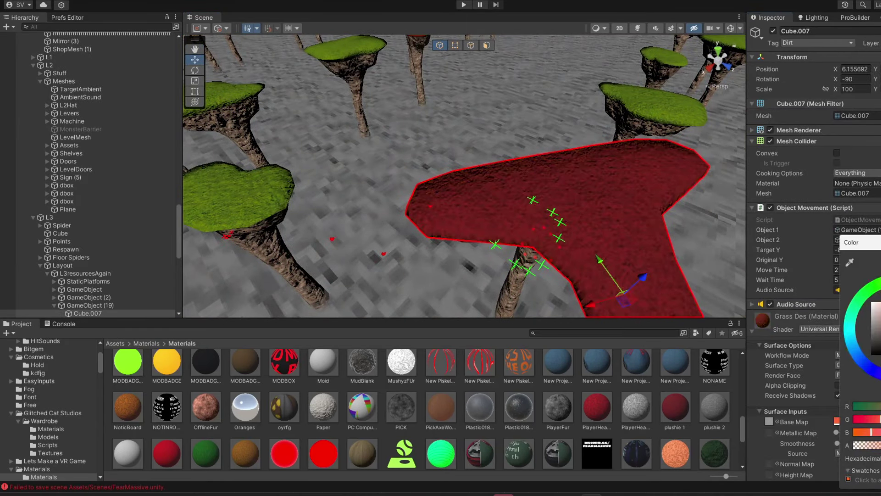
{"action": "left_click_drag", "start_coordinate": [880, 312], "coordinate": [880, 308]}
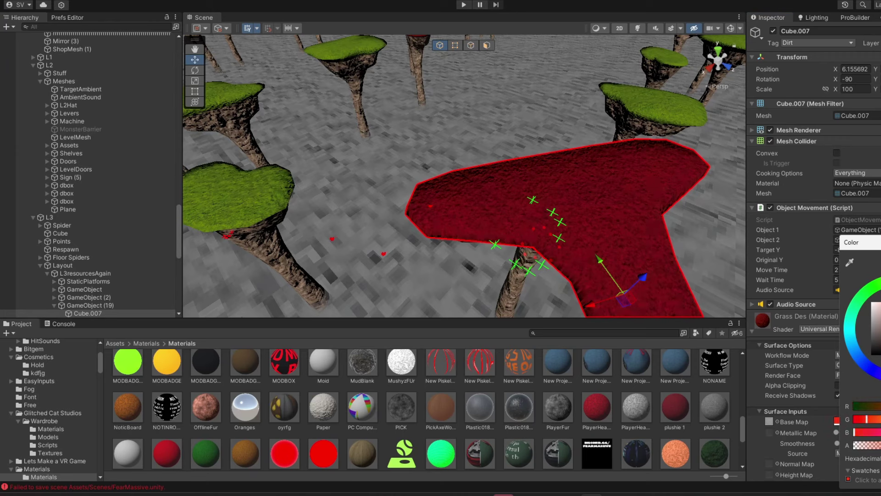
Set the base map colour of the Grass material on L3's static platform Cube.002 to orange
{"action": "left_click", "coordinate": [239, 204]}
{"action": "left_click", "coordinate": [762, 220]}
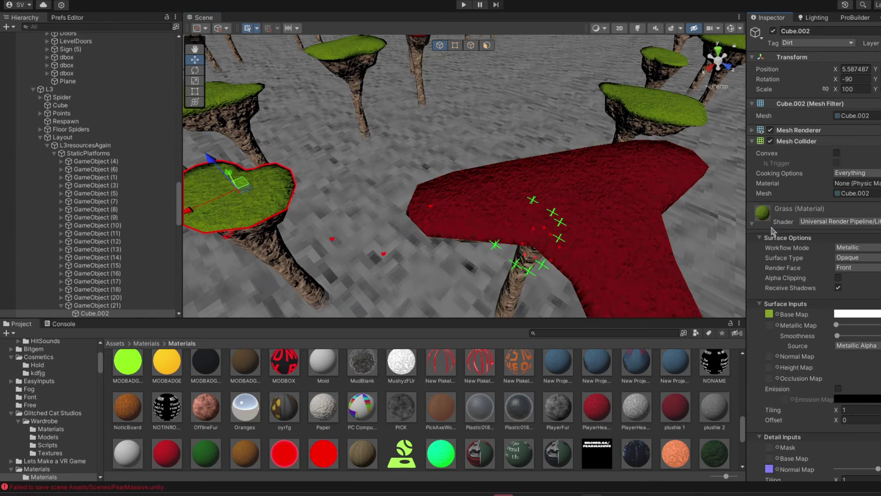
{"action": "left_click", "coordinate": [858, 314]}
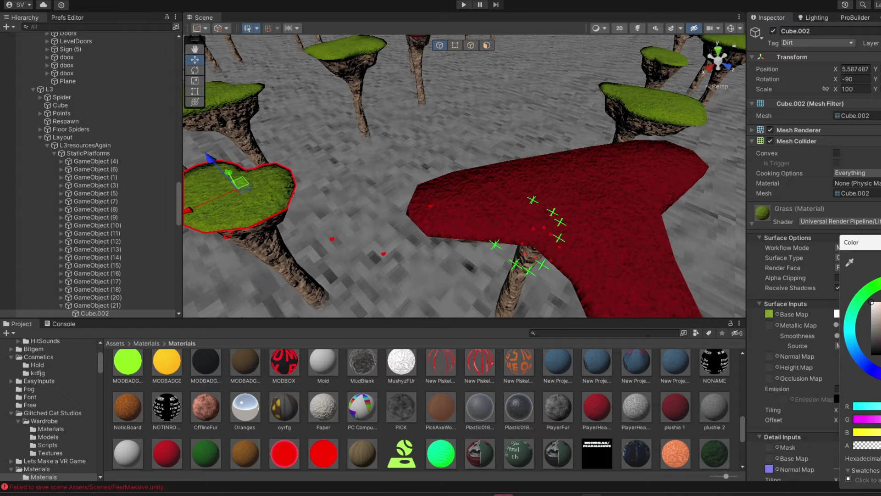
{"action": "left_click", "coordinate": [880, 303]}
{"action": "right_click_drag", "start_coordinate": [572, 186], "coordinate": [710, 212]}
{"action": "key", "text": "w"}
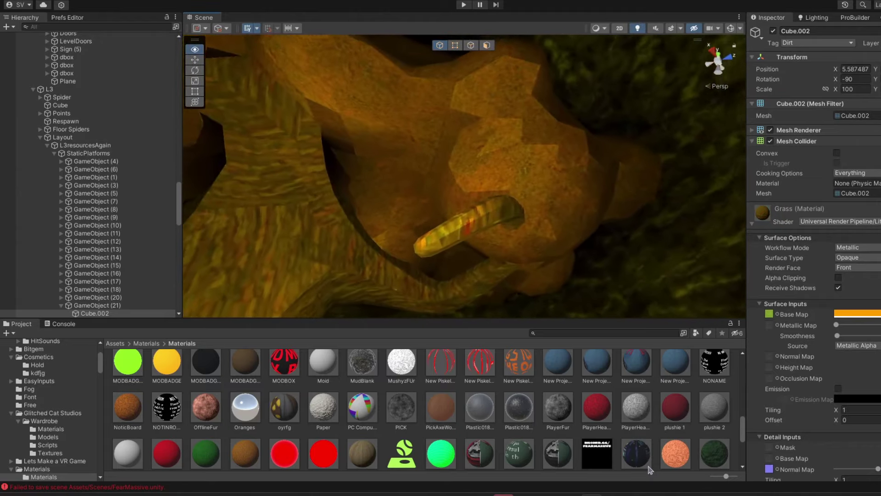
Tint the base map of the Greyboxing material on L7's Map mesh light orange, and deselect the mesh
{"action": "right_click_drag", "start_coordinate": [648, 470], "coordinate": [514, 102]}
{"action": "key", "text": "w"}
{"action": "right_click_drag", "start_coordinate": [516, 187], "coordinate": [628, 140]}
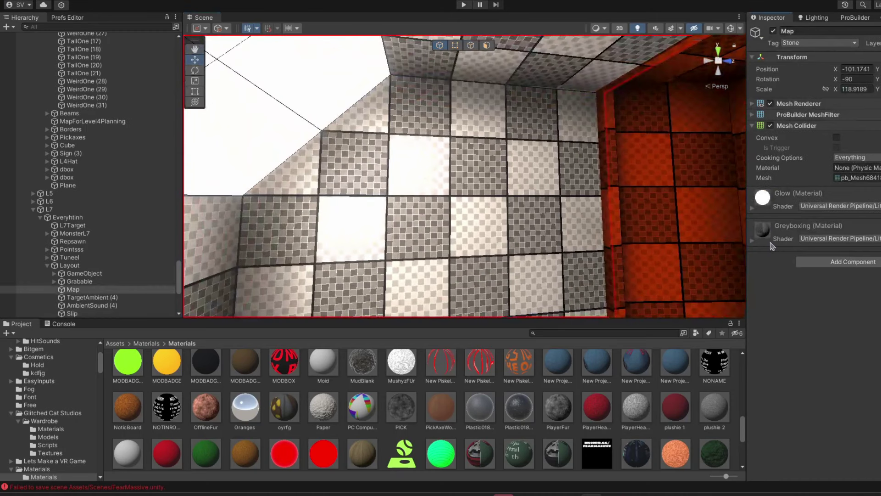
{"action": "left_click", "coordinate": [753, 241]}
{"action": "right_click_drag", "start_coordinate": [728, 246], "coordinate": [747, 262]}
{"action": "left_click", "coordinate": [843, 330]}
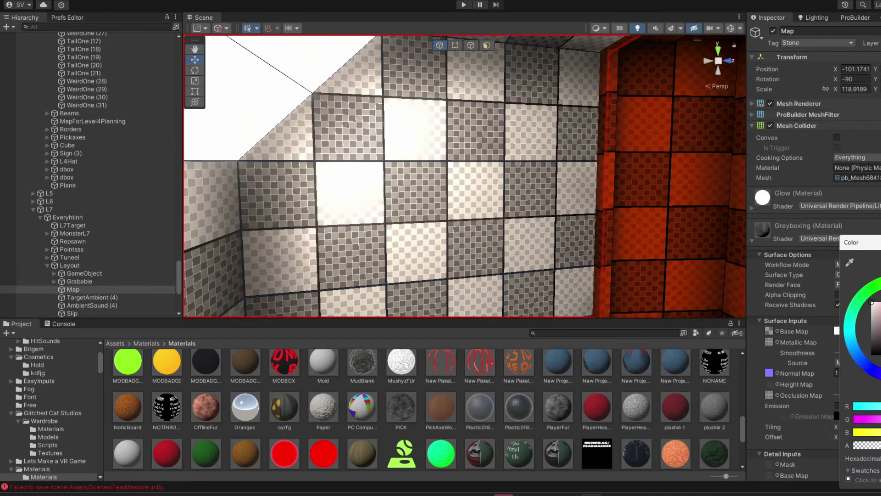
{"action": "left_click", "coordinate": [880, 304]}
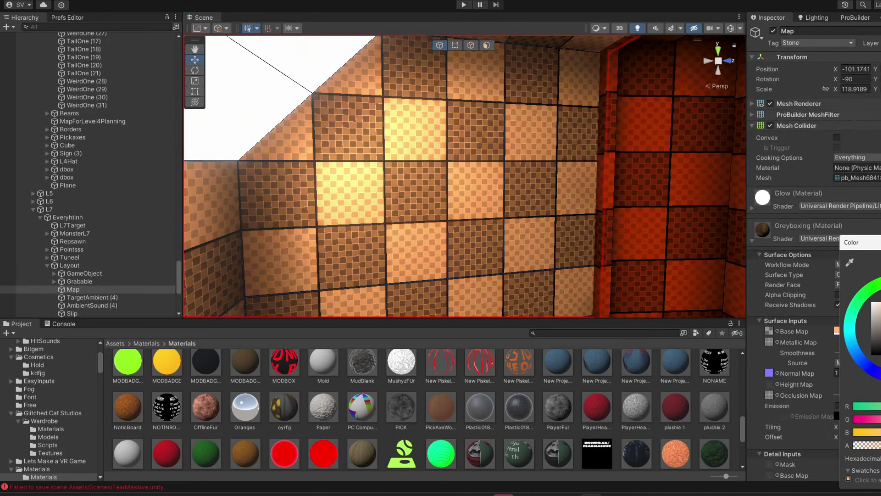
{"action": "right_click_drag", "start_coordinate": [582, 180], "coordinate": [649, 216]}
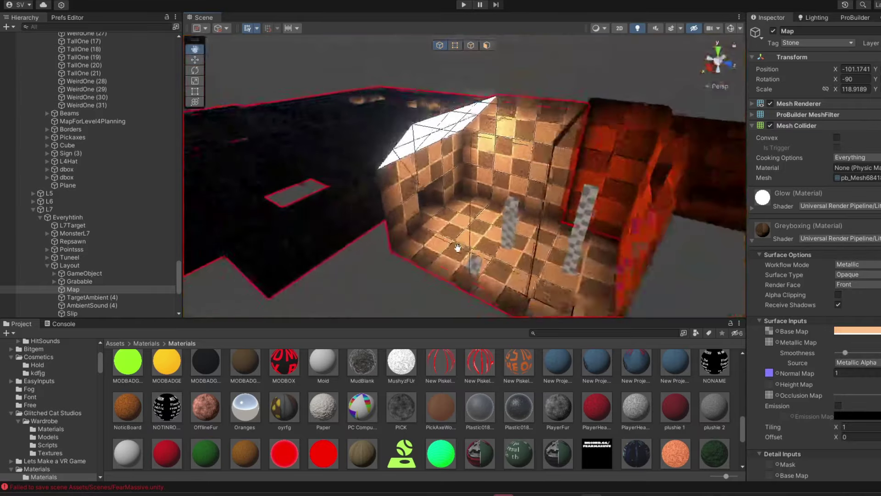
{"action": "scroll", "coordinate": [459, 248], "scroll_direction": "down", "scroll_amount": 3}
{"action": "left_click", "coordinate": [434, 272]}
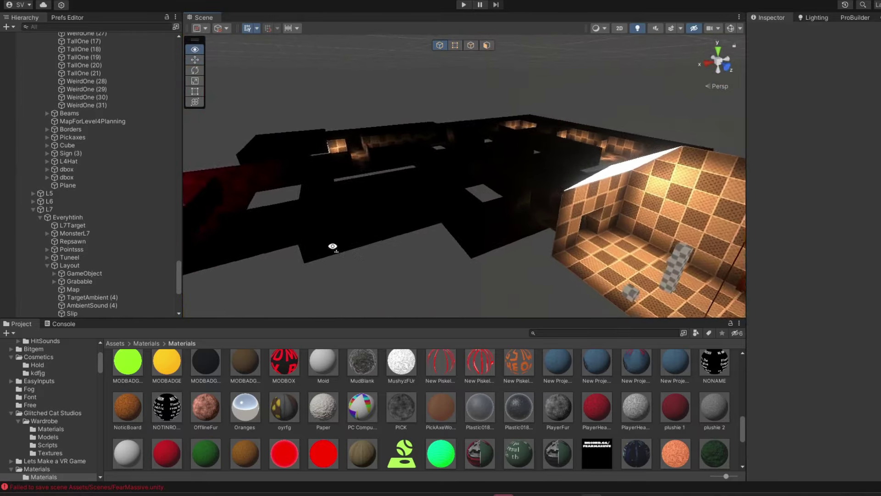
Tint the base map of the ShopMesh floor's Simple Planks material light orange
{"action": "right_click_drag", "start_coordinate": [333, 247], "coordinate": [262, 232]}
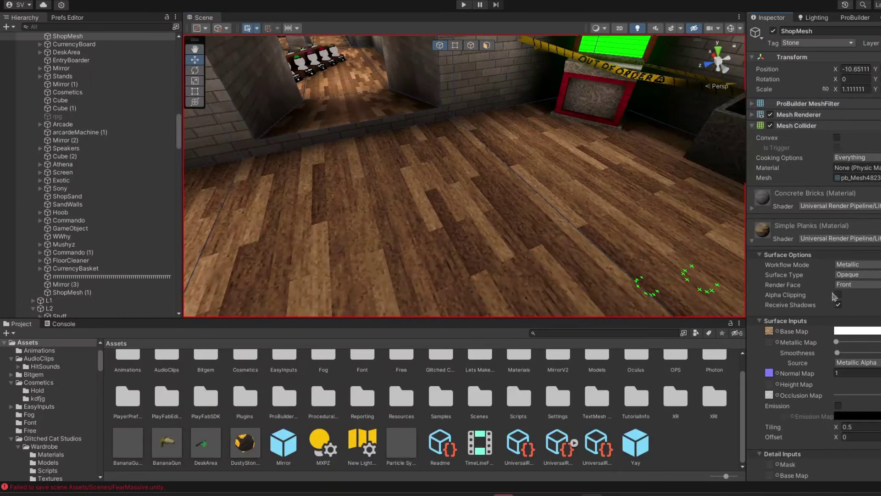
{"action": "left_click", "coordinate": [837, 331]}
{"action": "left_click_drag", "start_coordinate": [872, 303], "coordinate": [880, 303]}
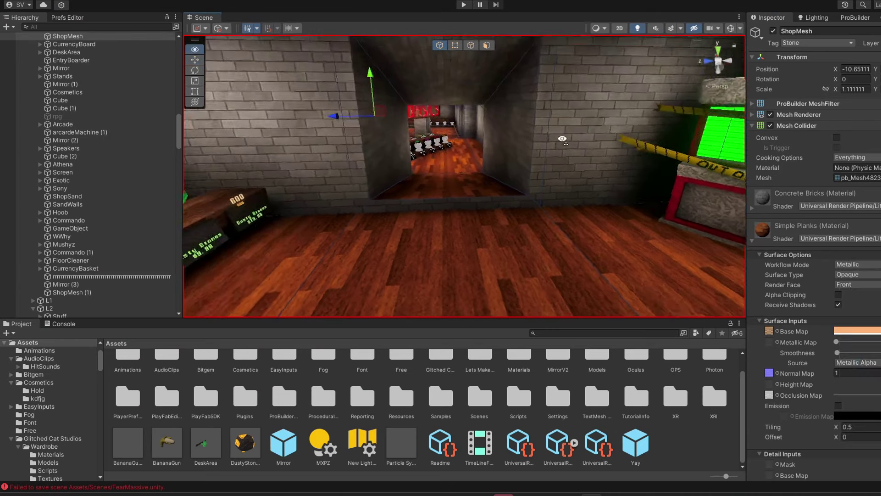
{"action": "right_click_drag", "start_coordinate": [463, 175], "coordinate": [457, 188]}
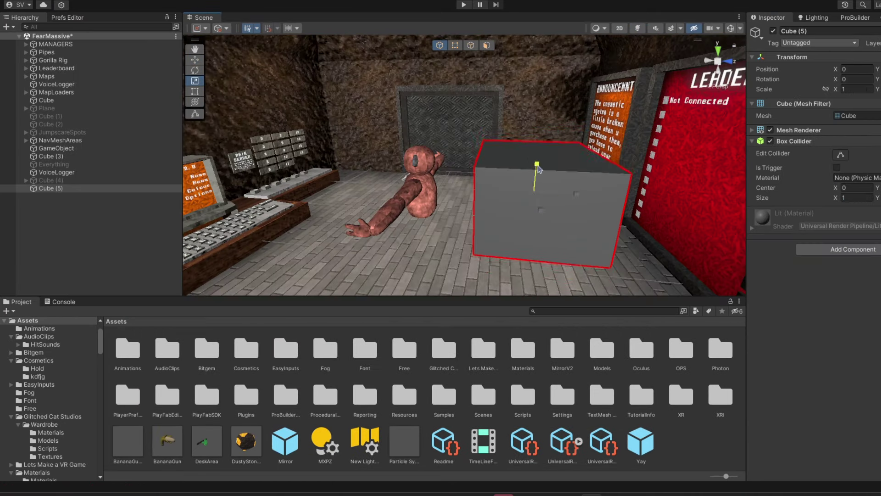
Flatten Cube (5) into a thin slab and apply the white-spider-web-png-9 texture to it
{"action": "left_click_drag", "start_coordinate": [539, 170], "coordinate": [541, 181]}
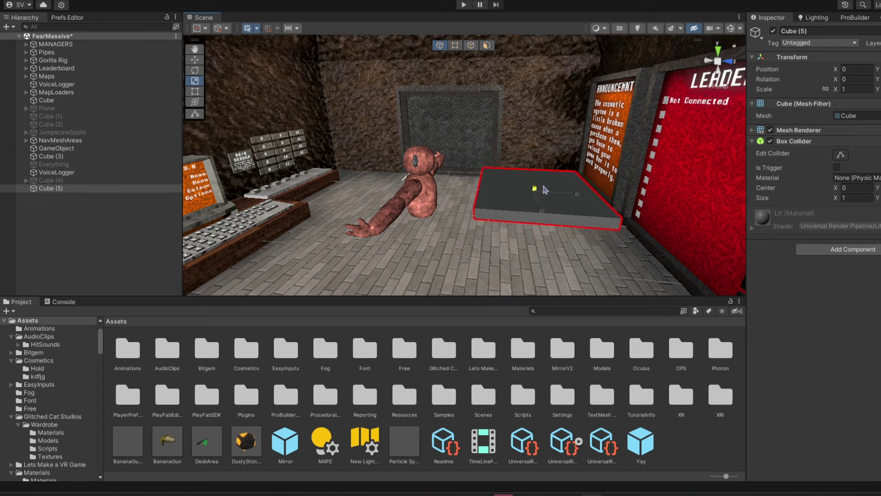
{"action": "right_click_drag", "start_coordinate": [449, 79], "coordinate": [473, 448]}
{"action": "key", "text": "w"}
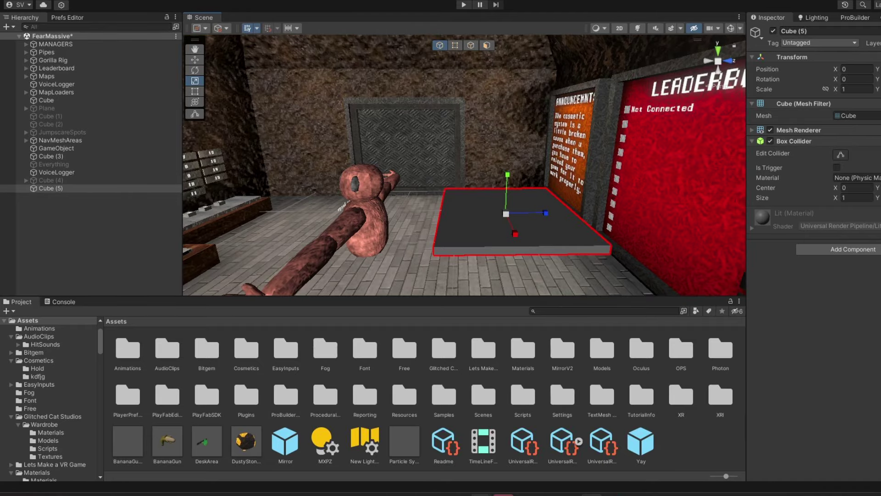
{"action": "left_click_drag", "start_coordinate": [126, 449], "coordinate": [516, 218]}
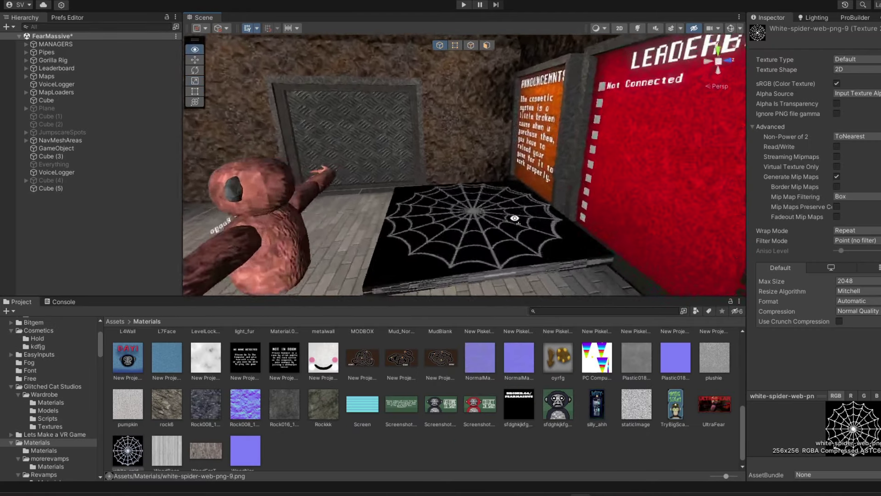
{"action": "right_click_drag", "start_coordinate": [515, 219], "coordinate": [557, 275]}
{"action": "key", "text": "w"}
{"action": "scroll", "coordinate": [189, 399], "scroll_direction": "up", "scroll_amount": 5}
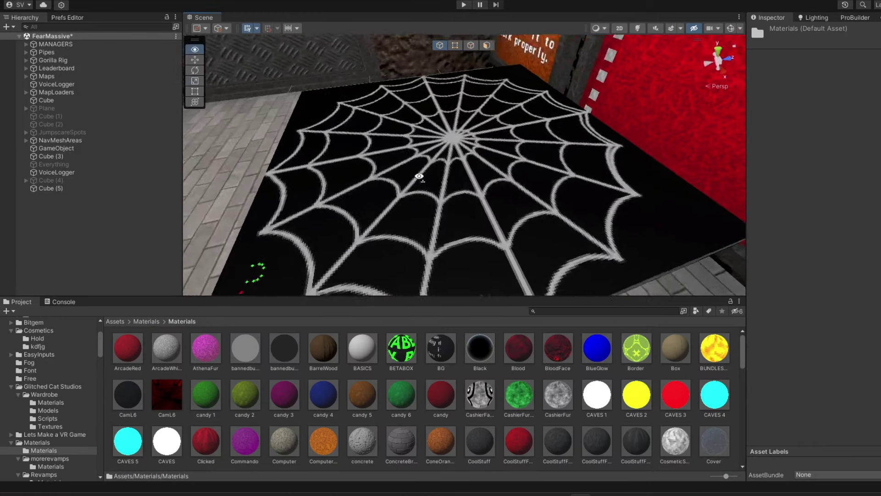
Find the white-spider-web-png-9 material in the Materials folder and set its surface type to Transparent
{"action": "right_click_drag", "start_coordinate": [417, 178], "coordinate": [425, 142]}
{"action": "scroll", "coordinate": [358, 386], "scroll_direction": "down", "scroll_amount": 1}
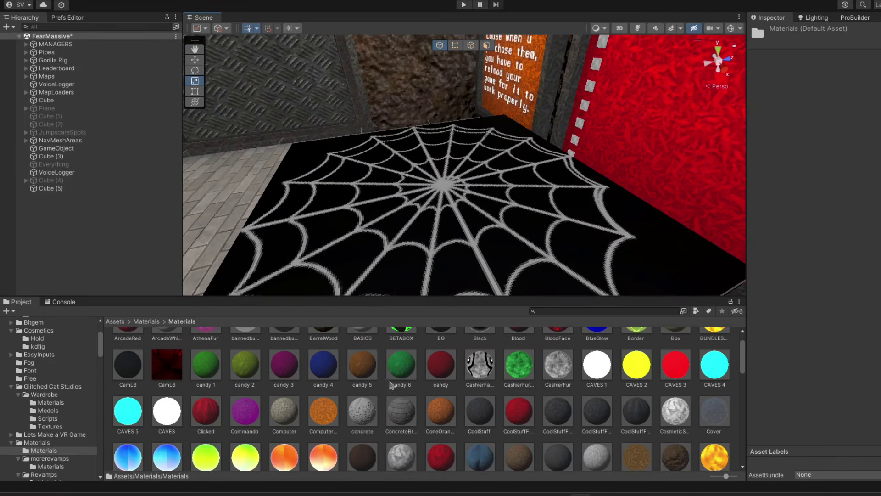
{"action": "scroll", "coordinate": [373, 402], "scroll_direction": "down", "scroll_amount": 10}
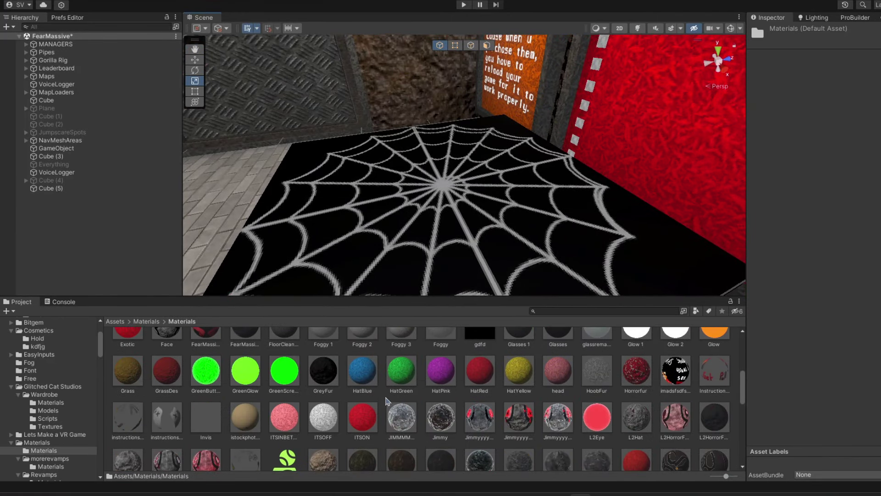
{"action": "scroll", "coordinate": [209, 395], "scroll_direction": "down", "scroll_amount": 4}
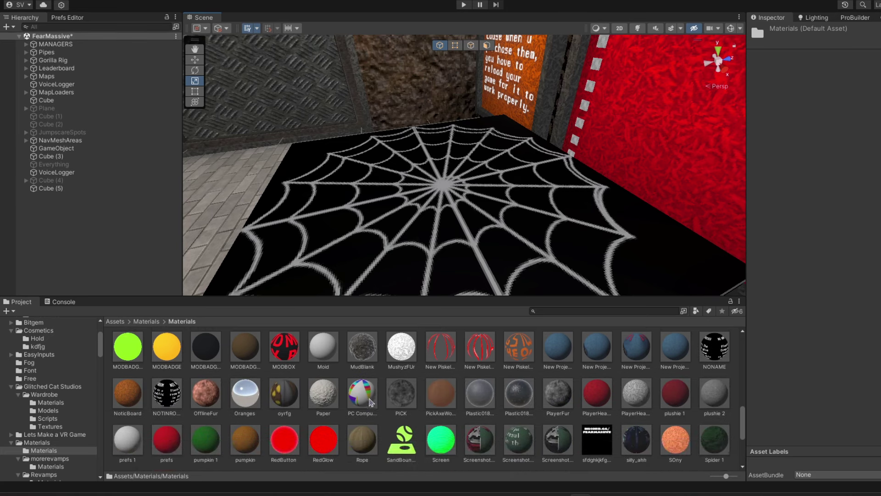
{"action": "scroll", "coordinate": [267, 389], "scroll_direction": "down", "scroll_amount": 5}
{"action": "left_click", "coordinate": [636, 366]}
{"action": "left_click", "coordinate": [872, 78]}
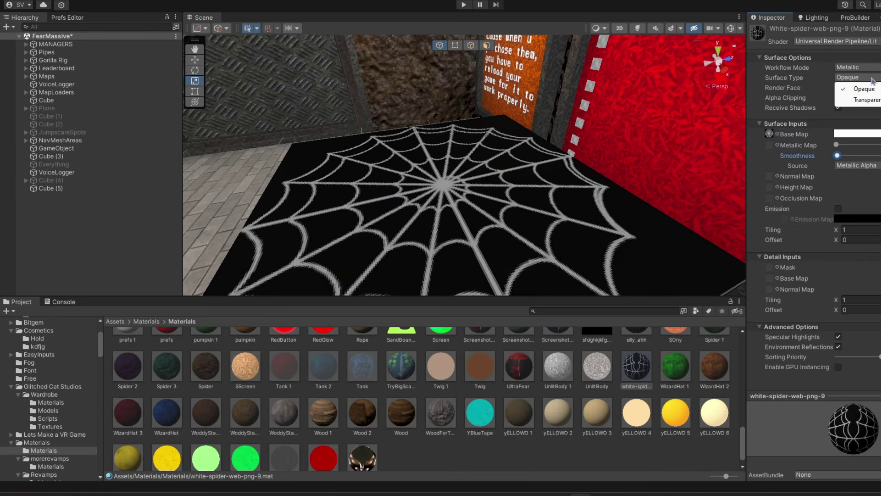
{"action": "left_click", "coordinate": [876, 100]}
{"action": "right_click_drag", "start_coordinate": [519, 138], "coordinate": [634, 167]}
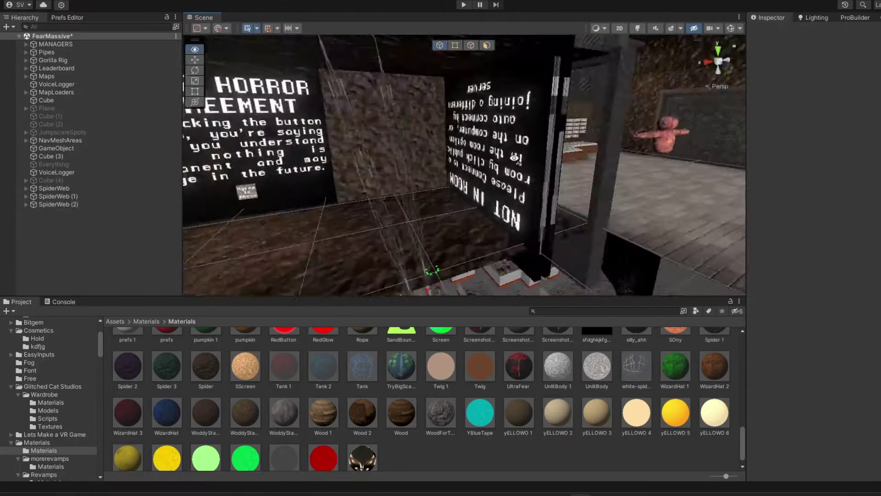
Move SpiderWeb (3) into the corner between the two rocky walls of the spawn area
{"action": "right_click_drag", "start_coordinate": [349, 128], "coordinate": [225, 135]}
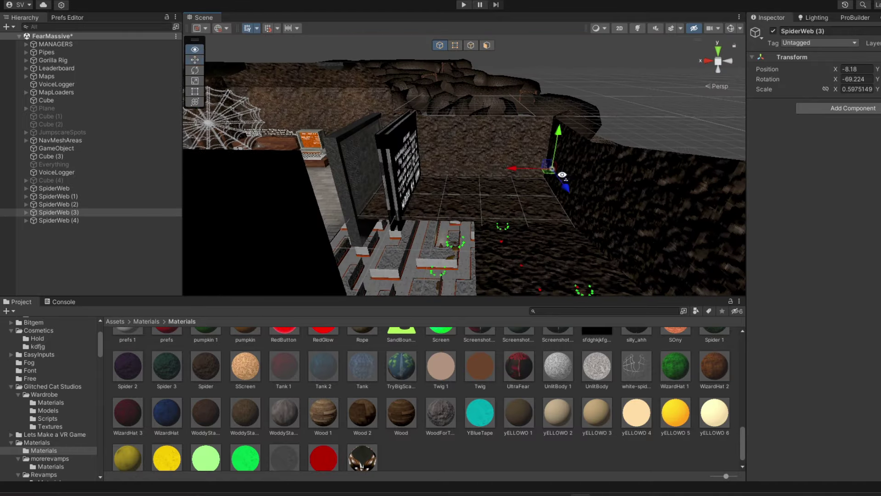
{"action": "right_click_drag", "start_coordinate": [528, 197], "coordinate": [529, 195]}
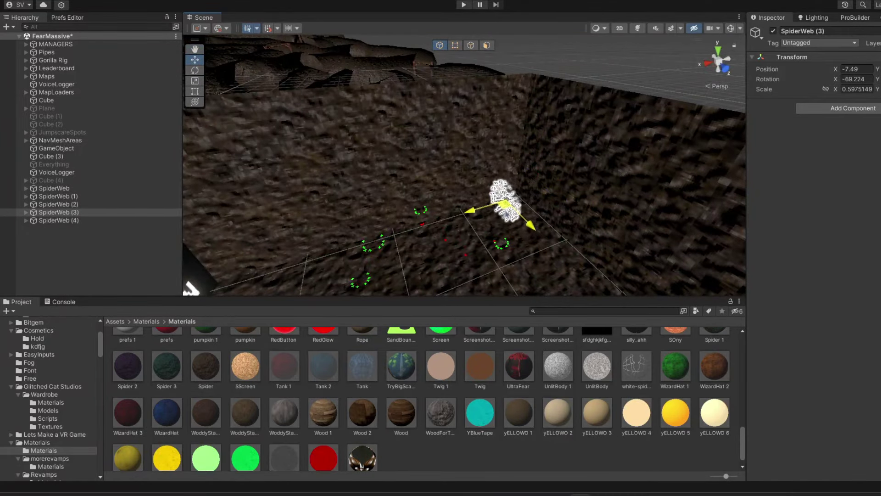
{"action": "left_click_drag", "start_coordinate": [507, 214], "coordinate": [510, 216]}
{"action": "mouse_move", "coordinate": [510, 215]}
{"action": "right_mouse_down"}
{"action": "mouse_move", "coordinate": [563, 234]}
{"action": "mouse_move", "coordinate": [501, 228]}
{"action": "right_mouse_up"}
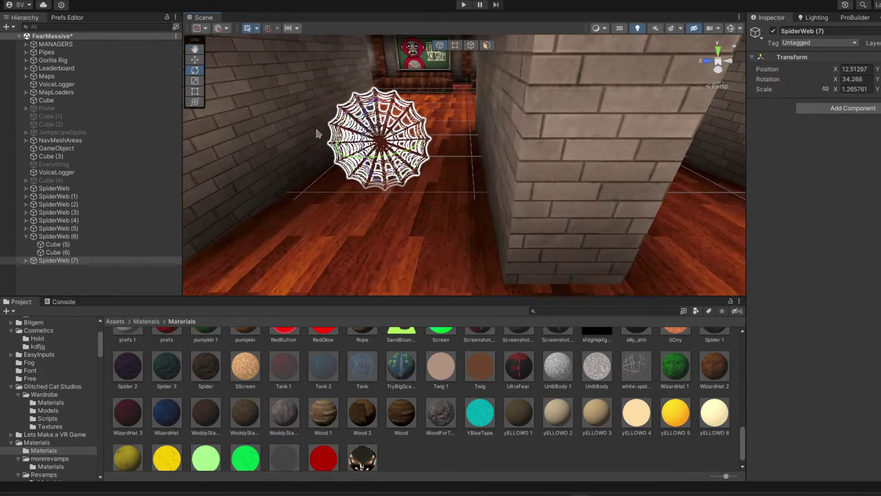
Rotate SpiderWeb (7) in the brick shop corridor, raise it and adjust its overall scale
{"action": "left_click_drag", "start_coordinate": [380, 142], "coordinate": [459, 117]}
{"action": "right_click_drag", "start_coordinate": [459, 117], "coordinate": [452, 87]}
{"action": "left_click", "coordinate": [197, 64]}
{"action": "left_click_drag", "start_coordinate": [395, 146], "coordinate": [394, 124]}
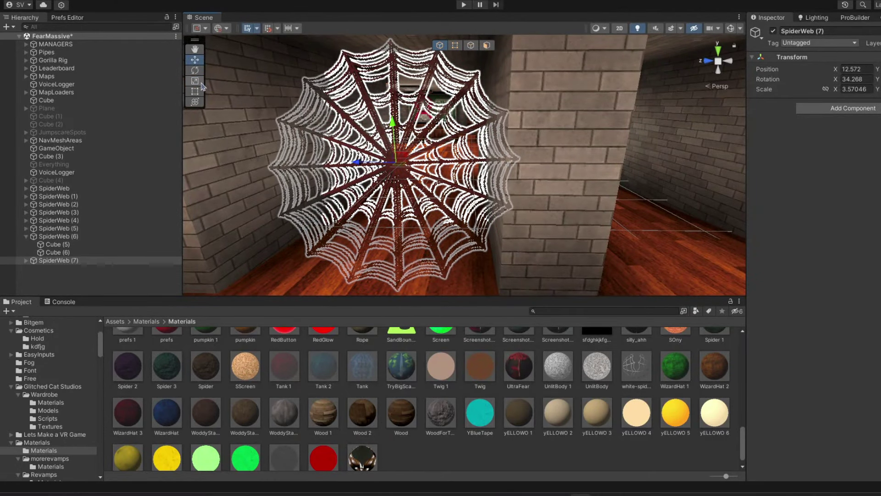
{"action": "left_click_drag", "start_coordinate": [397, 164], "coordinate": [388, 167]}
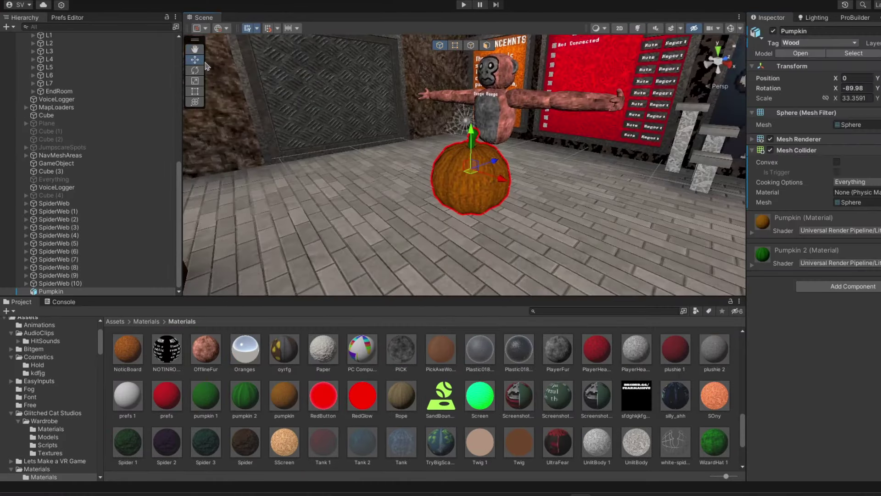
Reposition the Pumpkin in the spawn room, with scene lighting switched off while placing it
{"action": "left_click_drag", "start_coordinate": [503, 179], "coordinate": [684, 190], "text": "alt"}
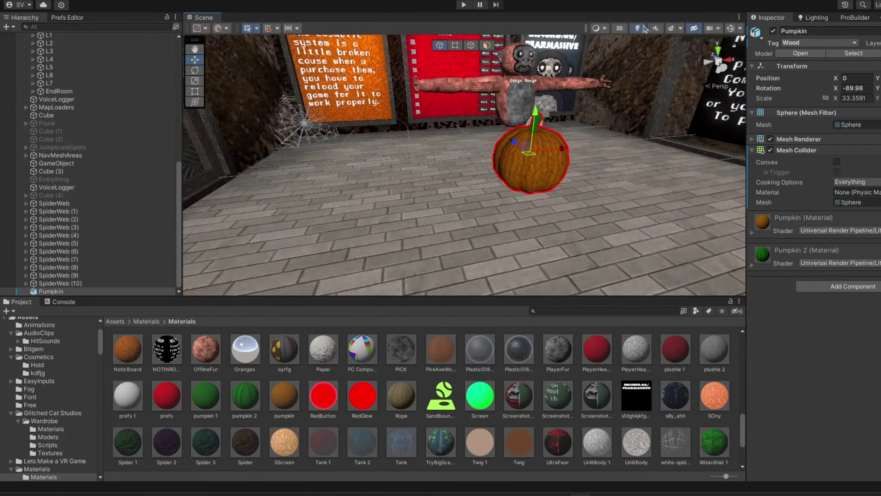
{"action": "left_click", "coordinate": [643, 28]}
{"action": "right_click_drag", "start_coordinate": [510, 151], "coordinate": [558, 149]}
{"action": "left_click_drag", "start_coordinate": [461, 189], "coordinate": [573, 103]}
{"action": "right_click_drag", "start_coordinate": [574, 104], "coordinate": [99, 128]}
{"action": "left_click", "coordinate": [638, 31]}
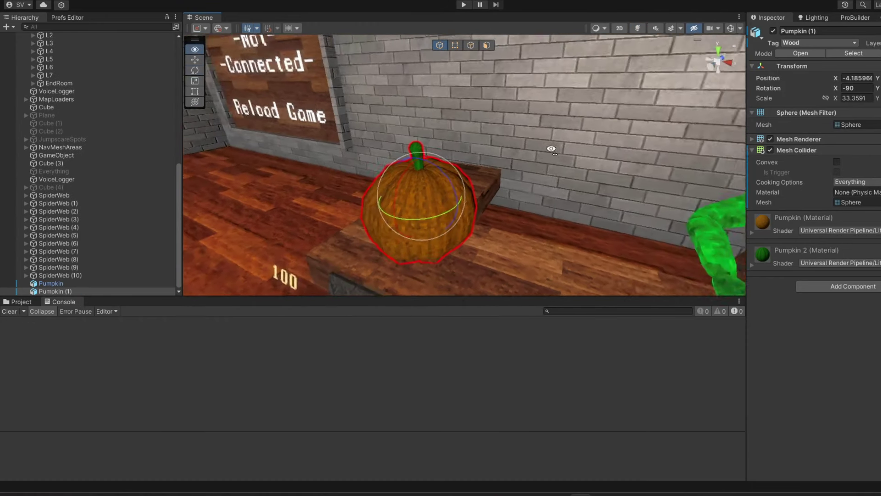
Change the base map colour of the shop cashier's Cashier Fur 1 material
{"action": "right_click_drag", "start_coordinate": [505, 156], "coordinate": [644, 155]}
{"action": "left_click", "coordinate": [644, 156]}
{"action": "scroll", "coordinate": [793, 436], "scroll_direction": "down", "scroll_amount": 5}
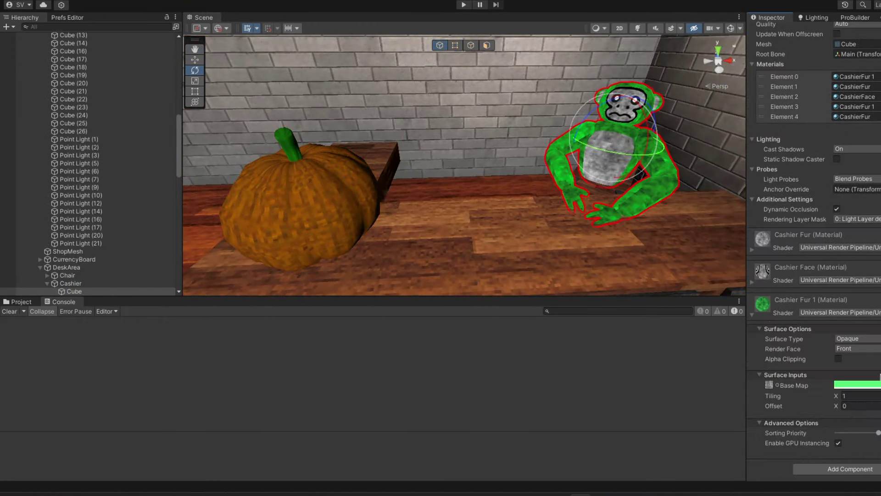
{"action": "left_click", "coordinate": [874, 384]}
{"action": "left_click", "coordinate": [880, 305]}
{"action": "right_click_drag", "start_coordinate": [574, 153], "coordinate": [606, 143]}
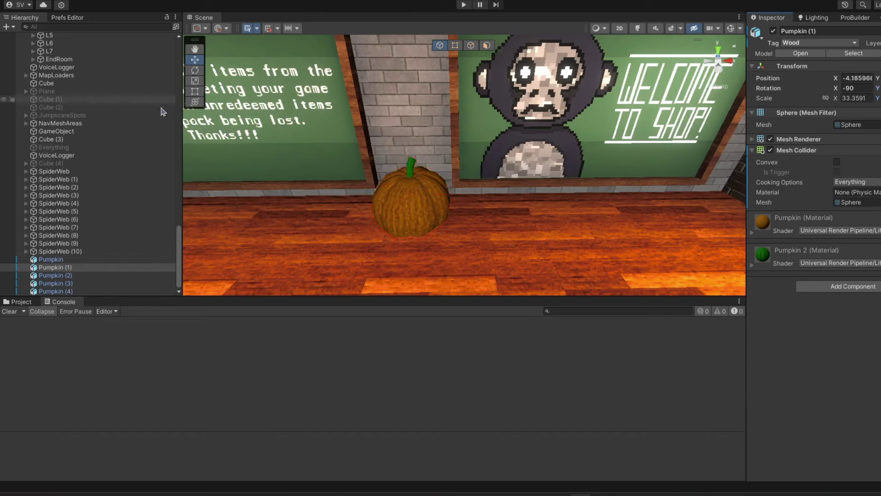
{"action": "left_click", "coordinate": [55, 284]}
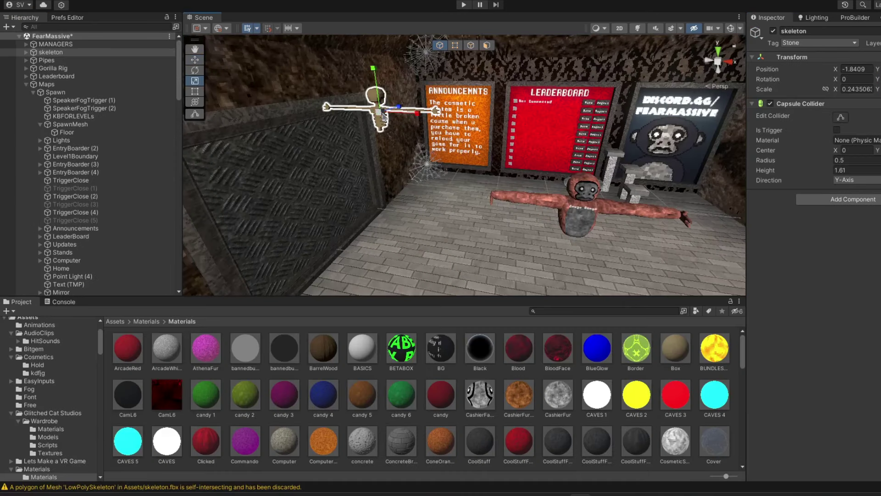
Resize the skeleton beside the announcements board and reposition it in the spawn room
{"action": "left_click_drag", "start_coordinate": [376, 112], "coordinate": [184, 65]}
{"action": "left_click_drag", "start_coordinate": [388, 119], "coordinate": [594, 245]}
{"action": "right_click_drag", "start_coordinate": [594, 245], "coordinate": [790, 255]}
{"action": "left_click_drag", "start_coordinate": [507, 204], "coordinate": [413, 227]}
{"action": "key", "text": "f"}
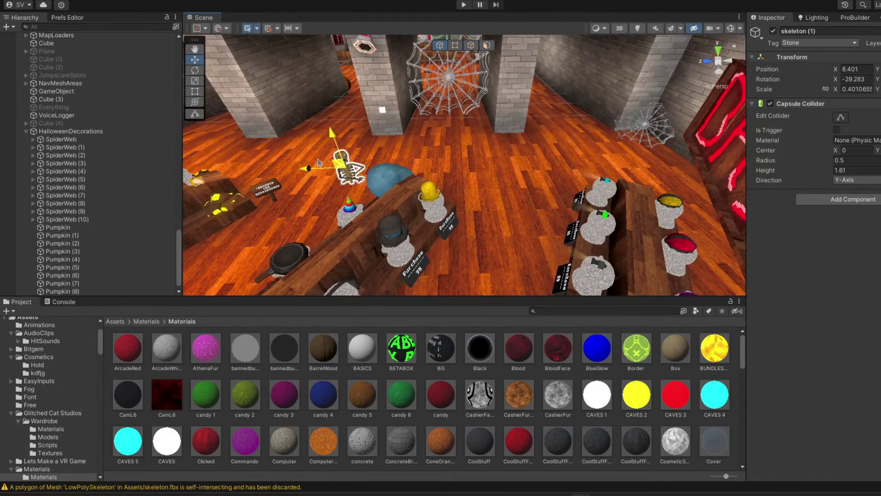
Move skeleton (1) from beside the cosmetic stands across the shop's wooden floor to an X position of 9.747
{"action": "right_click_drag", "start_coordinate": [651, 44], "coordinate": [514, 83]}
{"action": "key", "text": "w"}
{"action": "left_click_drag", "start_coordinate": [664, 144], "coordinate": [393, 144]}
{"action": "key", "text": "w"}
{"action": "right_click_drag", "start_coordinate": [362, 137], "coordinate": [390, 149]}
{"action": "left_click_drag", "start_coordinate": [395, 147], "coordinate": [306, 290]}
{"action": "right_click_drag", "start_coordinate": [367, 204], "coordinate": [365, 239]}
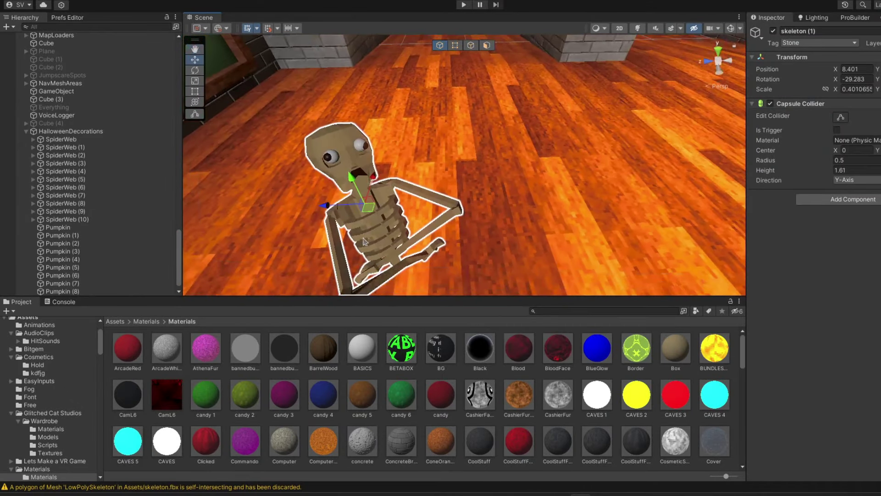
{"action": "left_click_drag", "start_coordinate": [368, 212], "coordinate": [289, 69]}
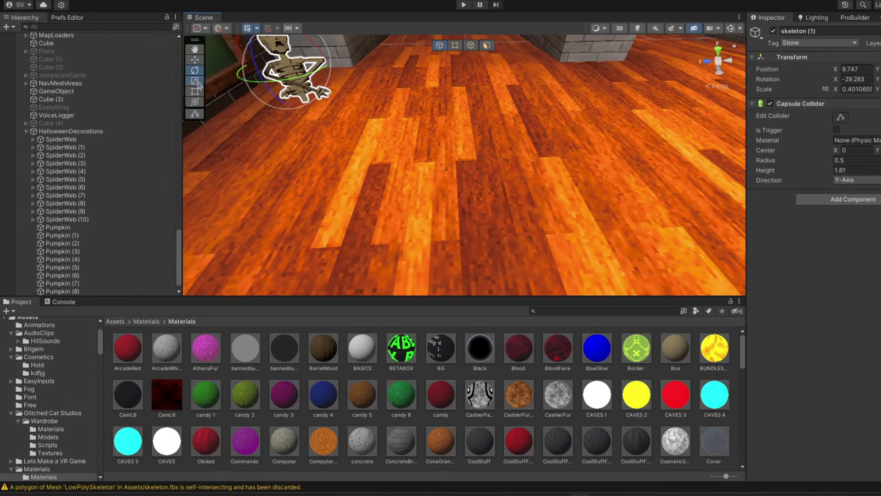
{"action": "left_click", "coordinate": [198, 86]}
{"action": "right_click_drag", "start_coordinate": [294, 138], "coordinate": [257, 110]}
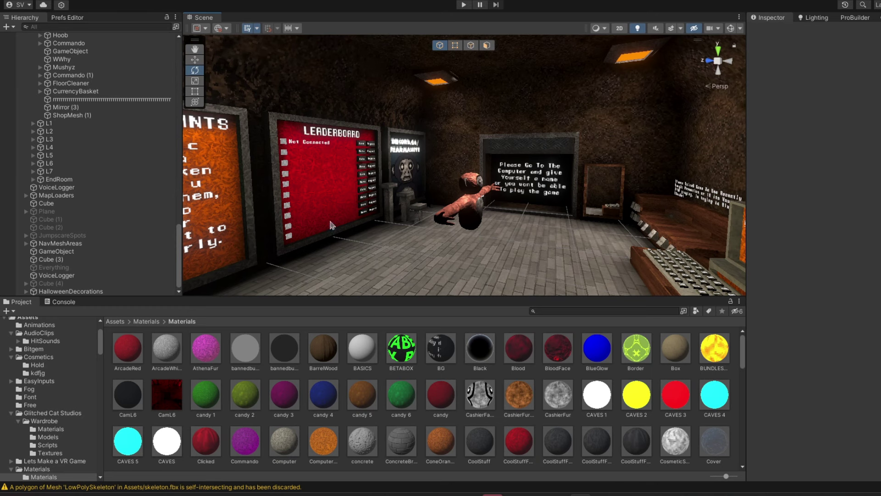
{"action": "mouse_move", "coordinate": [360, 217]}
{"action": "right_mouse_down"}
{"action": "mouse_move", "coordinate": [348, 217]}
{"action": "mouse_move", "coordinate": [359, 223]}
{"action": "right_mouse_up"}
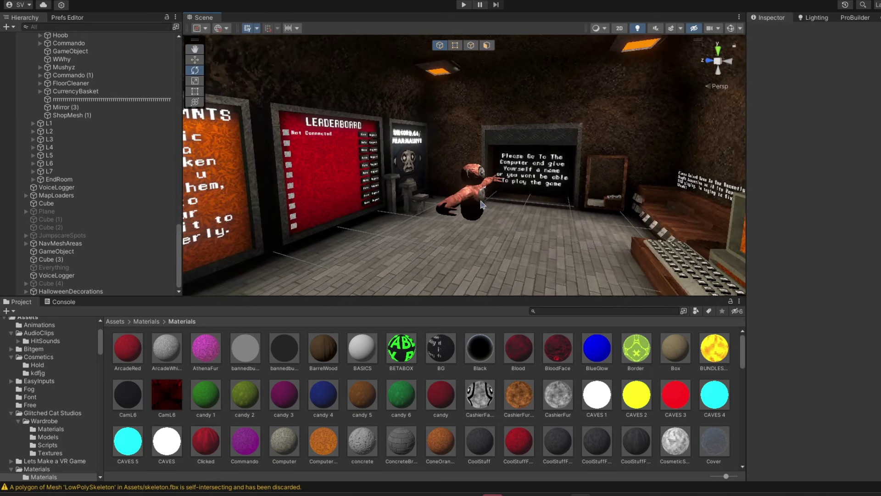
{"action": "right_click_drag", "start_coordinate": [330, 164], "coordinate": [534, 181]}
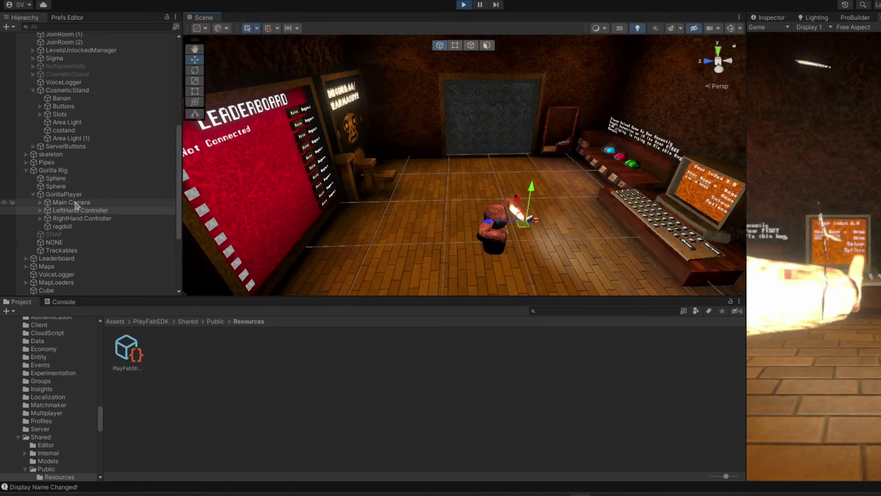
Rotate GorillaPlayer in the running game so that it faces the cosmetic stand in the spawn room
{"action": "left_click", "coordinate": [69, 194]}
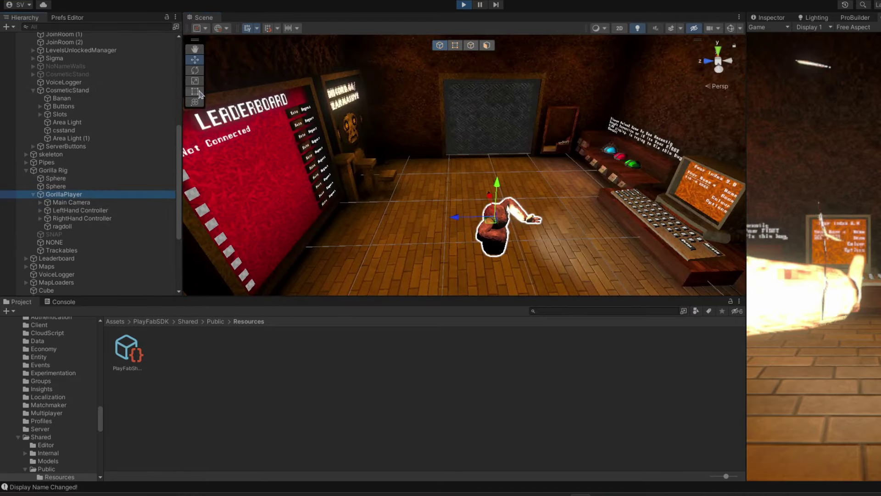
{"action": "left_click", "coordinate": [198, 72]}
{"action": "right_click_drag", "start_coordinate": [463, 117], "coordinate": [475, 184]}
{"action": "left_click_drag", "start_coordinate": [476, 183], "coordinate": [588, 186]}
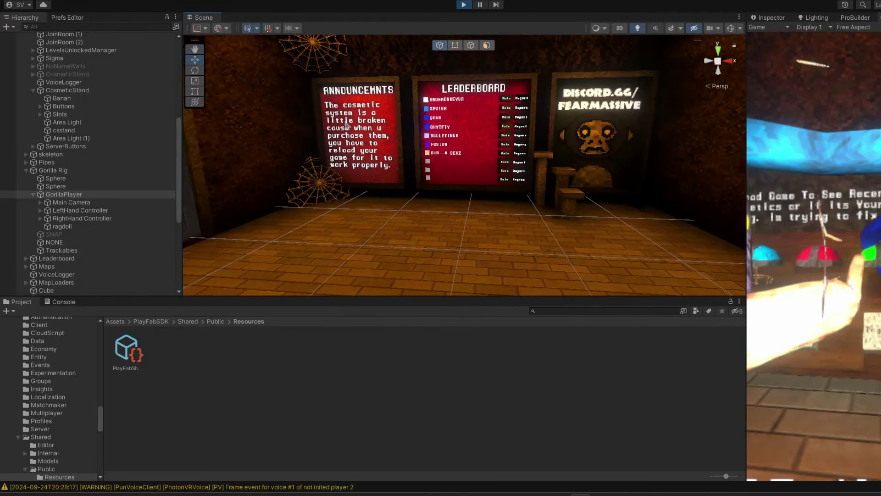
Move the LeftHand Controller onto the cosmetic stand's arrow button to page through the cosmetics
{"action": "key", "text": "w"}
{"action": "right_click_drag", "start_coordinate": [413, 157], "coordinate": [739, 245]}
{"action": "right_click_drag", "start_coordinate": [434, 290], "coordinate": [459, 234]}
{"action": "key", "text": "s"}
{"action": "left_click_drag", "start_coordinate": [513, 225], "coordinate": [521, 202]}
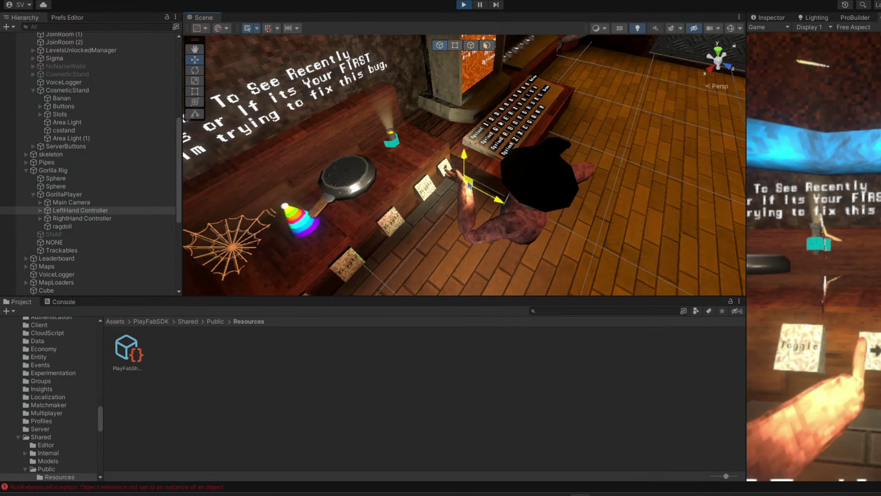
{"action": "mouse_move", "coordinate": [475, 188]}
{"action": "left_mouse_down"}
{"action": "mouse_move", "coordinate": [482, 189]}
{"action": "mouse_move", "coordinate": [464, 185]}
{"action": "mouse_move", "coordinate": [486, 190]}
{"action": "left_mouse_up"}
Reposition the LeftHand Controller beside the cosmetic stand's Toggle buttons and draw it back from the stand
{"action": "key", "text": "s"}
{"action": "right_click_drag", "start_coordinate": [486, 189], "coordinate": [538, 195]}
{"action": "left_click_drag", "start_coordinate": [544, 197], "coordinate": [567, 221]}
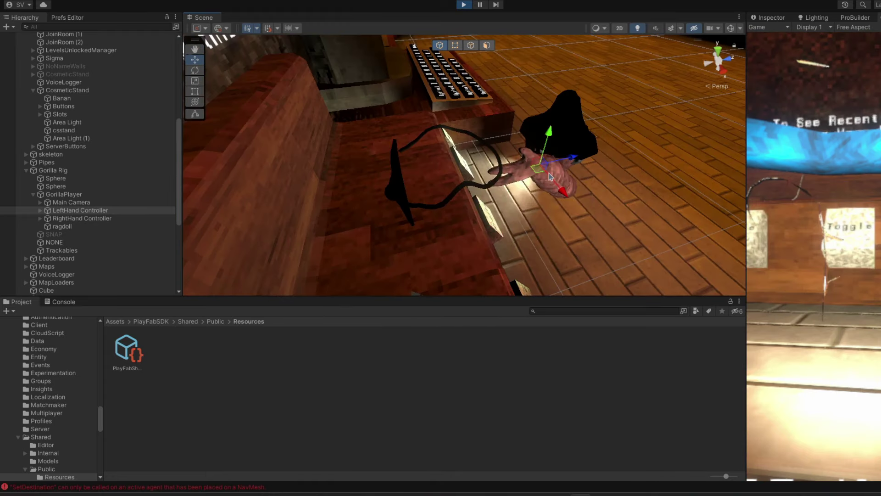
{"action": "left_click_drag", "start_coordinate": [538, 169], "coordinate": [579, 221]}
{"action": "right_click_drag", "start_coordinate": [579, 221], "coordinate": [615, 116]}
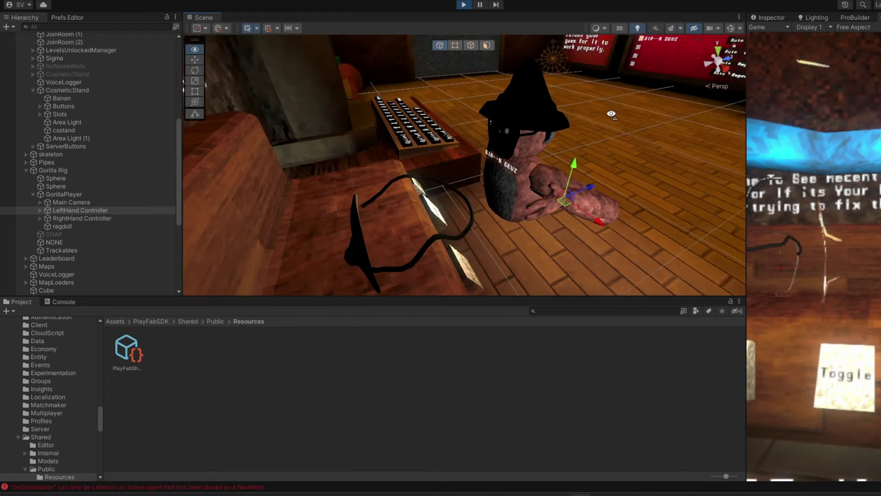
Examine the player's witch hat and the cosmetic stand from several angles, with scene lighting switched off and back on
{"action": "key", "text": "w"}
{"action": "left_click", "coordinate": [638, 28]}
{"action": "right_click_drag", "start_coordinate": [639, 65], "coordinate": [403, 120]}
{"action": "key", "text": "a"}
{"action": "key", "text": "s"}
{"action": "key", "text": "s"}
{"action": "left_click", "coordinate": [637, 29]}
{"action": "key", "text": "s"}
{"action": "right_click_drag", "start_coordinate": [629, 69], "coordinate": [477, 161]}
{"action": "key", "text": "w"}
{"action": "key", "text": "w"}
Move and rotate the RightHand Controller holding the red plushie in front of the cosmetic stand's Toggle buttons
{"action": "left_click_drag", "start_coordinate": [476, 161], "coordinate": [101, 206], "text": "alt"}
{"action": "left_click_drag", "start_coordinate": [450, 169], "coordinate": [518, 197], "text": "alt"}
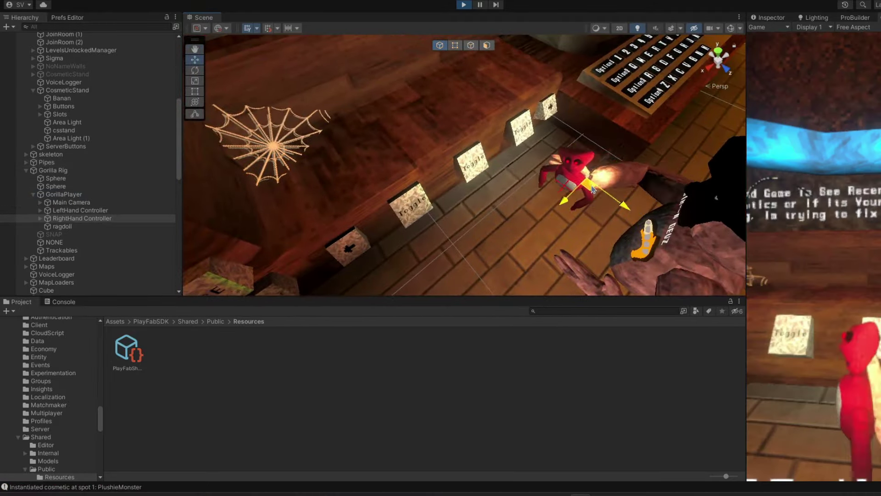
{"action": "mouse_move", "coordinate": [598, 189]}
{"action": "left_mouse_down"}
{"action": "mouse_move", "coordinate": [605, 176]}
{"action": "mouse_move", "coordinate": [613, 182]}
{"action": "left_mouse_up"}
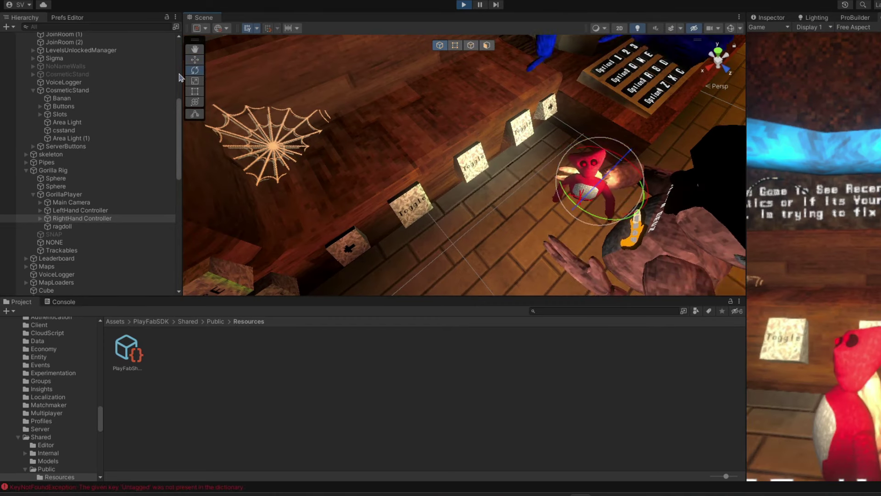
{"action": "key", "text": "w"}
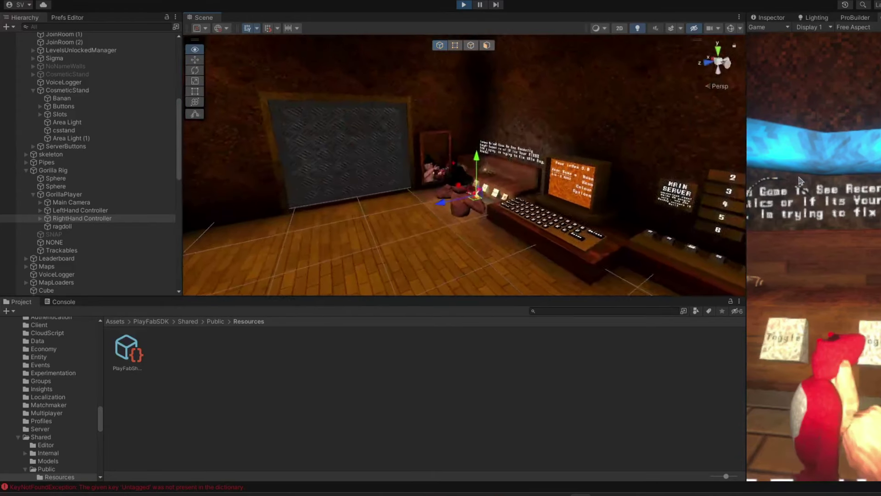
{"action": "right_click_drag", "start_coordinate": [544, 160], "coordinate": [594, 169]}
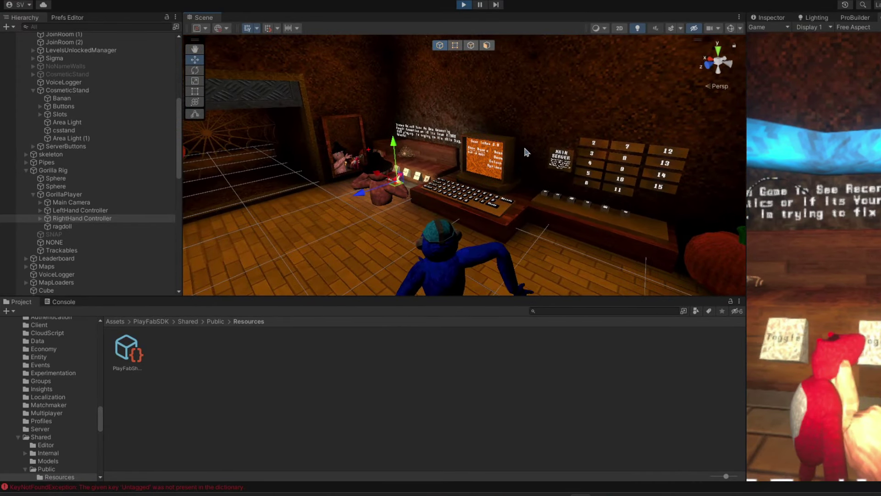